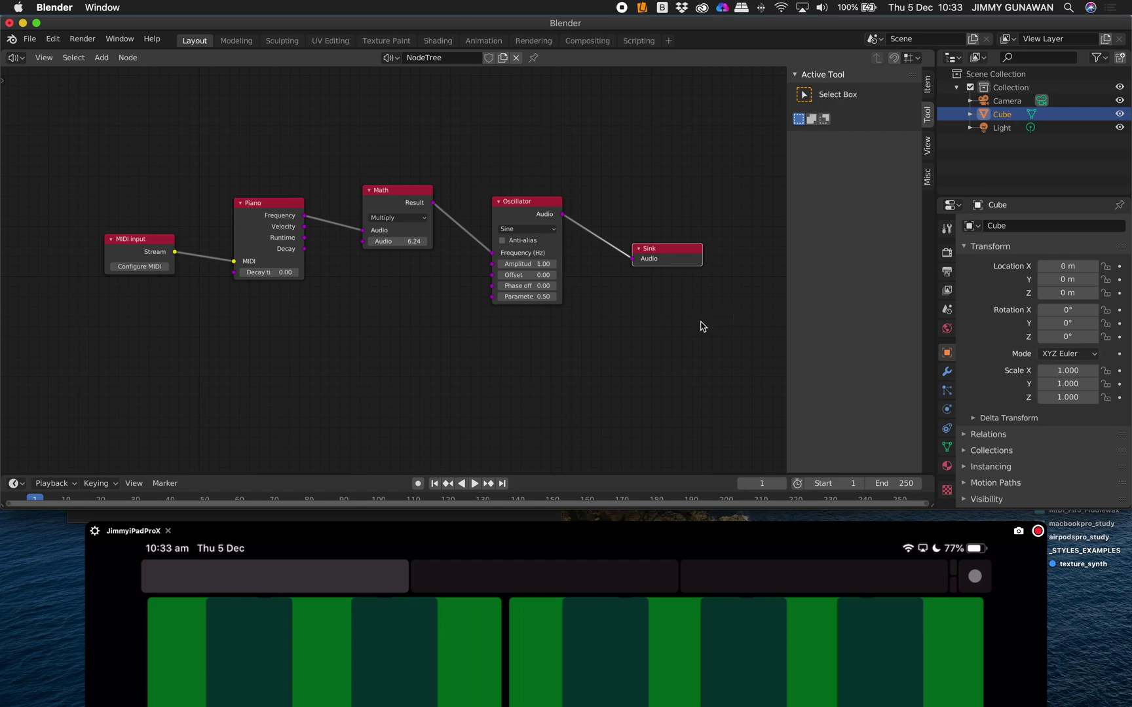
Step: Show the Blender splash screen to check the program version
click(11, 39)
click(28, 55)
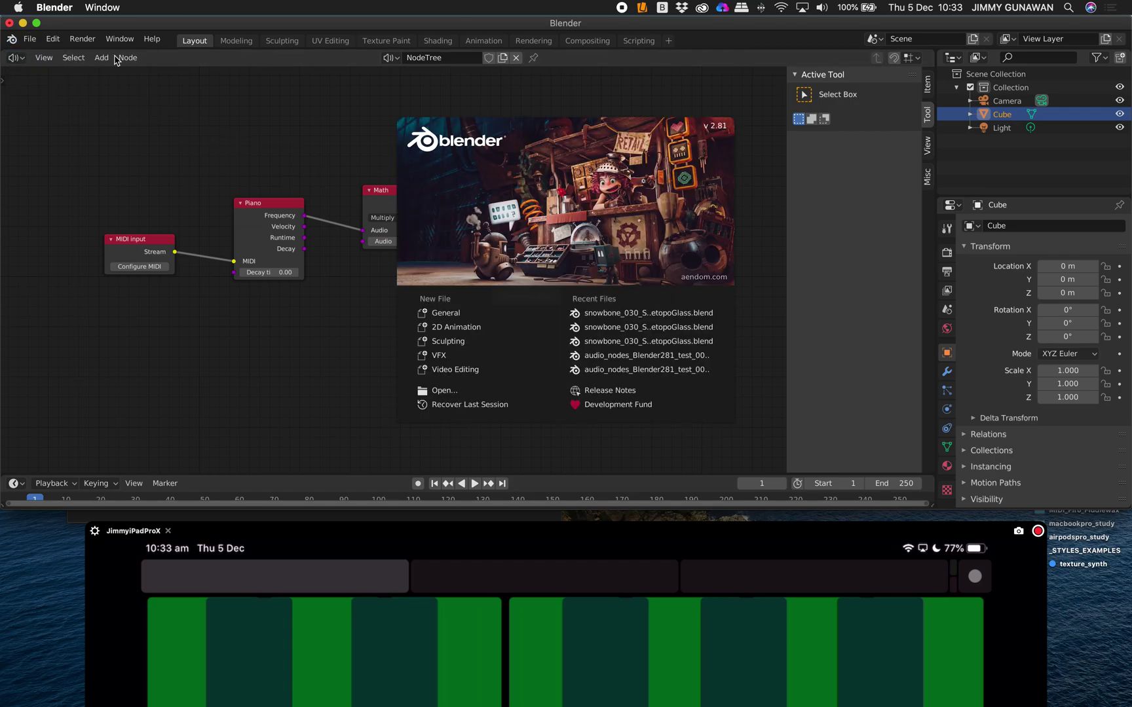
click(75, 96)
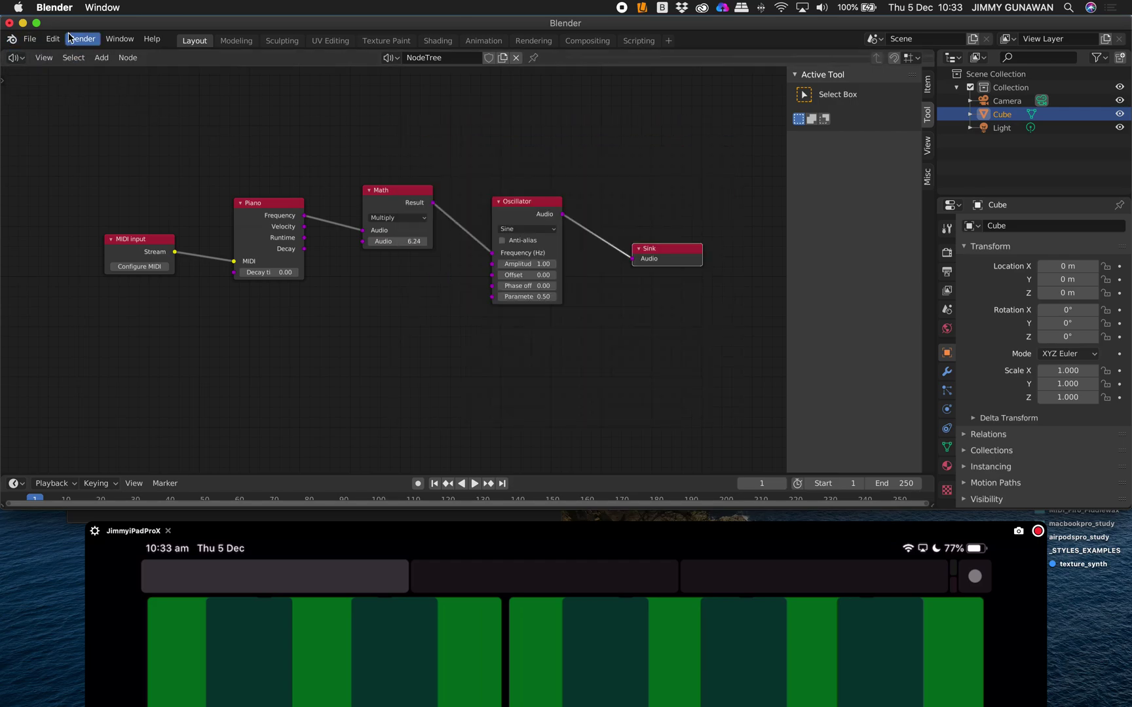
Step: Inspect the details of the Node: Audionodes add-on in the preferences and close them again
click(52, 39)
click(105, 232)
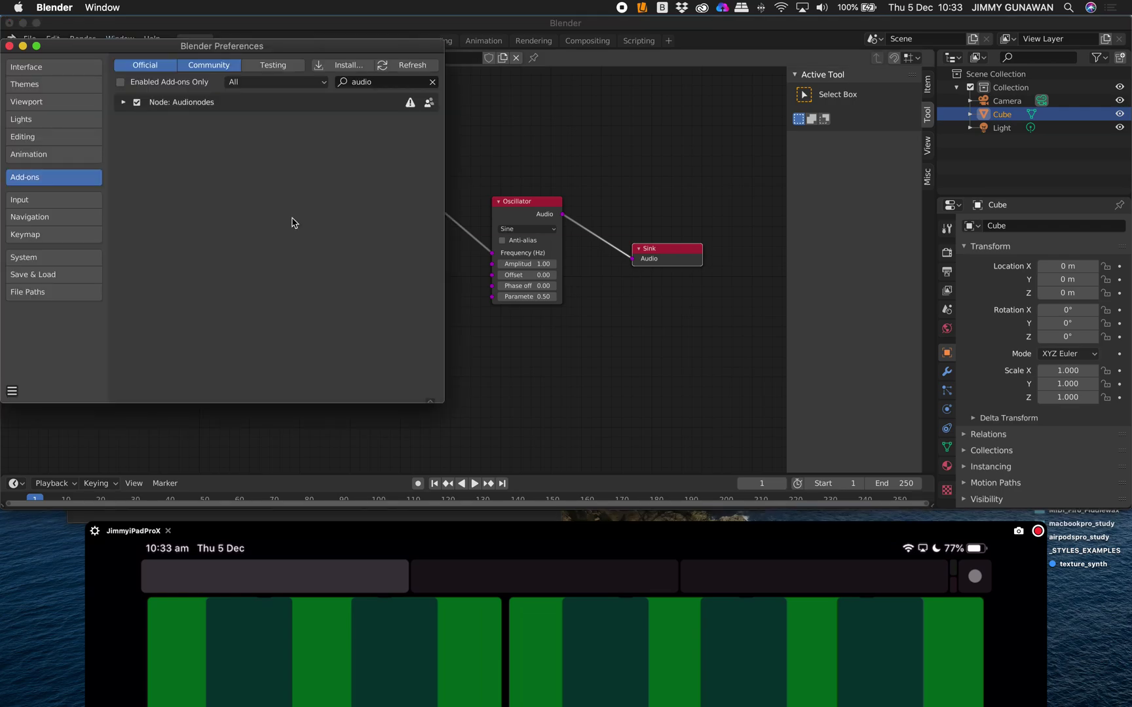
drag(328, 52, 493, 110)
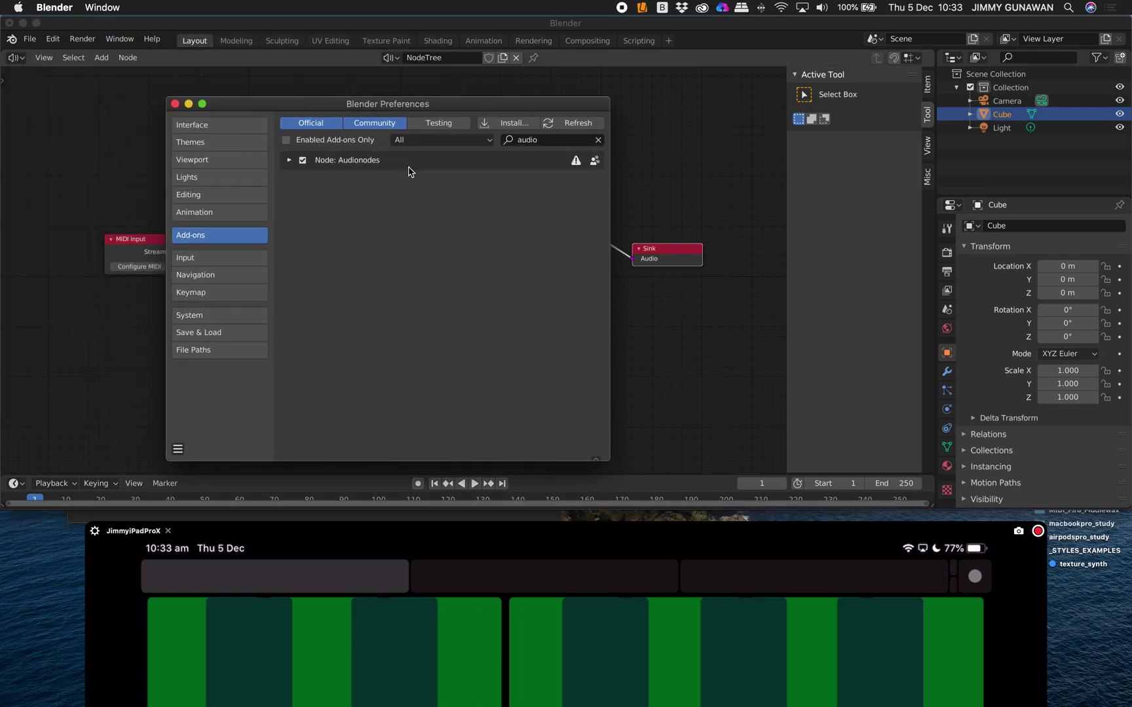
click(287, 160)
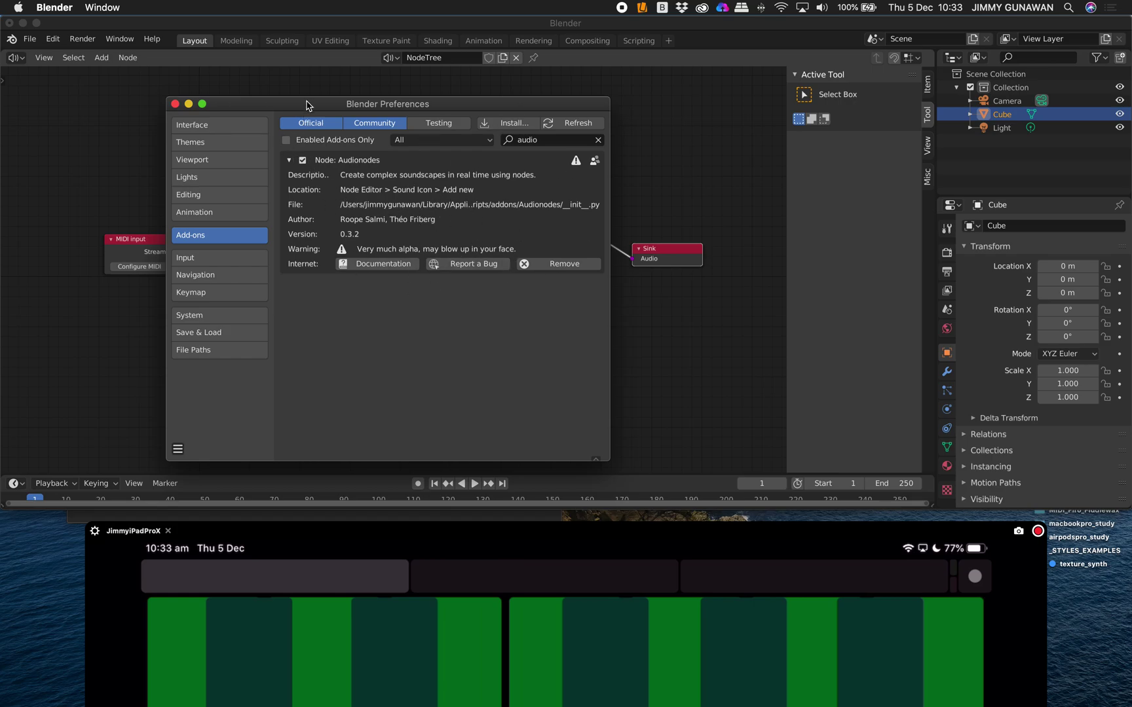
drag(307, 105, 374, 142)
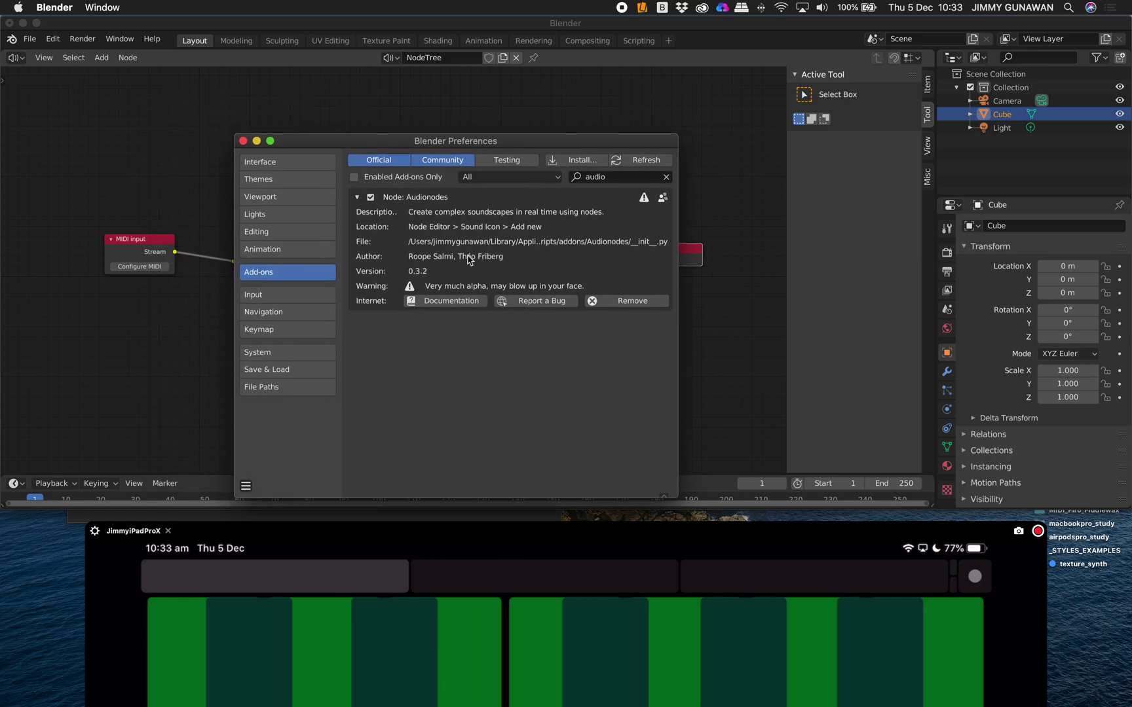
click(242, 141)
Step: Bring the mirrored iPad piano keyboard fully into view, move it back below the node editor, and return to Blender
scroll(379, 187, up, 3)
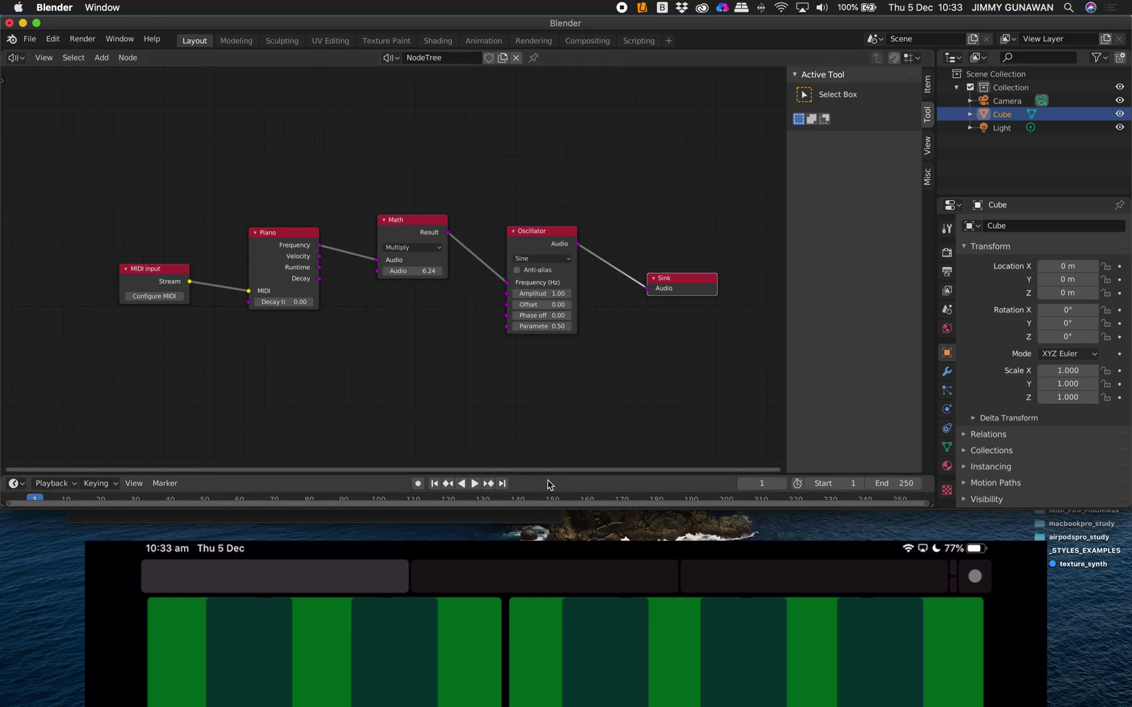
click(636, 545)
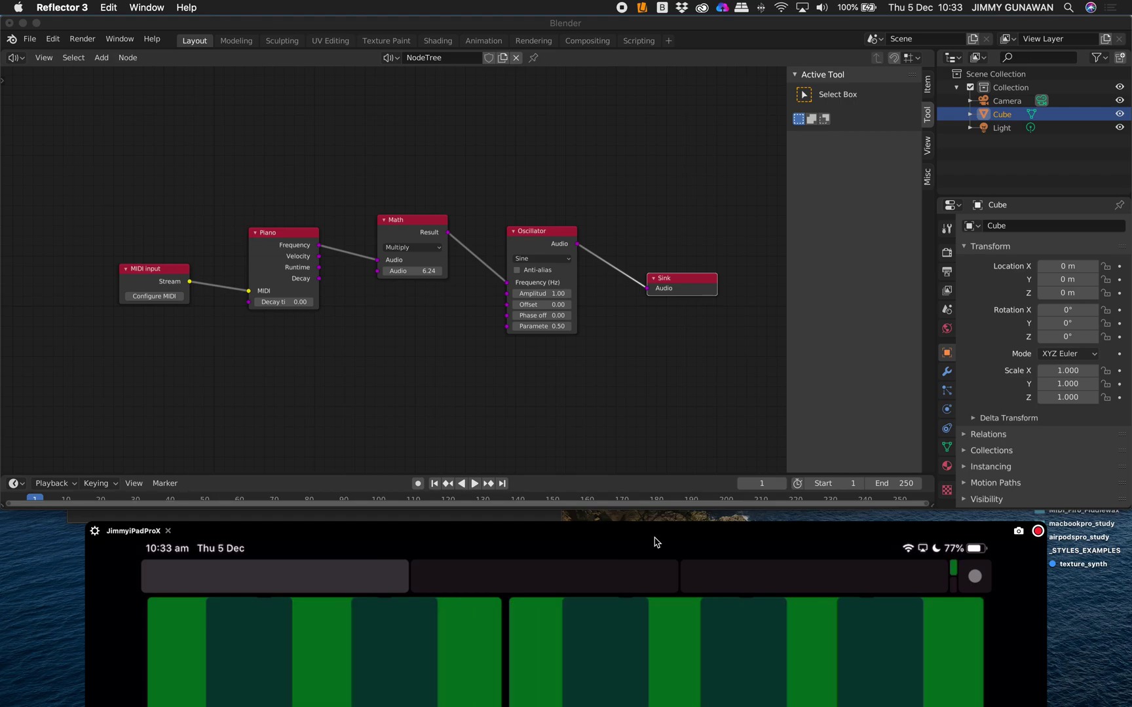
drag(655, 542, 663, 85)
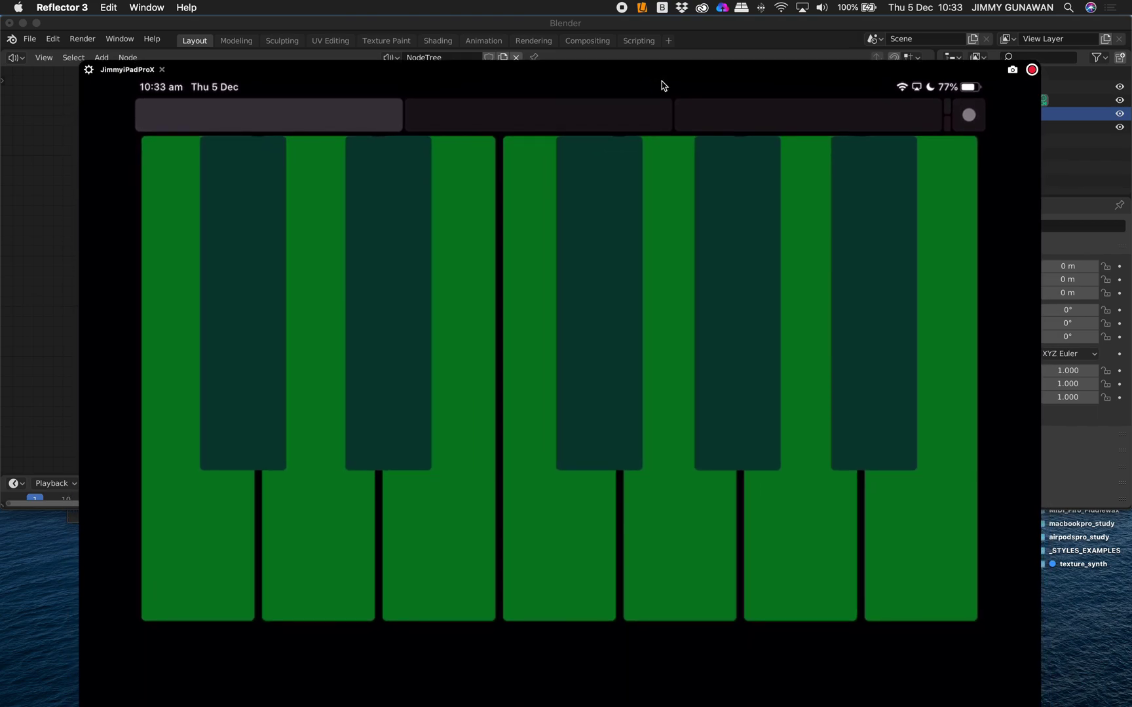
drag(663, 83, 737, 572)
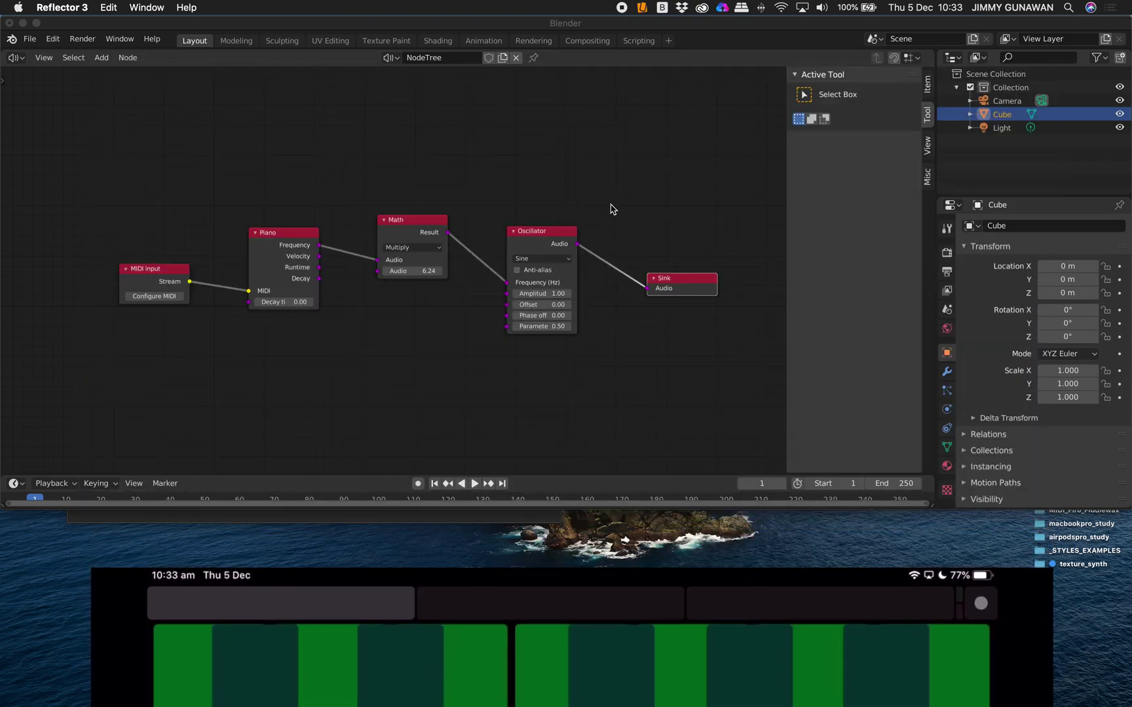
click(631, 361)
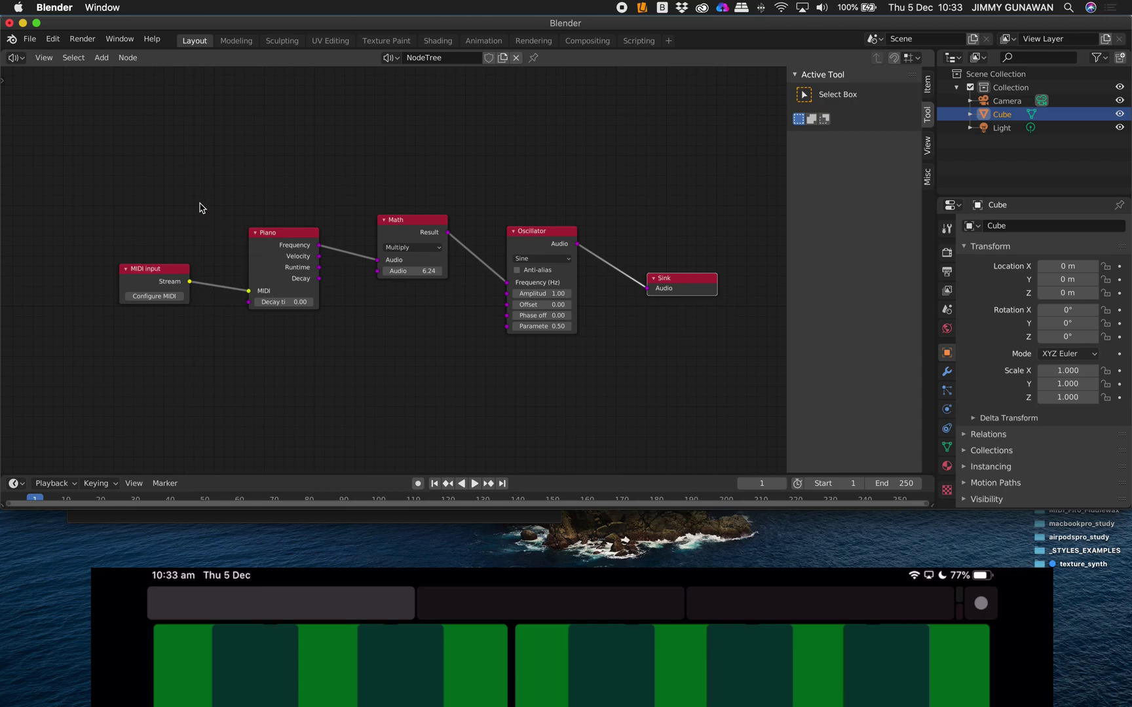
Step: Check the TouchOSC Bridge connection, and inspect the Audionodes live routing in the MIDI Network Setup of Audio MIDI Setup
scroll(212, 240, up, 2)
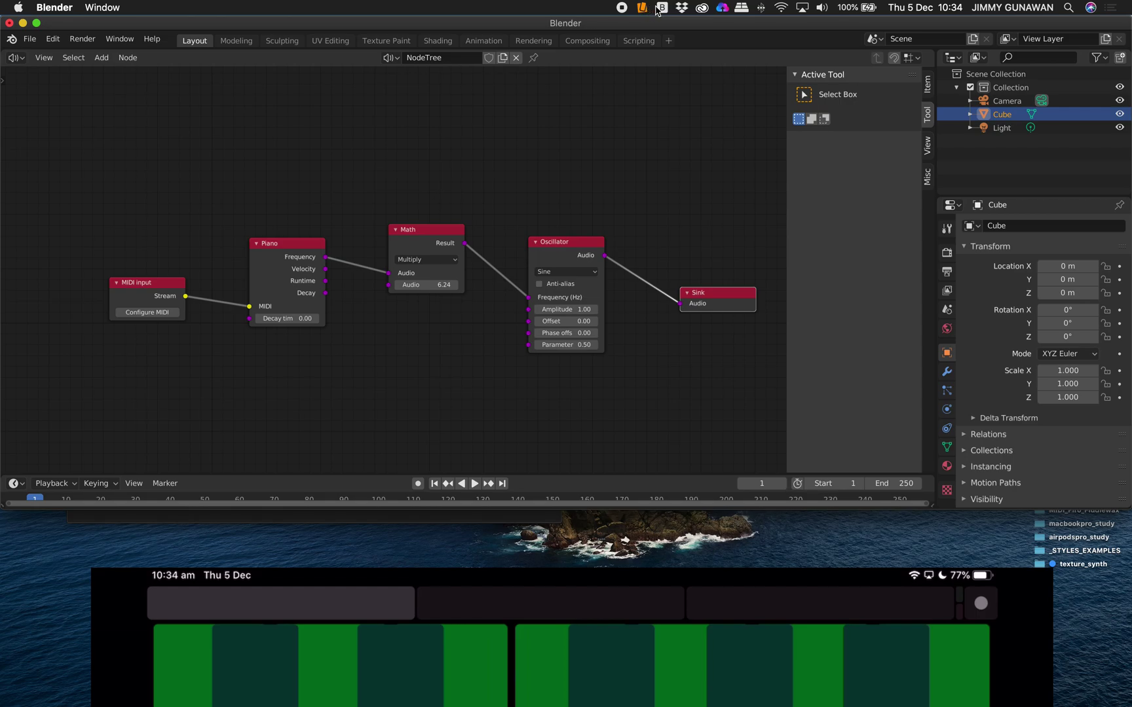
click(660, 9)
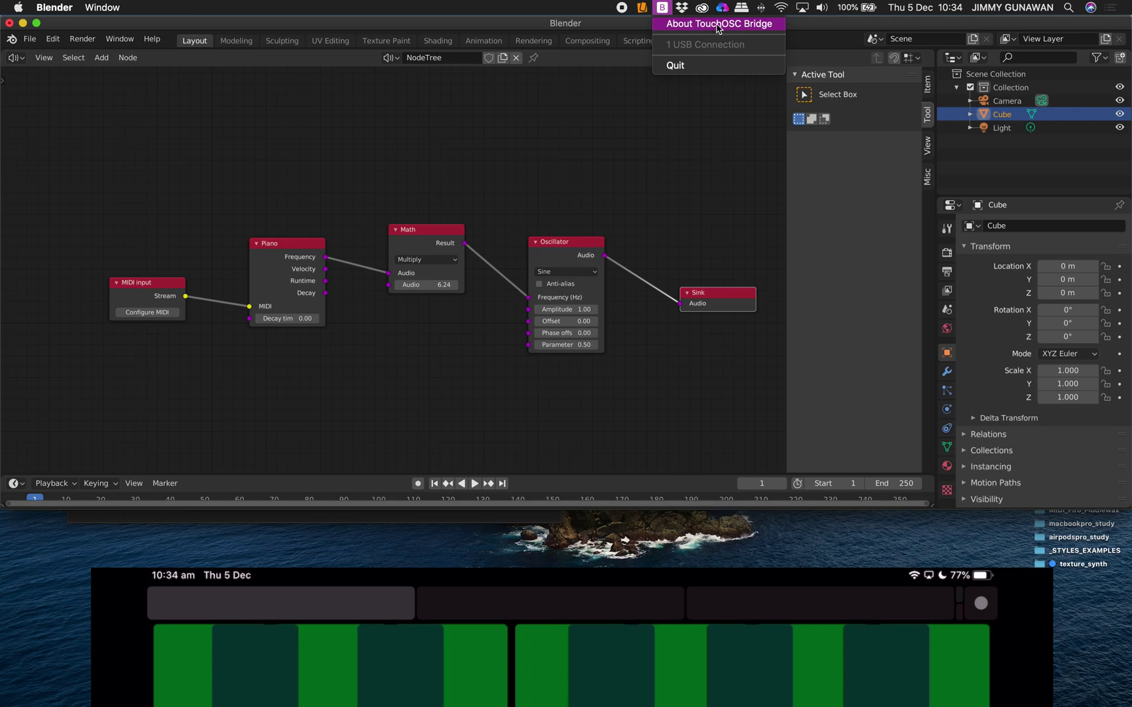
click(488, 520)
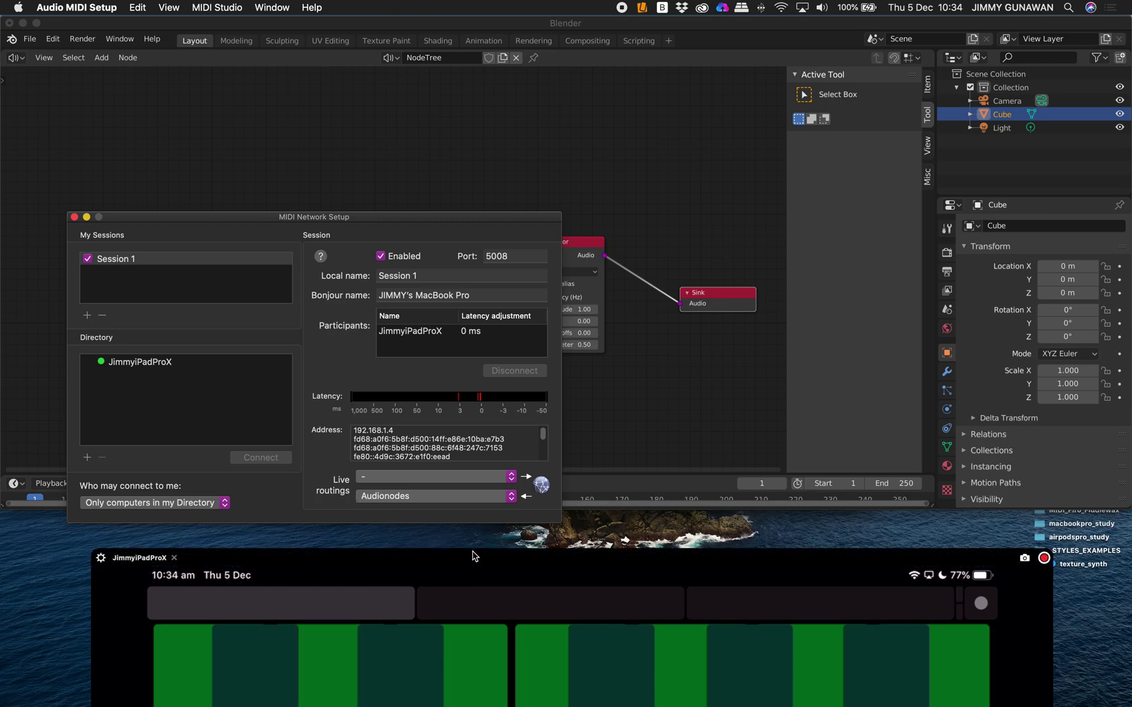
click(412, 501)
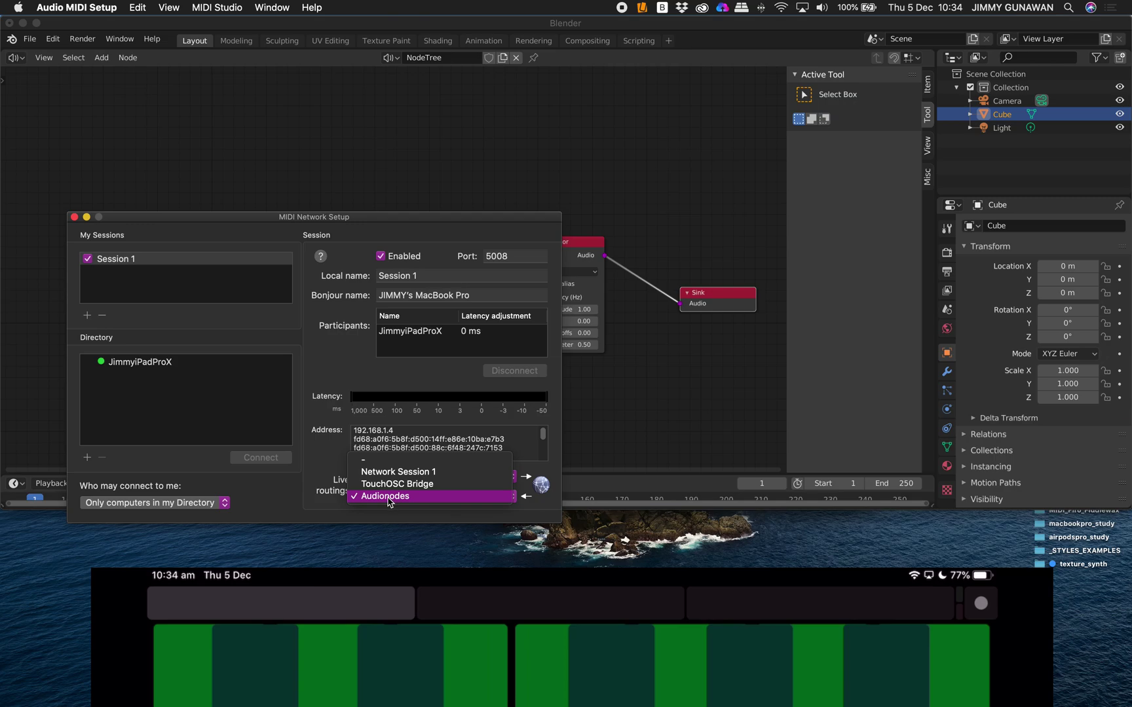
click(388, 498)
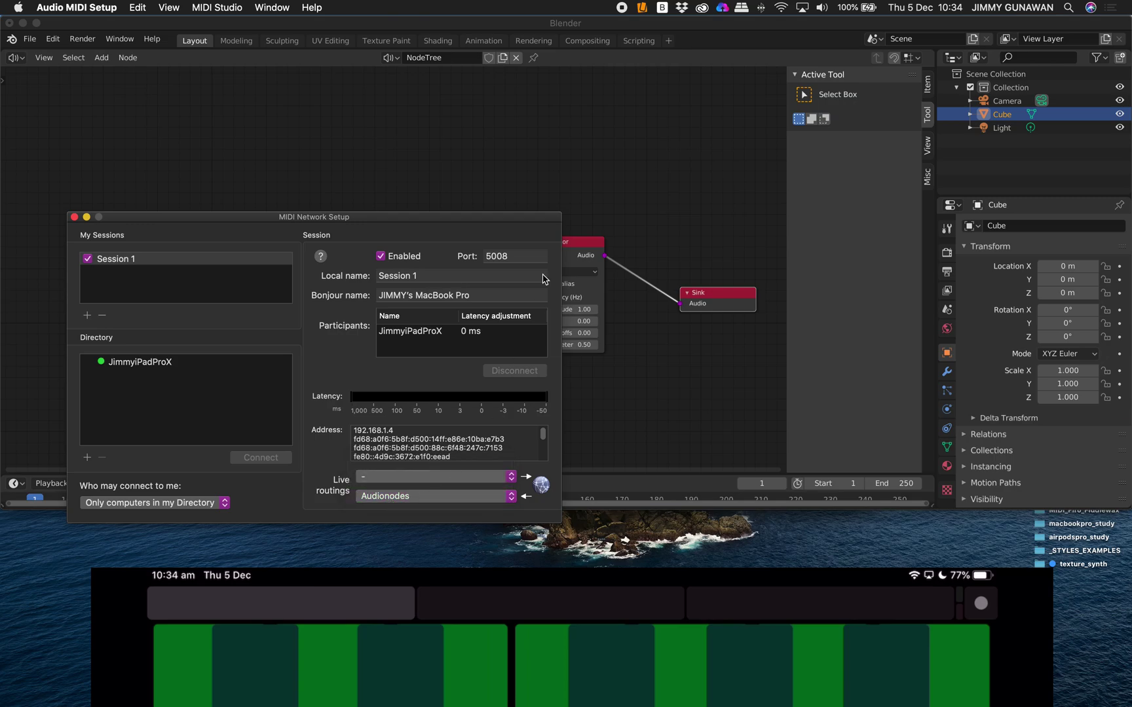
Step: Return to Blender and confirm the MIDI input node's configuration with driver CoreMIDI and port name Audionodes
click(505, 171)
click(162, 313)
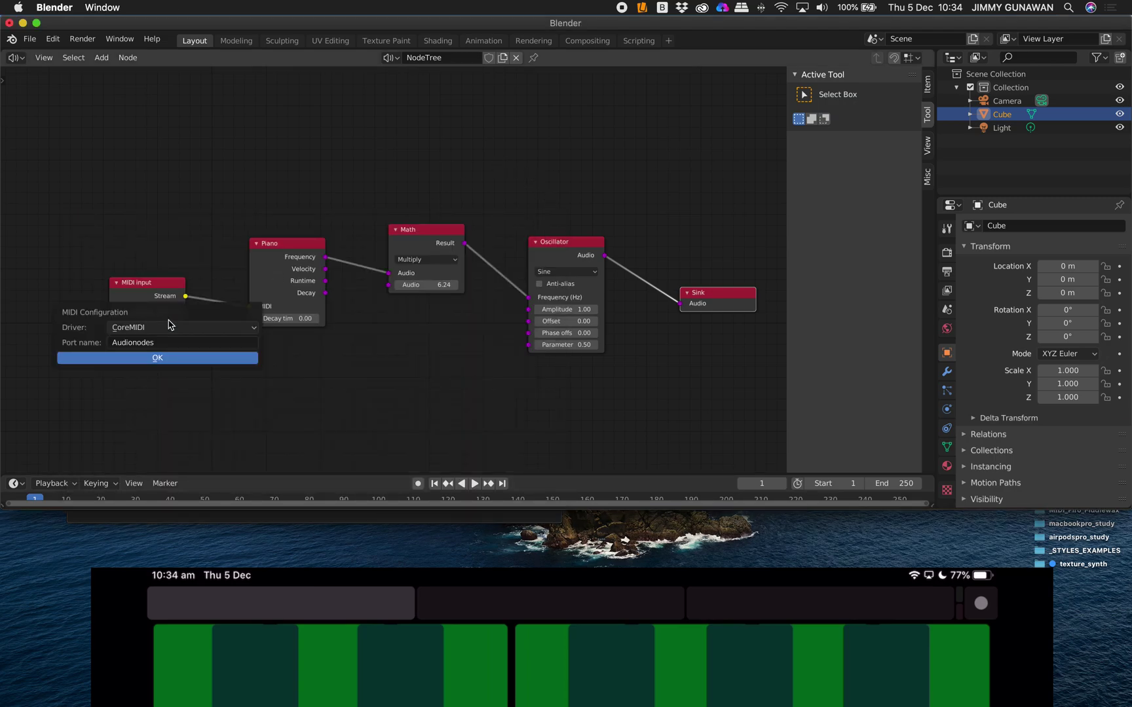
click(176, 328)
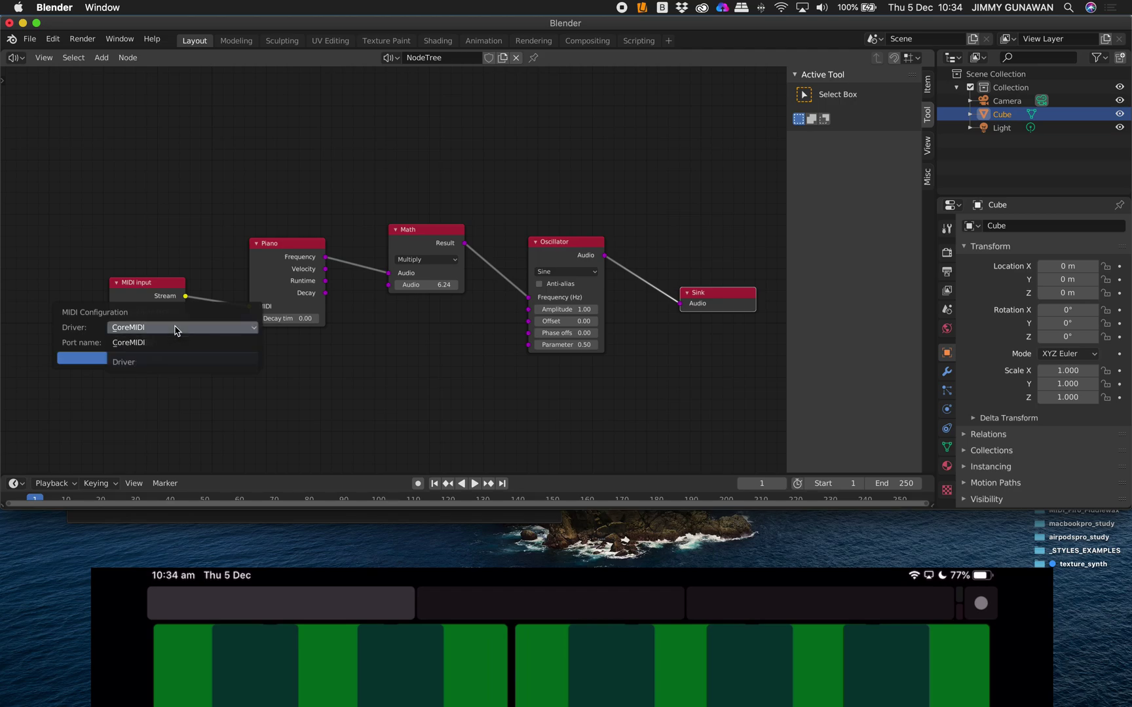
click(169, 372)
click(156, 360)
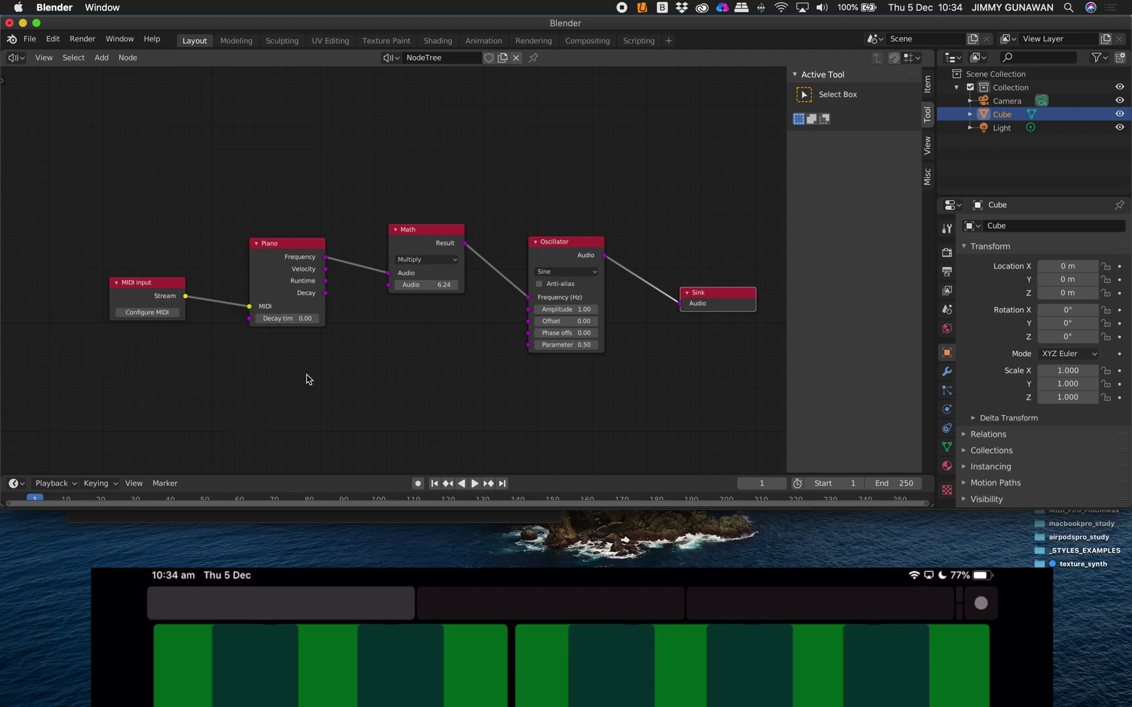
Step: Move the MIDI input node up and away from the Piano node, and reposition the Piano node between it and the Math node
scroll(299, 354, right, 1)
drag(259, 273, 245, 245)
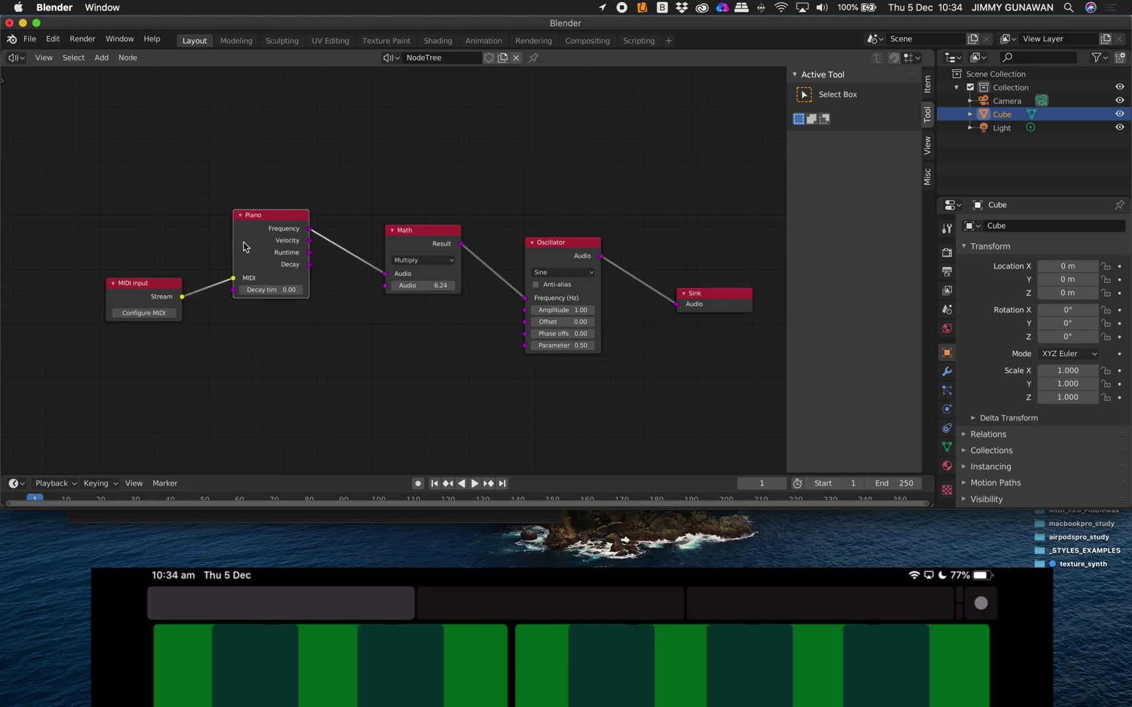
drag(165, 276, 96, 233)
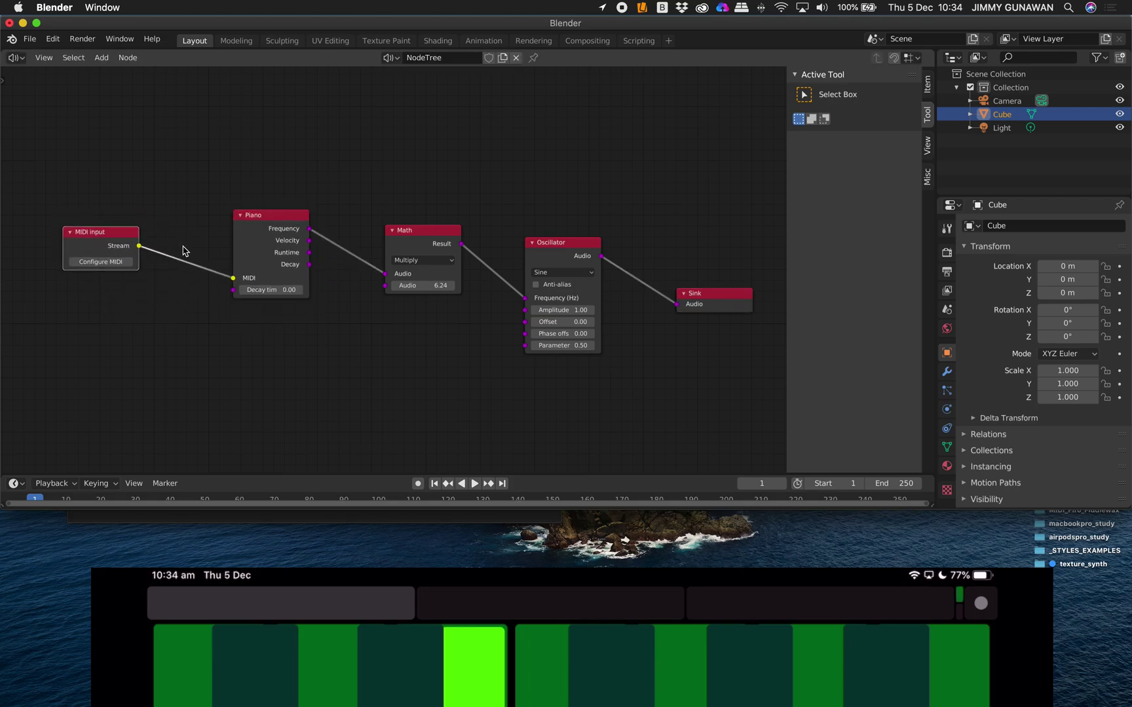
drag(240, 220, 259, 246)
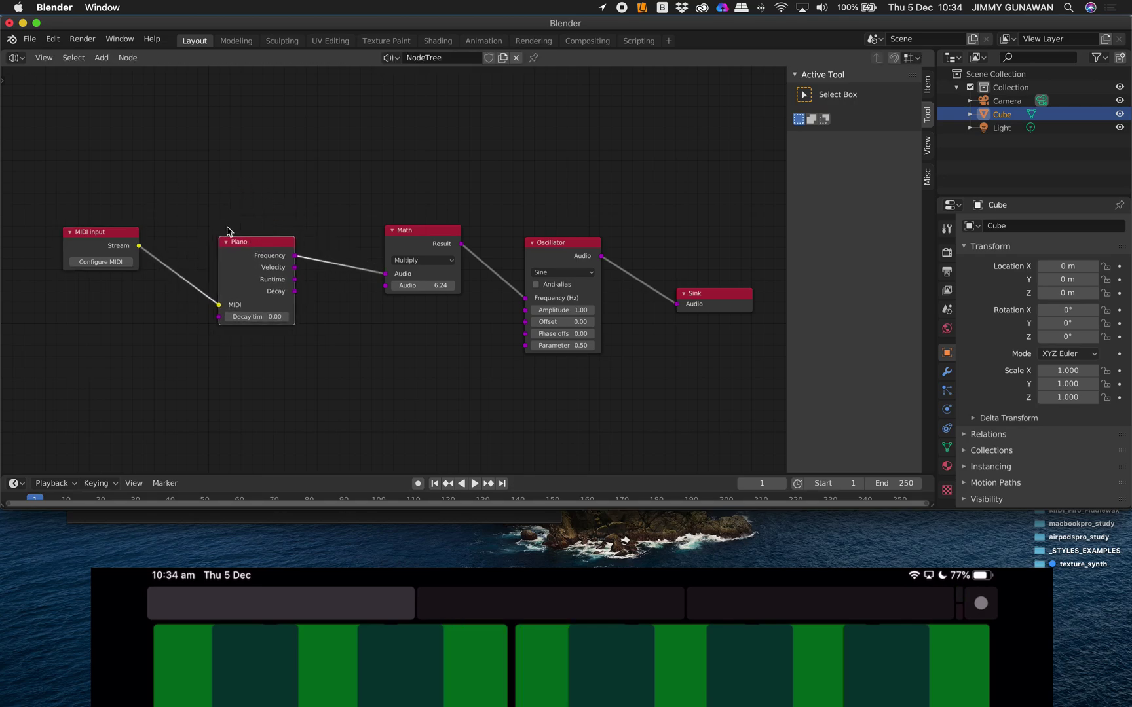
Step: Switch to Audio MIDI Setup, set Session 1's second live routing to Audionodes, and return to Blender
click(127, 262)
key(ctrl+Up)
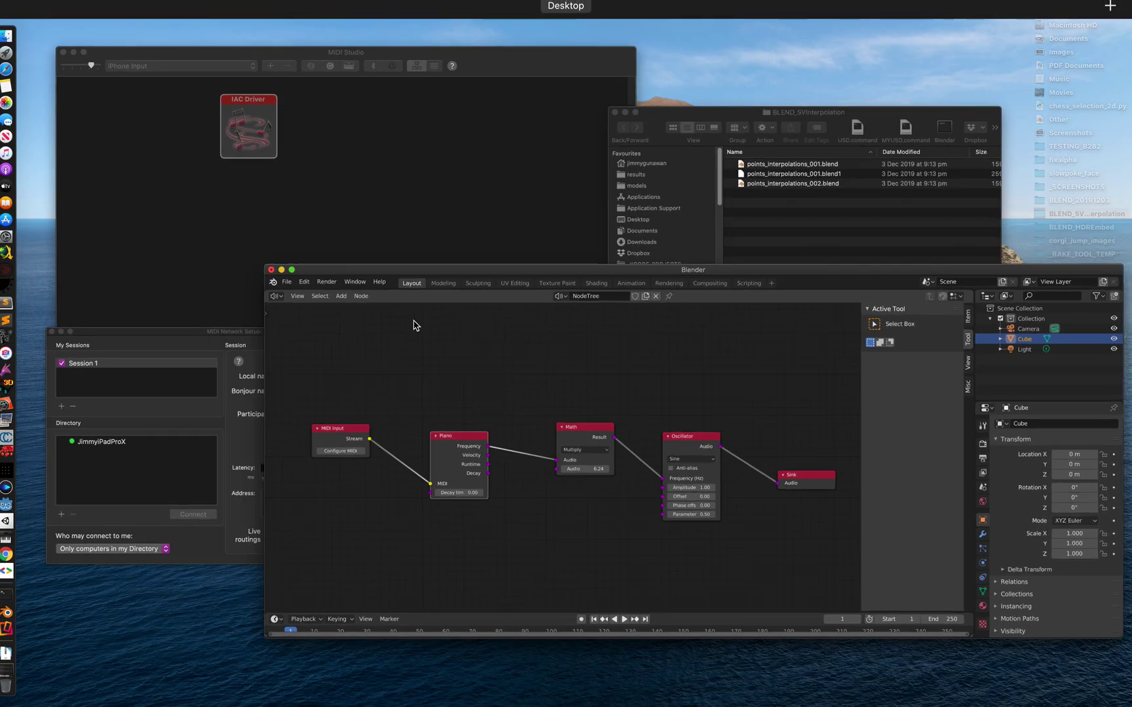
click(321, 421)
click(416, 498)
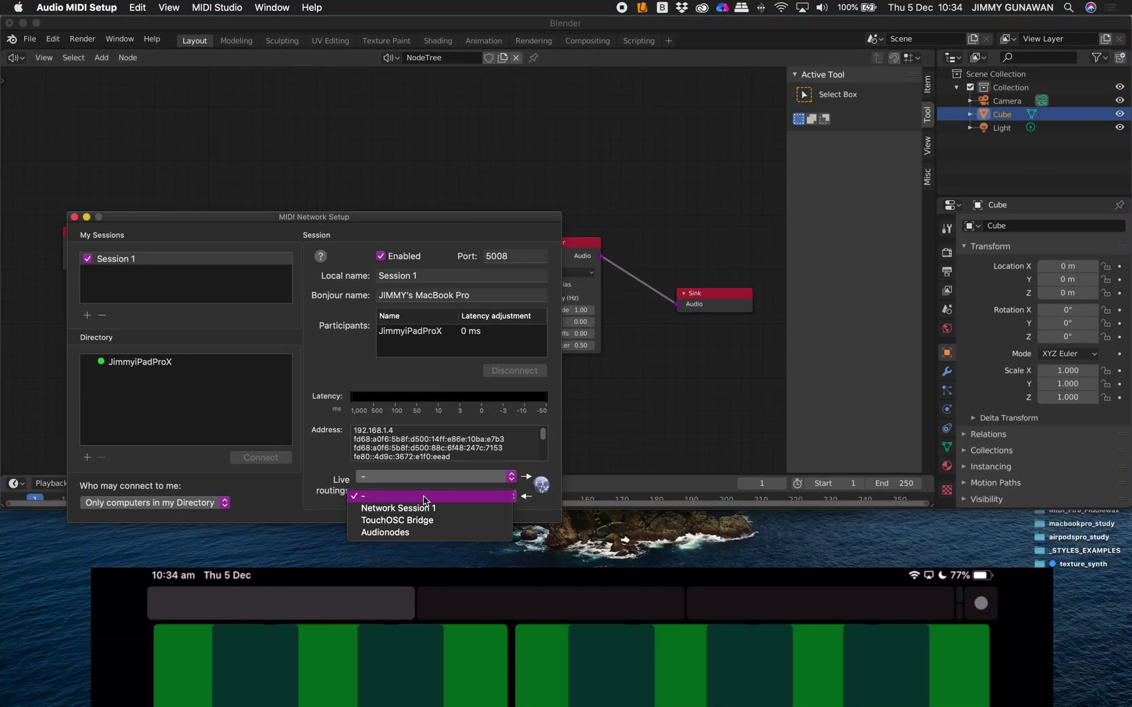
click(405, 535)
click(394, 172)
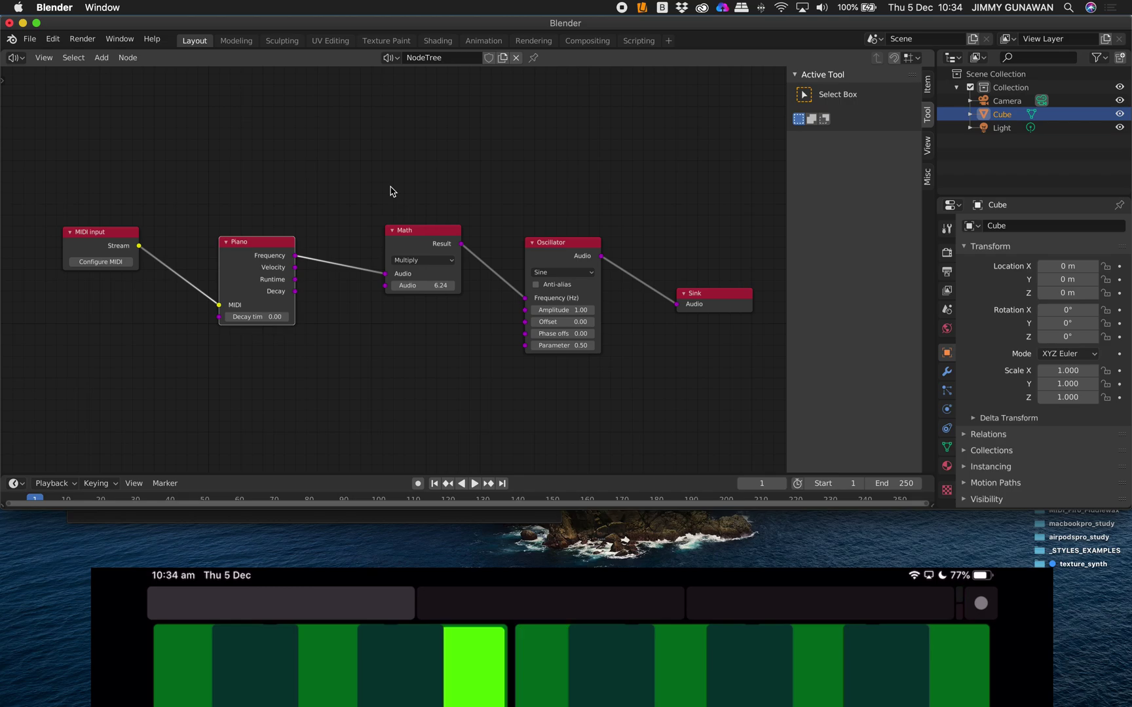
Step: Check the TouchOSC Bridge connection status again
click(662, 7)
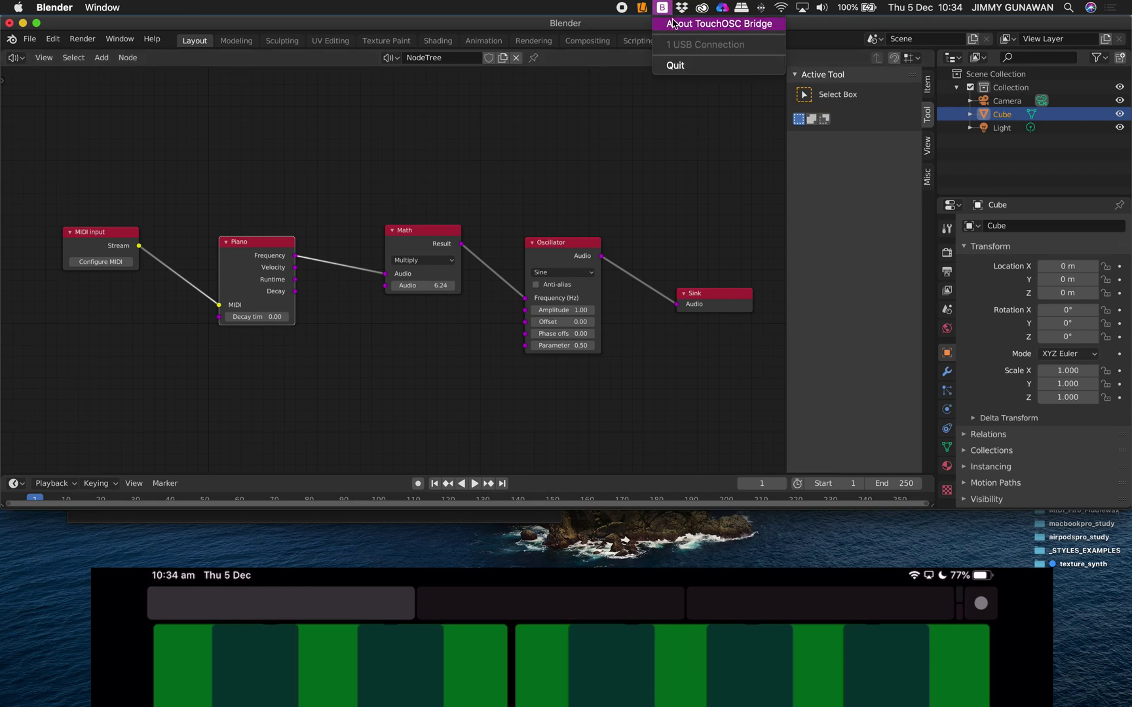
click(419, 175)
Step: Rearrange the start of the node chain by lowering the MIDI input node and raising the Piano and Math nodes
scroll(273, 293, down, 1)
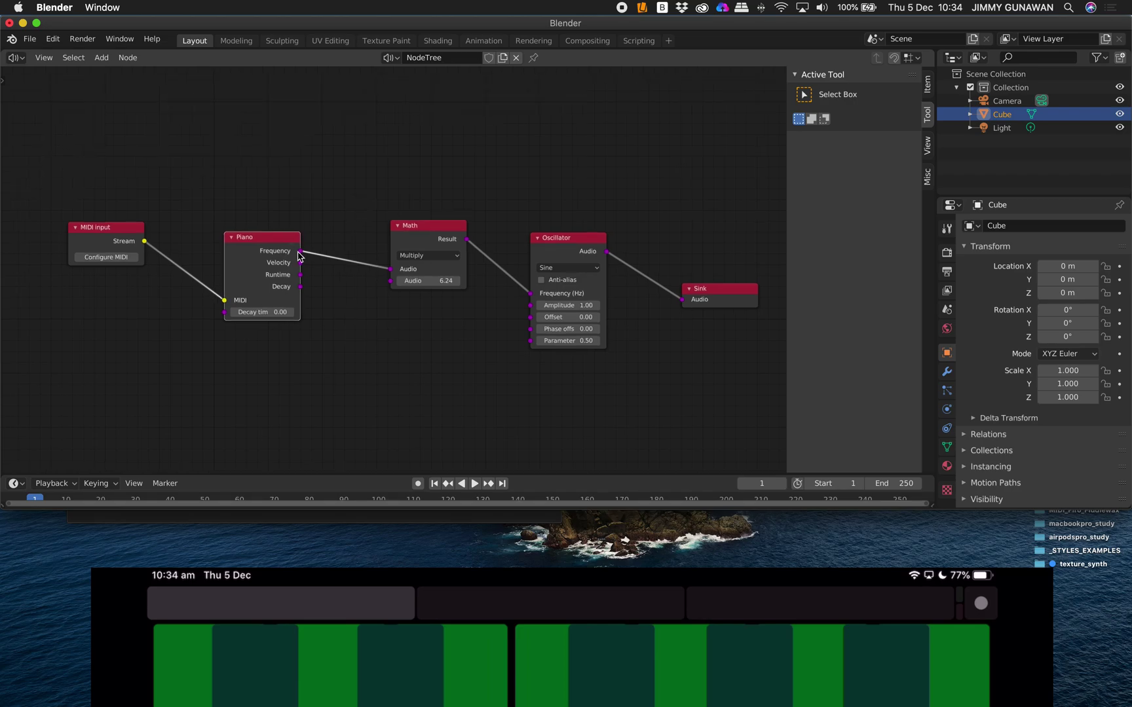
drag(79, 238, 101, 252)
drag(247, 244, 246, 235)
drag(415, 237, 403, 203)
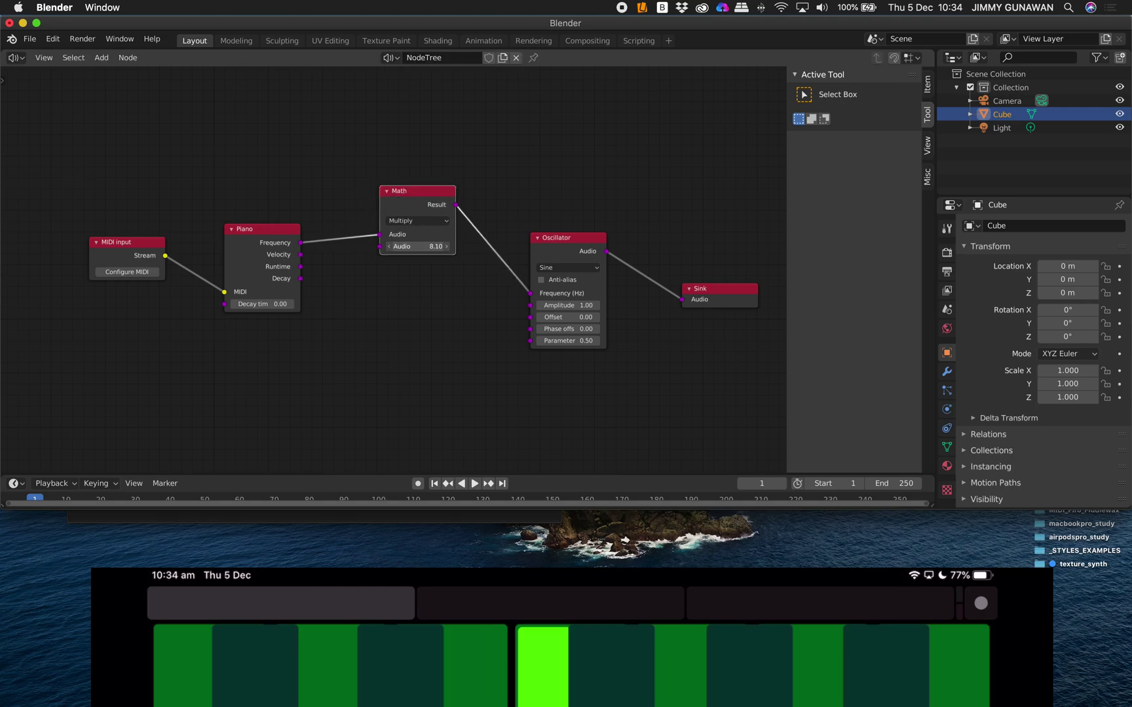
Step: Try multipliers of 11.28 and 5.76 in the Math node while playing notes, and raise the system volume
mouse_move(406, 246)
mouse_down()
mouse_move(429, 247)
mouse_move(407, 249)
mouse_up()
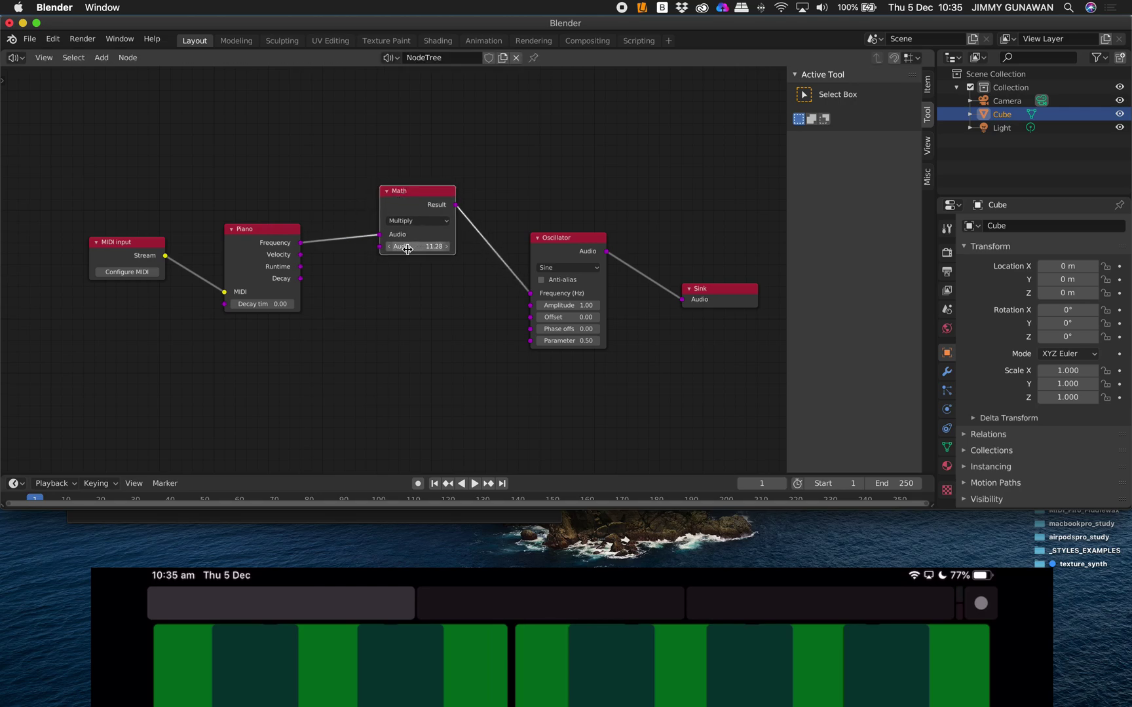
key(XF86AudioRaiseVolume)
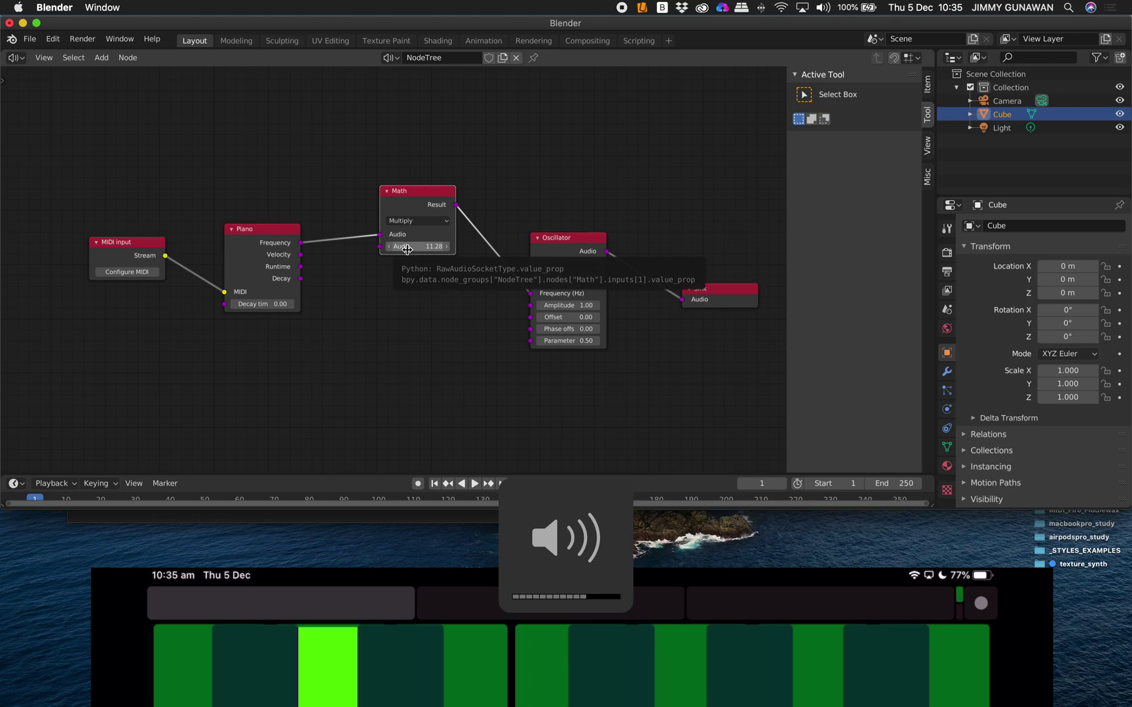
drag(407, 249, 401, 250)
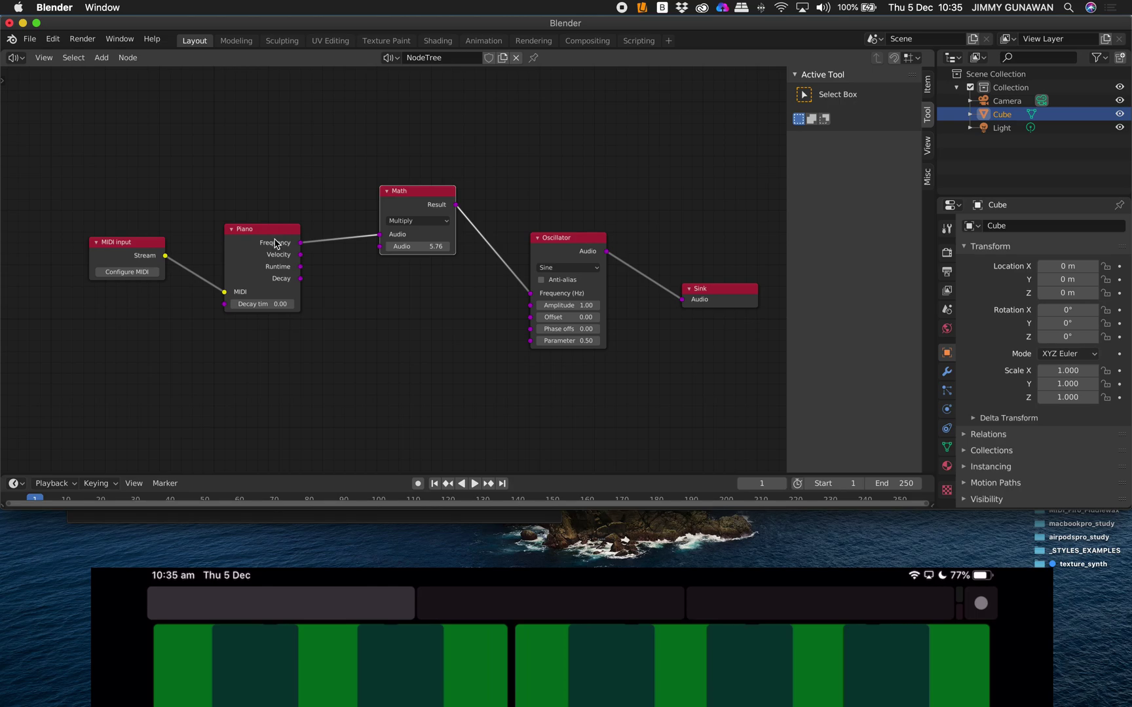
Step: Lower the Piano and Math nodes slightly and set the Math node's multiplier to 5
drag(275, 247, 281, 259)
drag(421, 219, 411, 269)
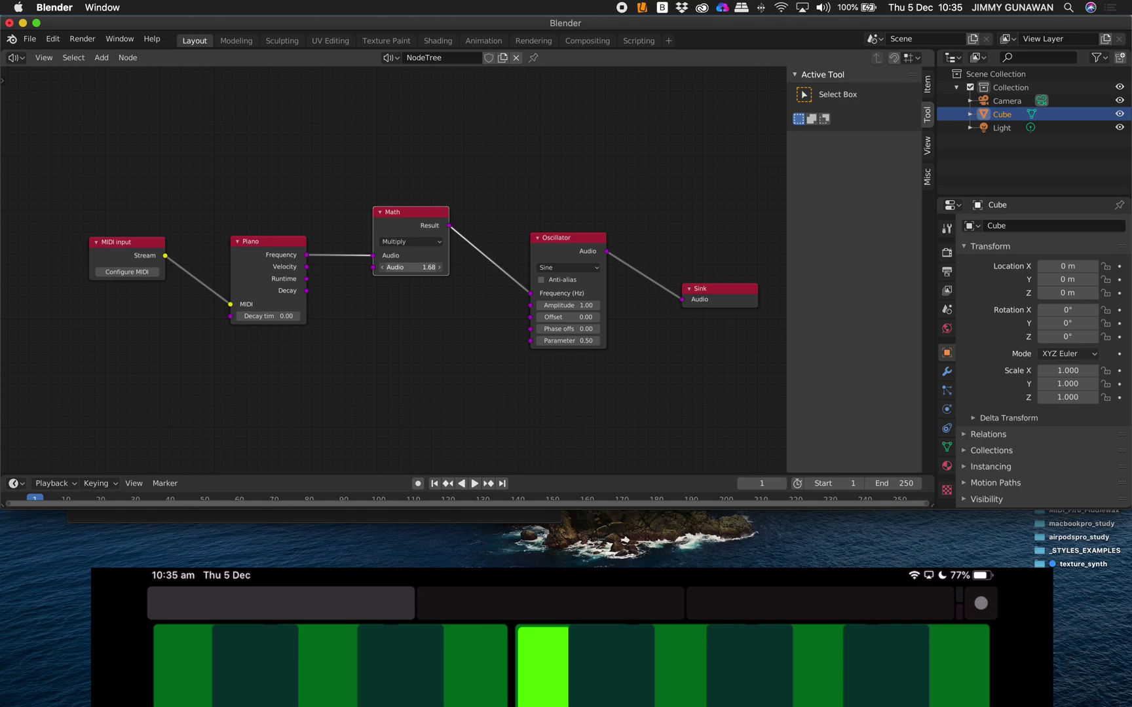
drag(411, 267, 428, 267)
click(429, 268)
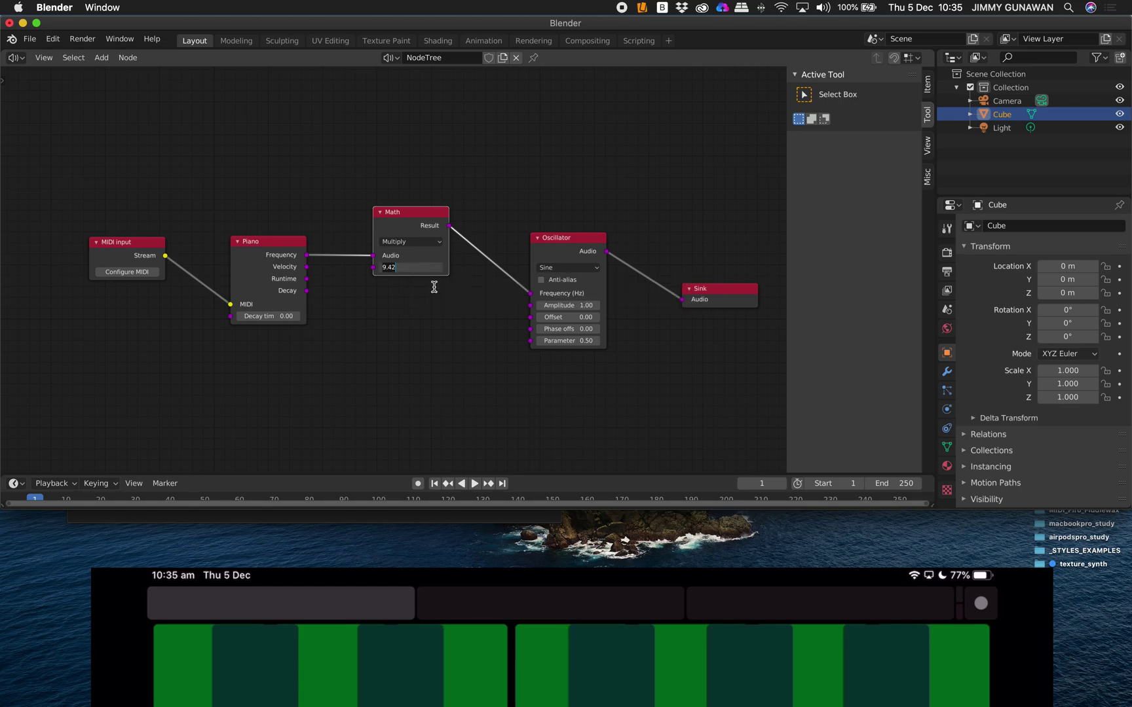
key(BackSpace)
key(BackSpace)
key(BackSpace)
key(BackSpace)
text(5)
key(Return)
Step: Lower the Math node slightly, and move the Oscillator and Sink nodes up and closer to the Math node
drag(383, 227, 388, 240)
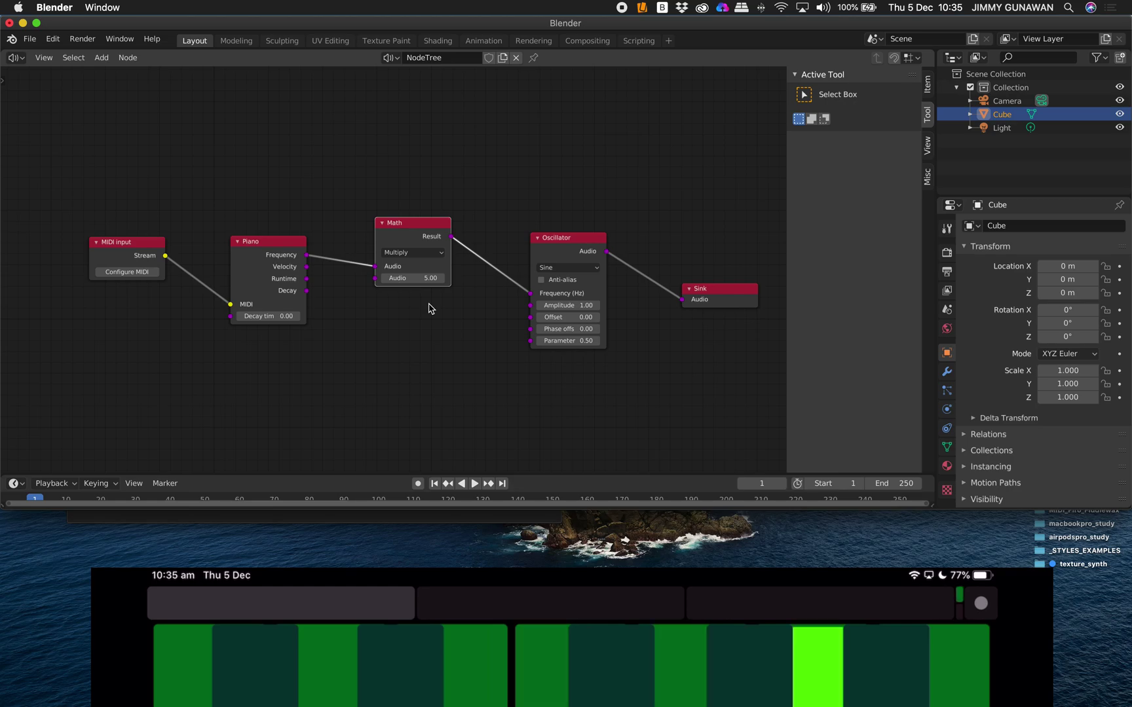
drag(563, 292, 537, 256)
drag(712, 282, 669, 250)
scroll(622, 237, up, 2)
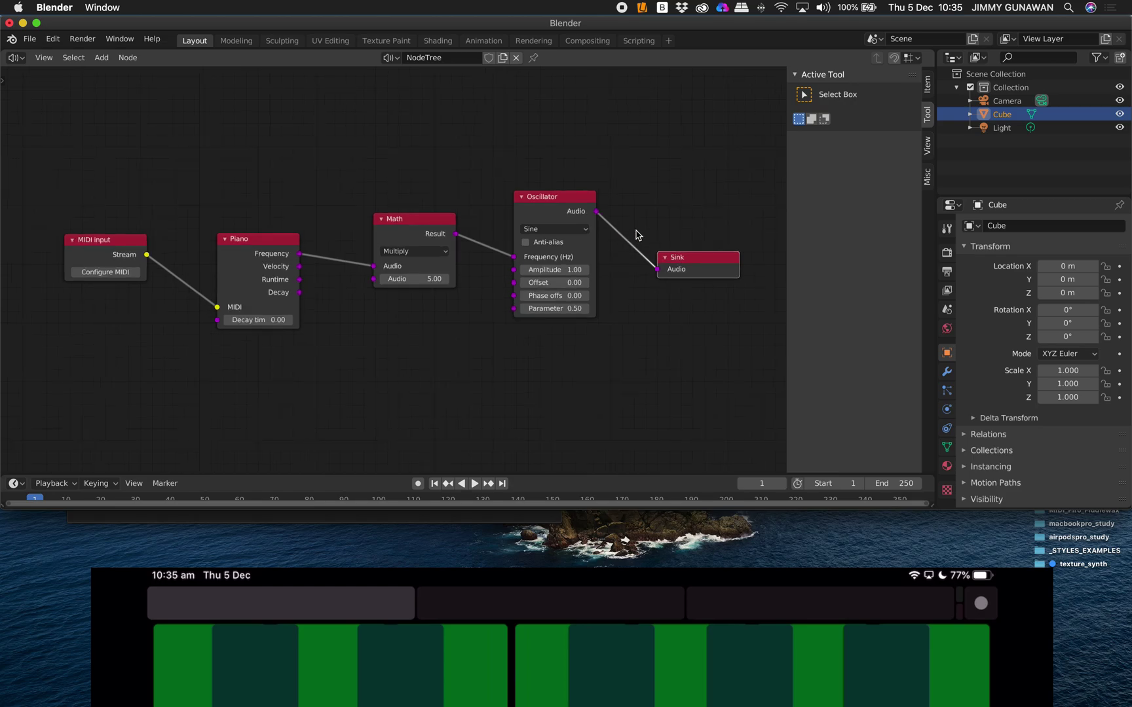
Step: Raise the Math node in the chain and move the Oscillator node slightly lower
drag(372, 213, 348, 188)
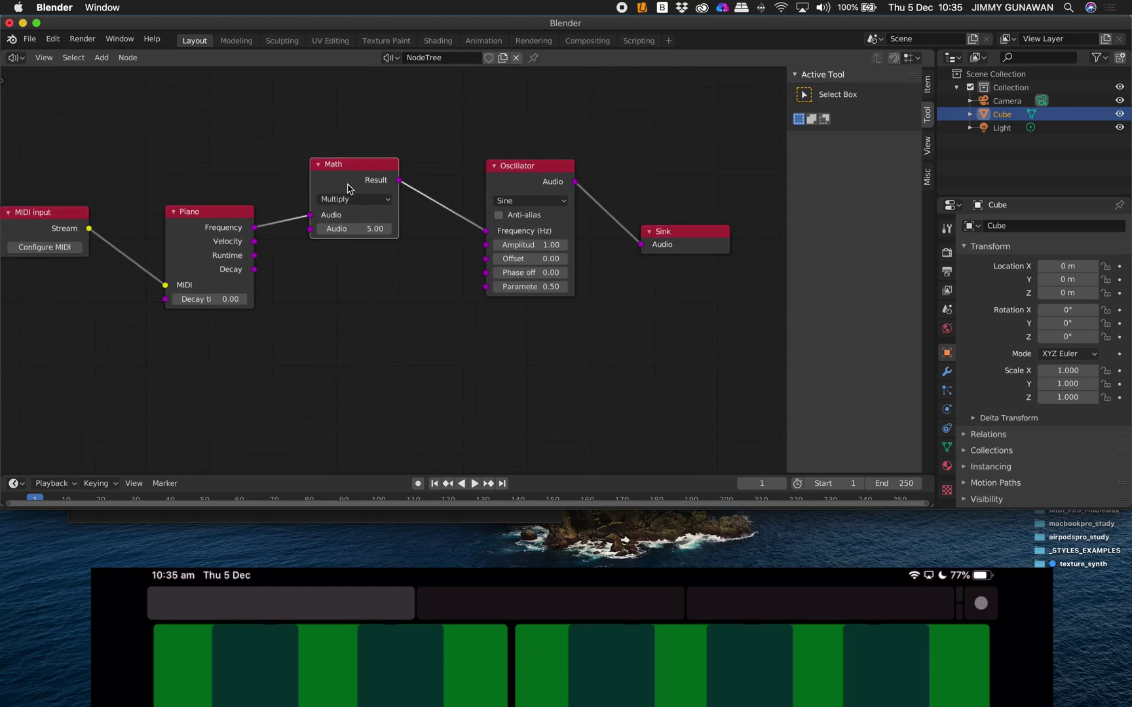
drag(520, 175, 526, 188)
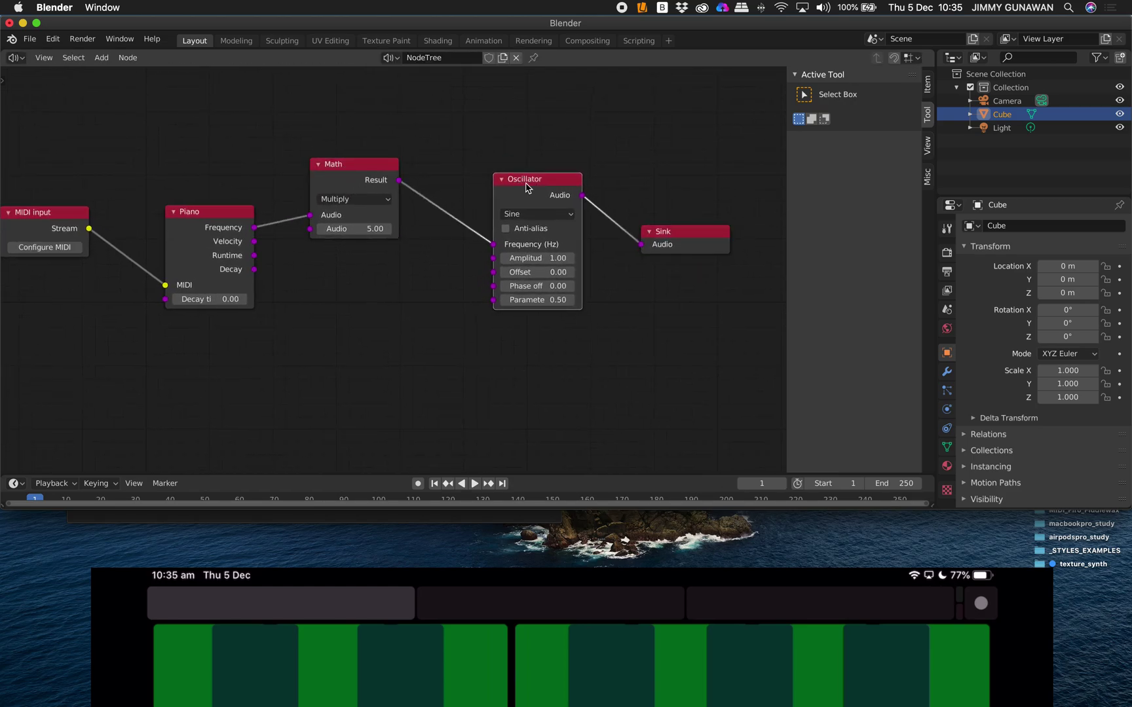
Step: Set the Oscillator's waveform to Saw and raise the system volume while playing notes
click(541, 219)
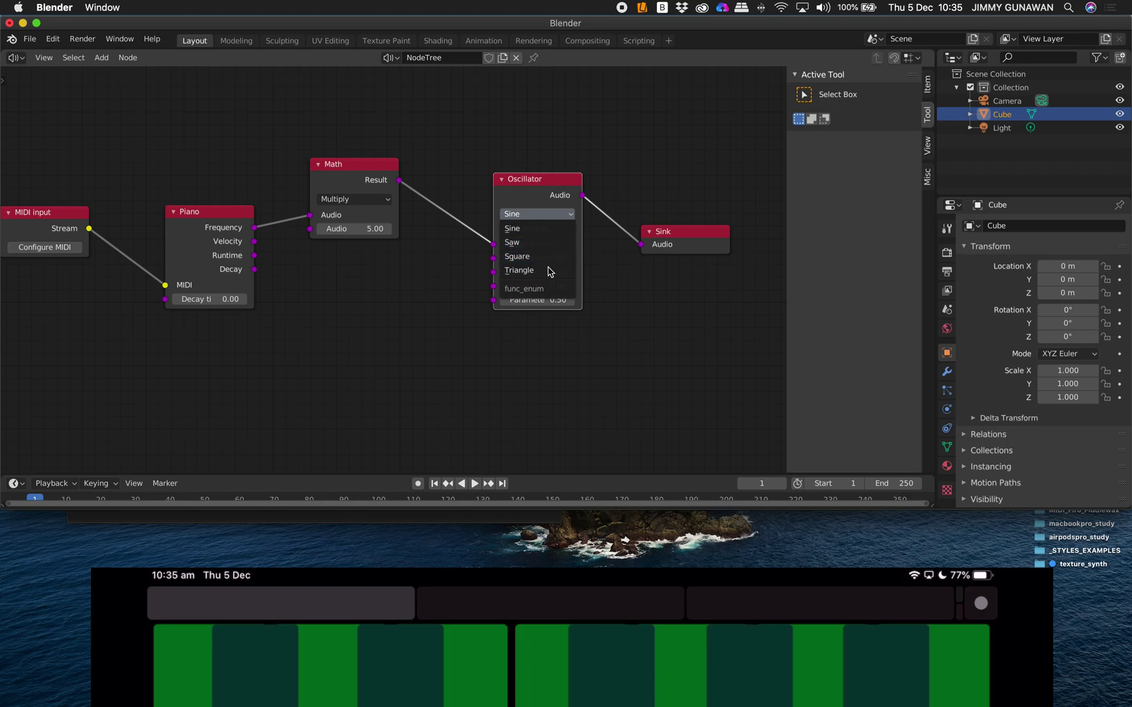
click(549, 243)
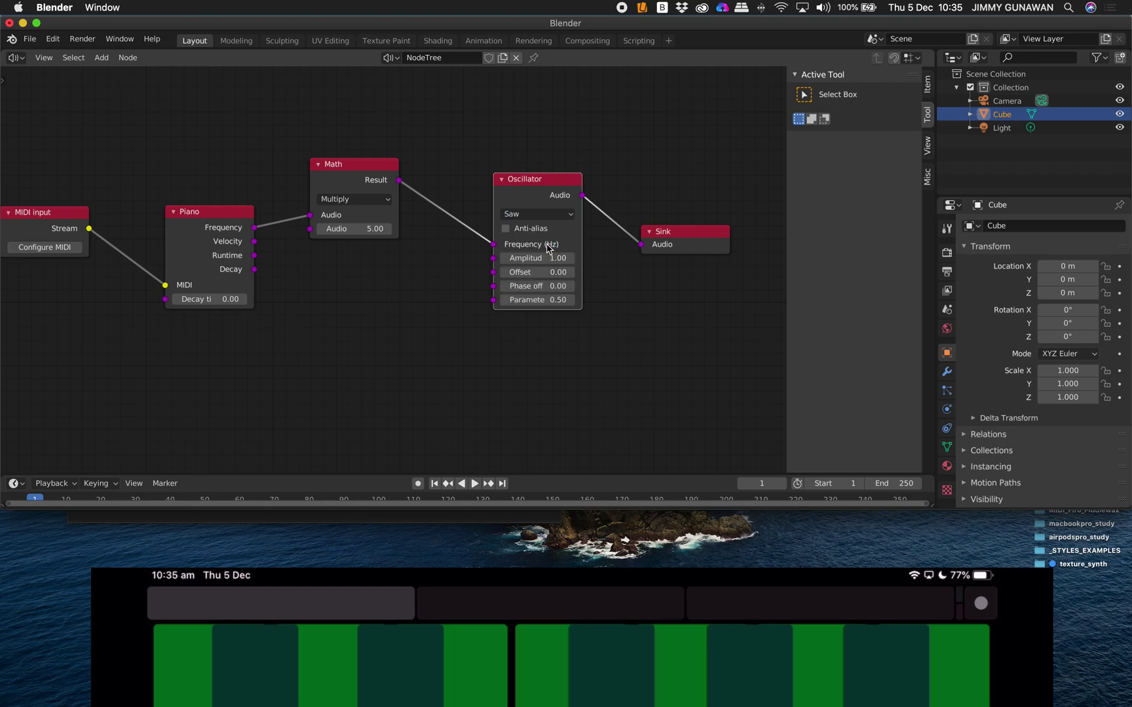
key(XF86AudioRaiseVolume)
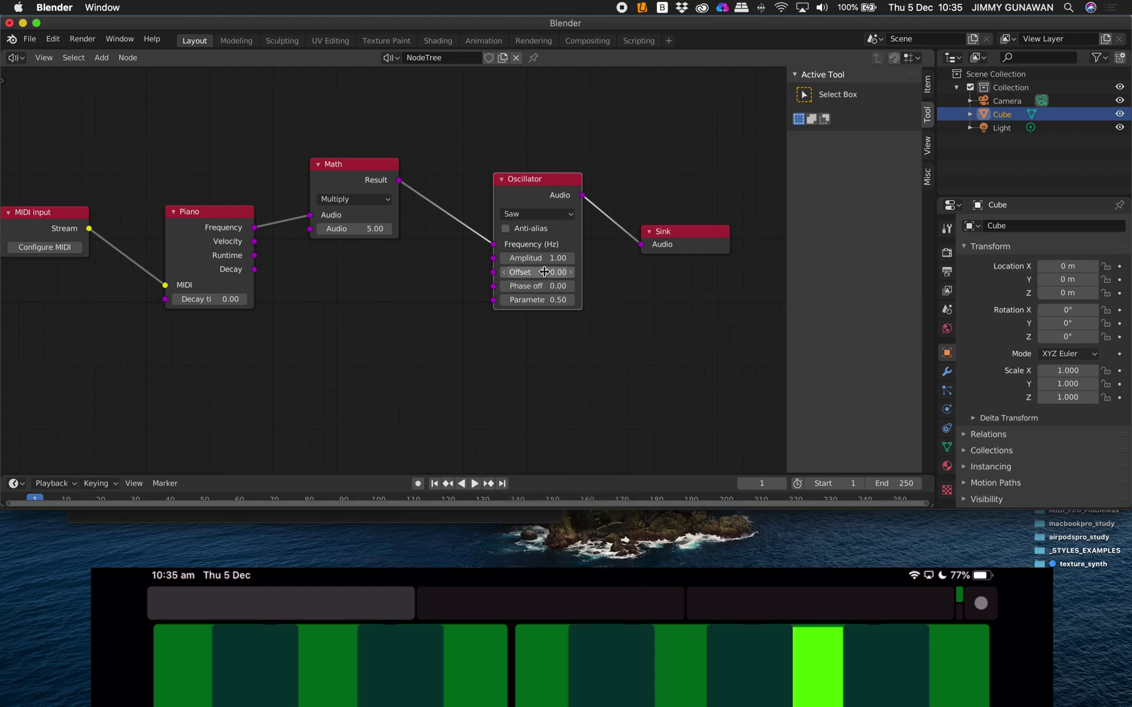
key(XF86AudioRaiseVolume)
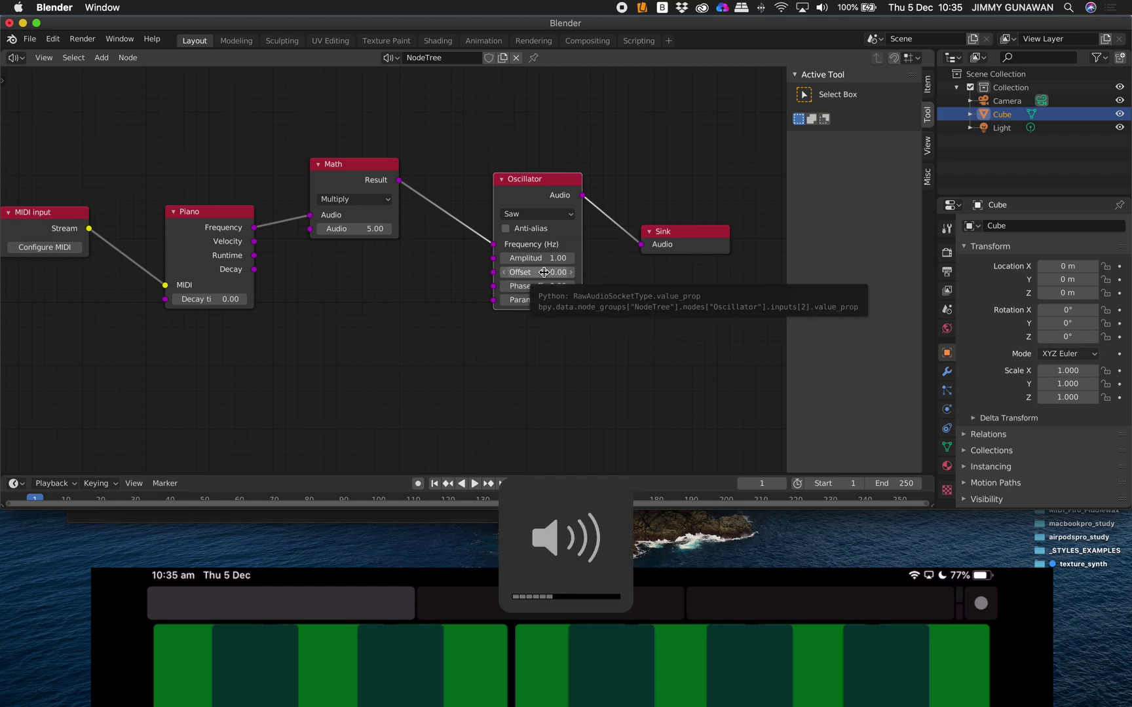
Step: Move the Oscillator node up and switch its waveform to Square
drag(543, 209, 524, 153)
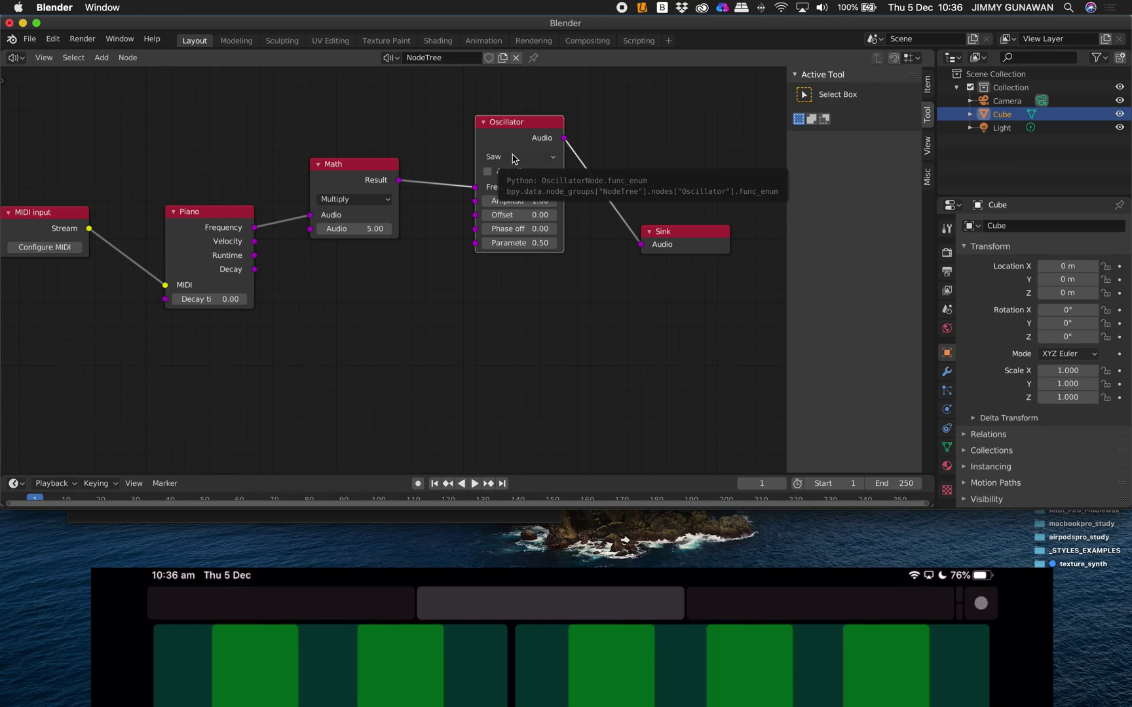
click(528, 158)
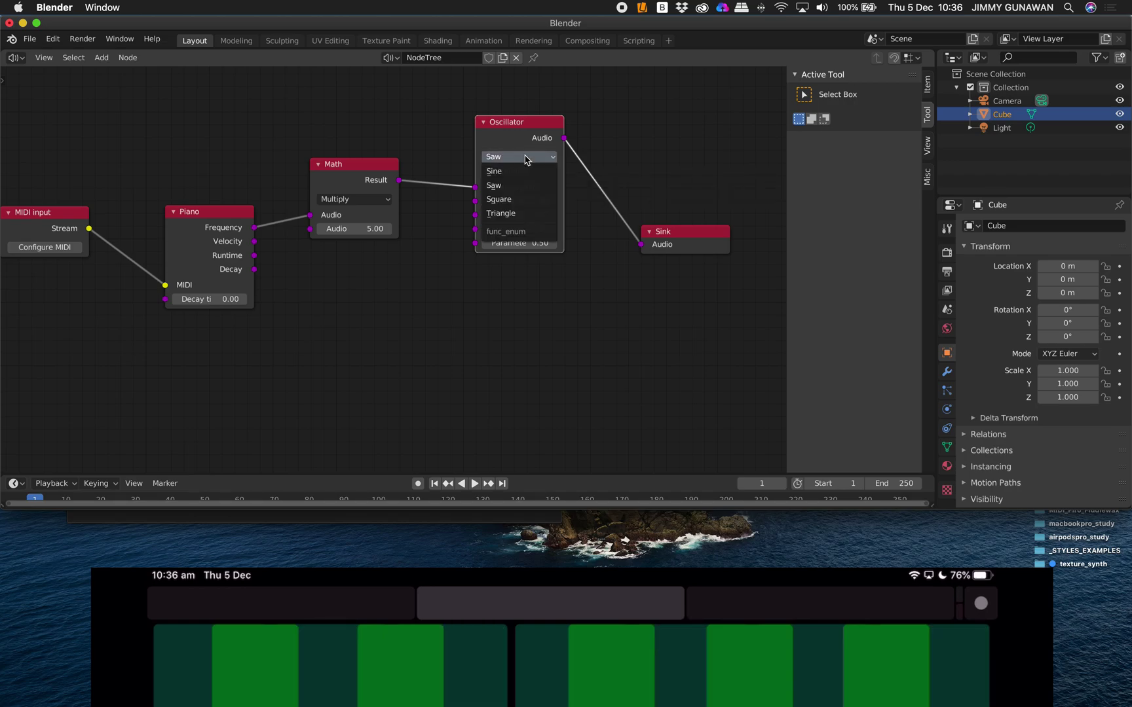
click(526, 194)
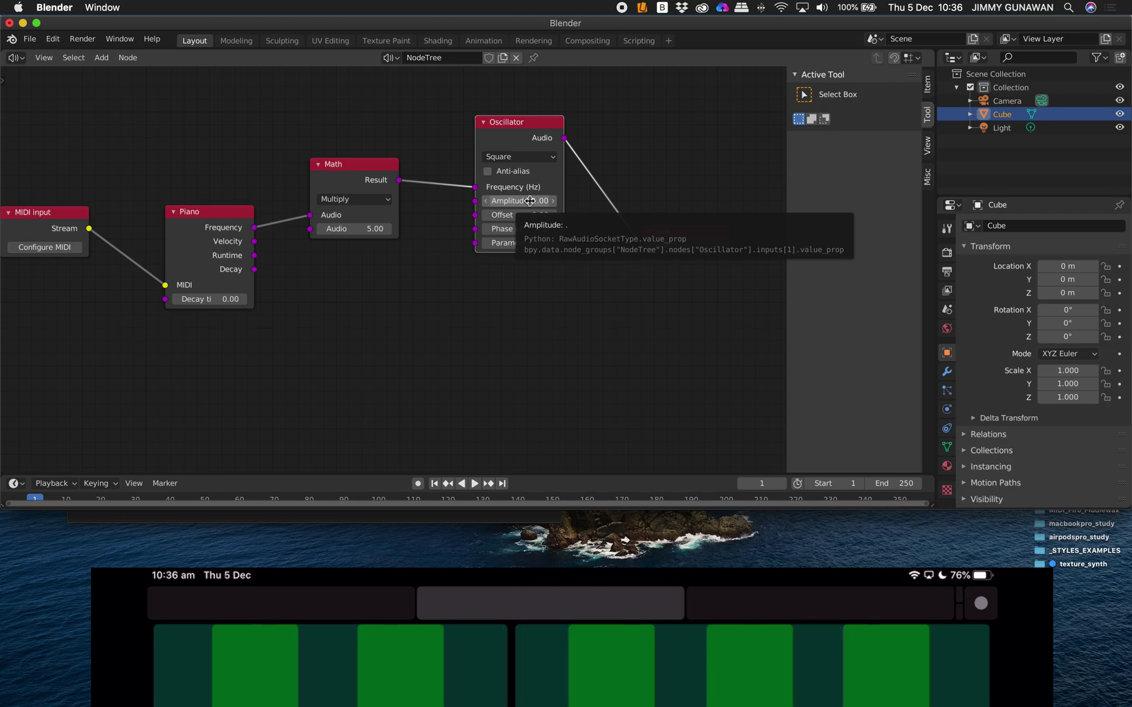
Step: Enable anti-aliasing on the Oscillator, and bring the Oscillator and Sink nodes closer together and nearly level
middle_drag(622, 159, 583, 182)
drag(642, 256, 656, 202)
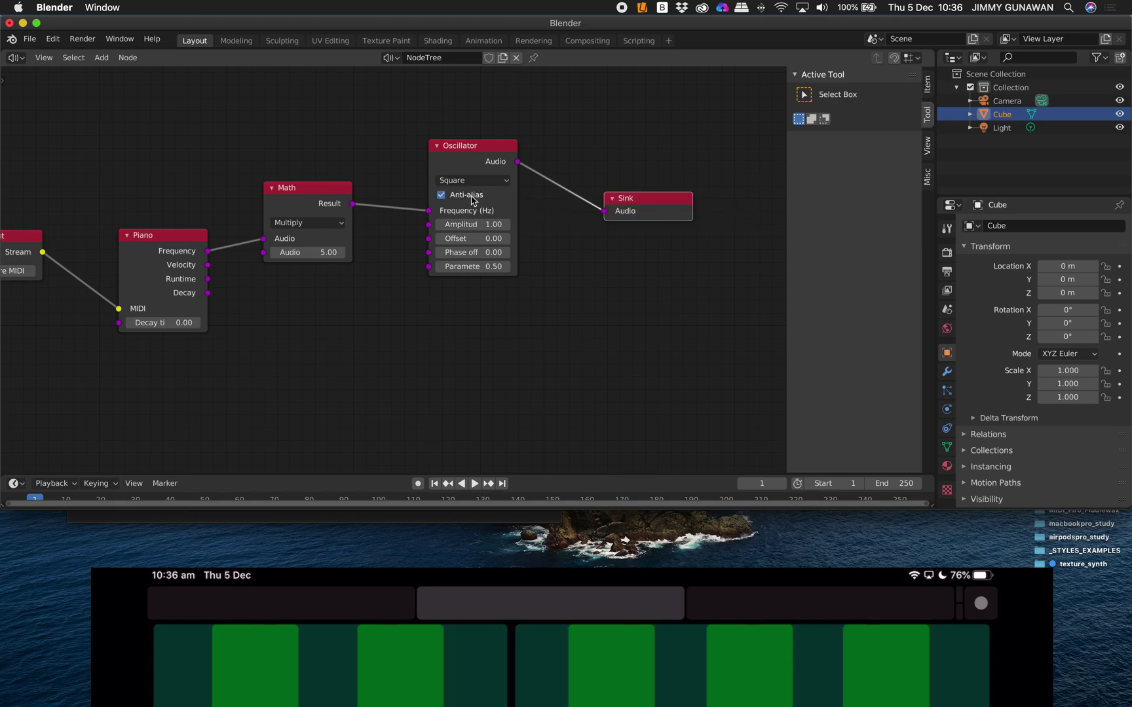
drag(477, 152, 478, 166)
key(Home)
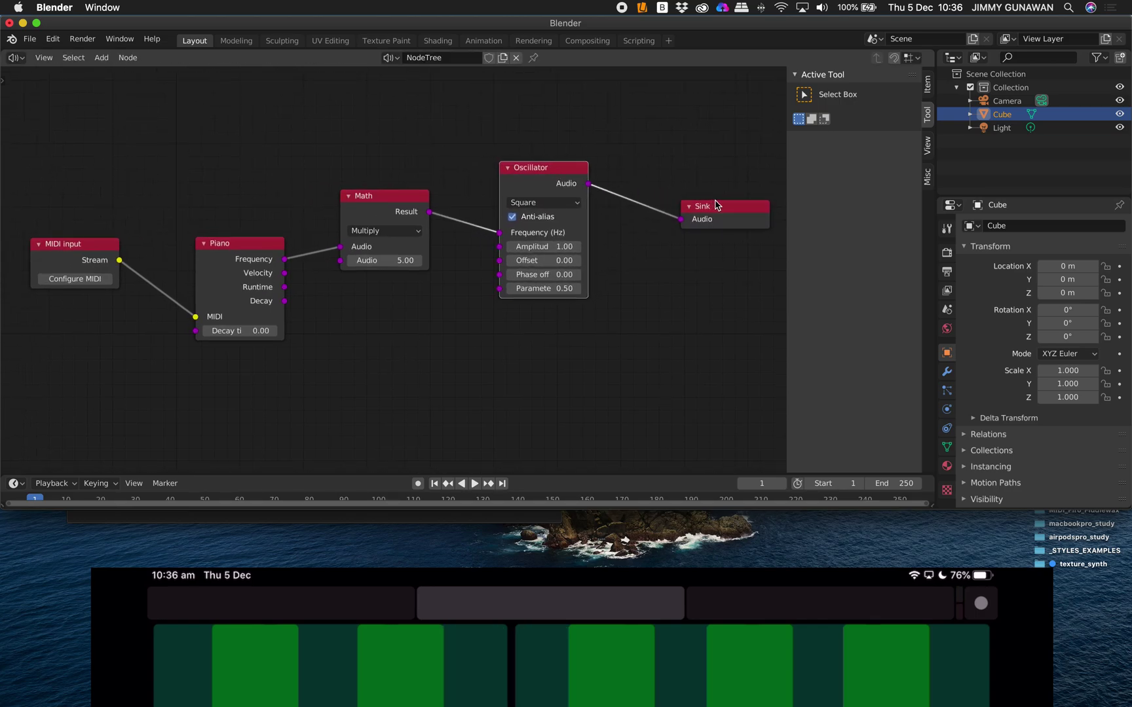
drag(719, 204, 679, 203)
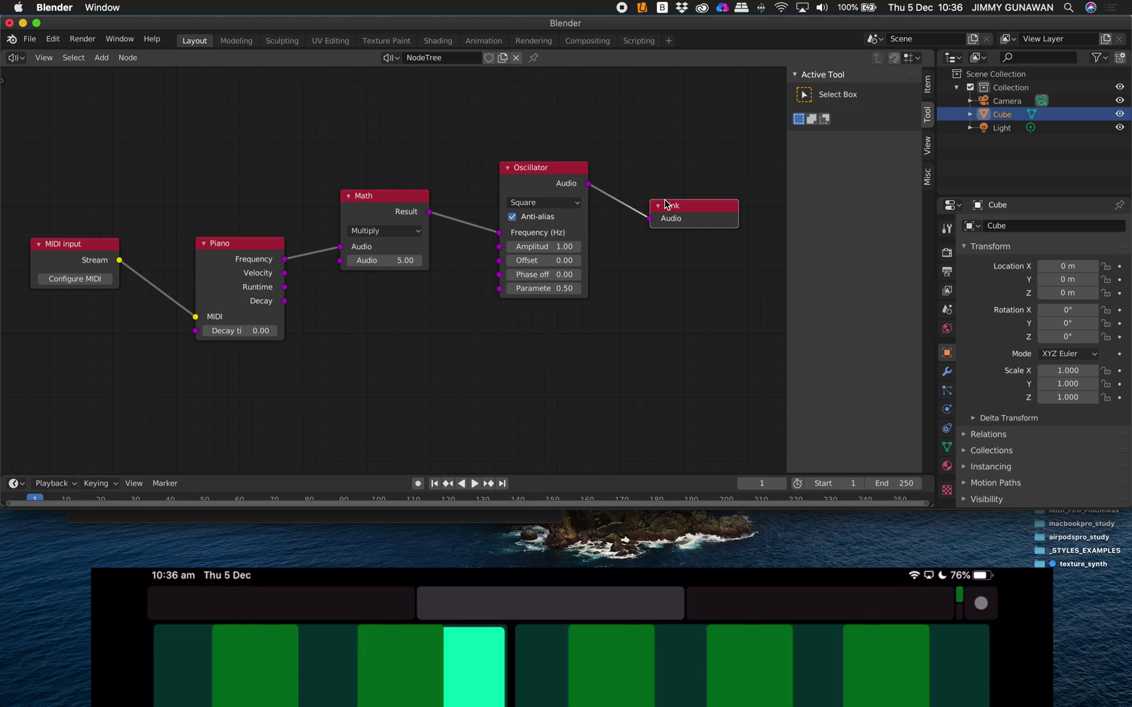
Step: Set the Oscillator's waveform to Triangle and lower the Sink node slightly
click(562, 203)
click(565, 254)
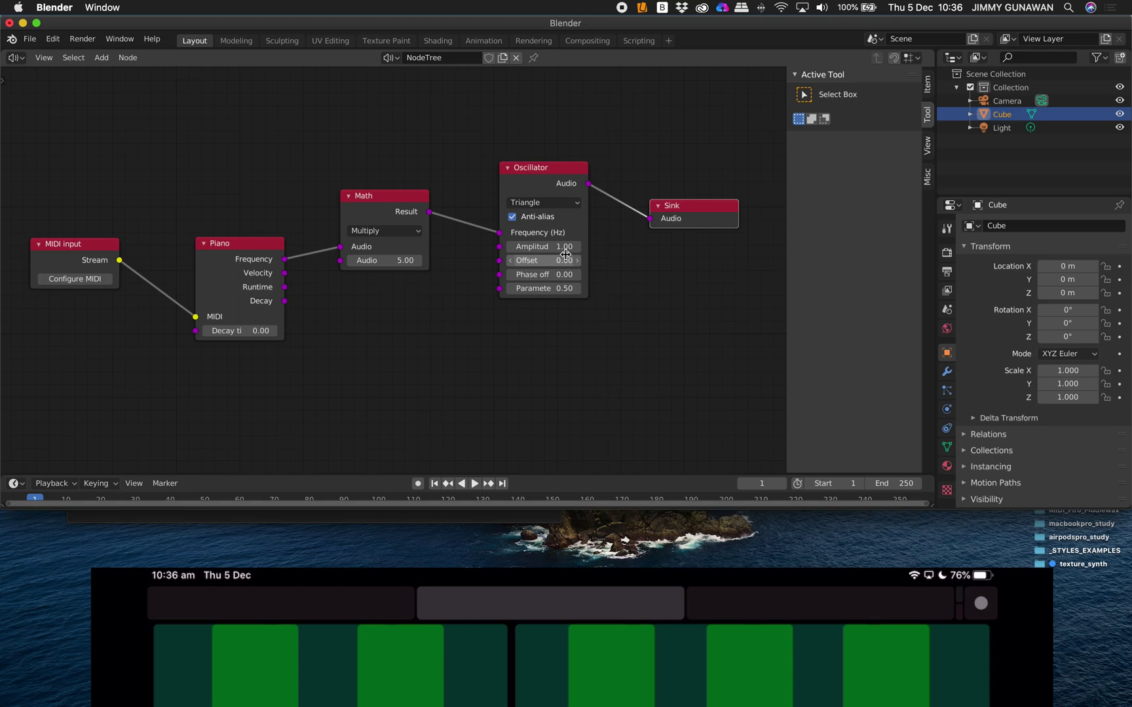
drag(682, 209, 679, 214)
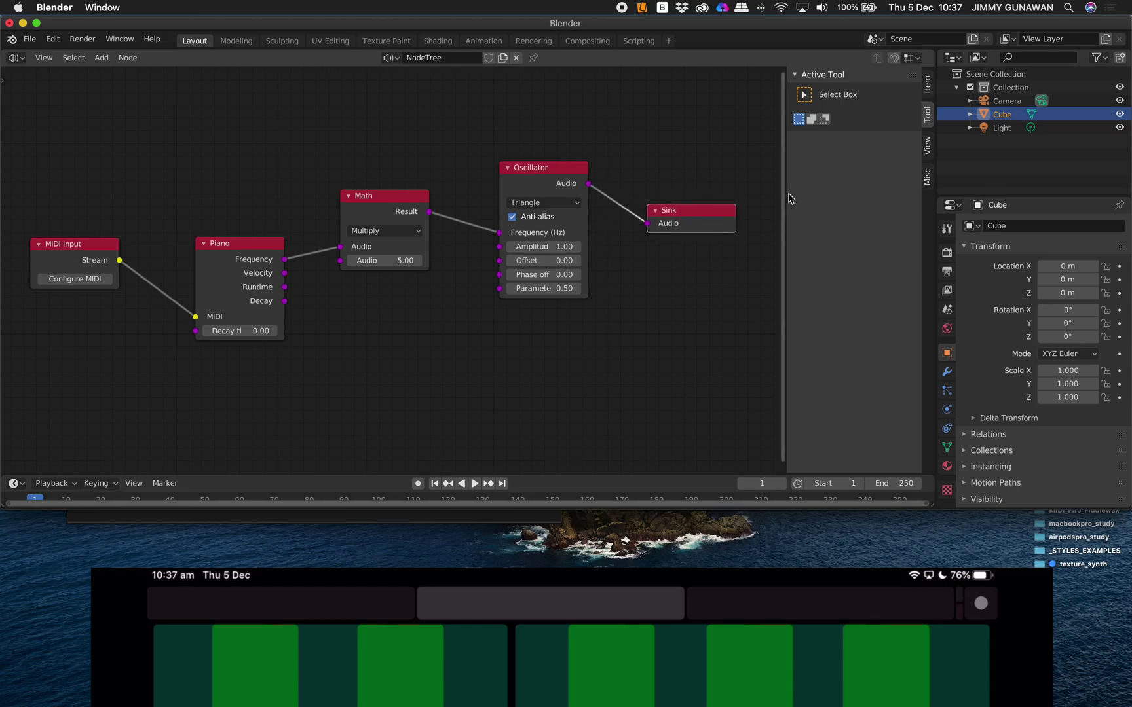
Step: Hide the node editor's sidebar, and reposition the Math node with its multiplier set to 5.12
drag(785, 196, 924, 194)
drag(473, 208, 469, 181)
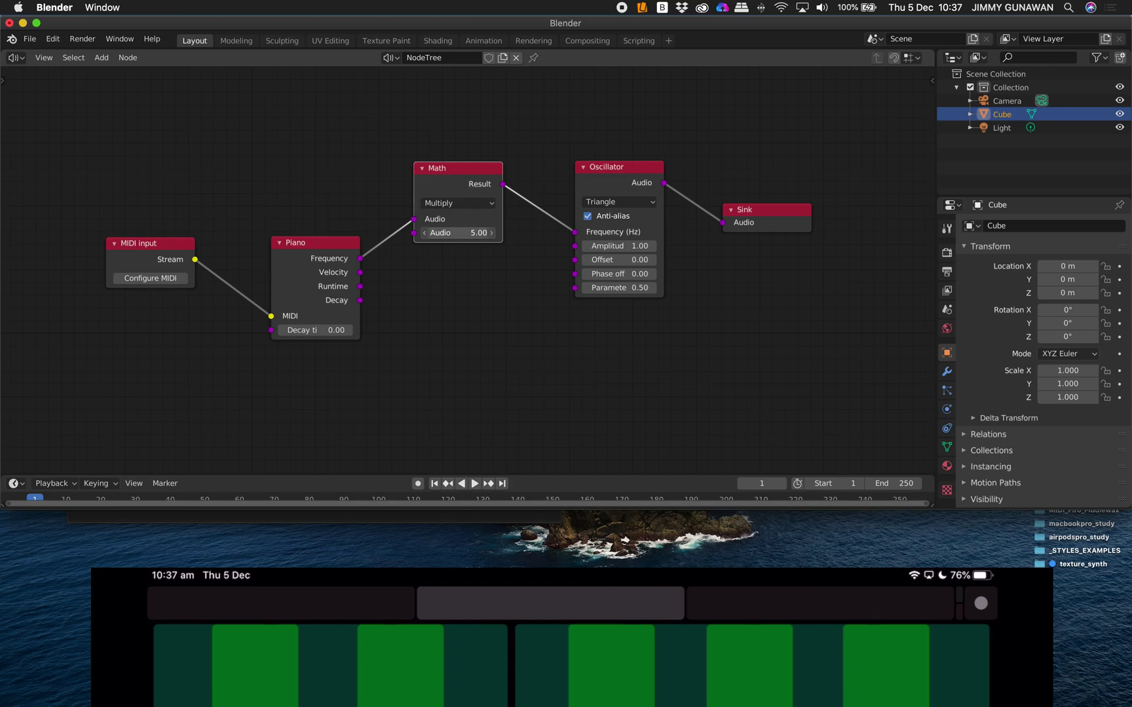
drag(470, 181, 455, 213)
Step: Raise the Piano node and move the MIDI input node closer to it so the chain lines up
drag(334, 244, 329, 226)
scroll(329, 246, up, 1)
scroll(328, 249, up, 2)
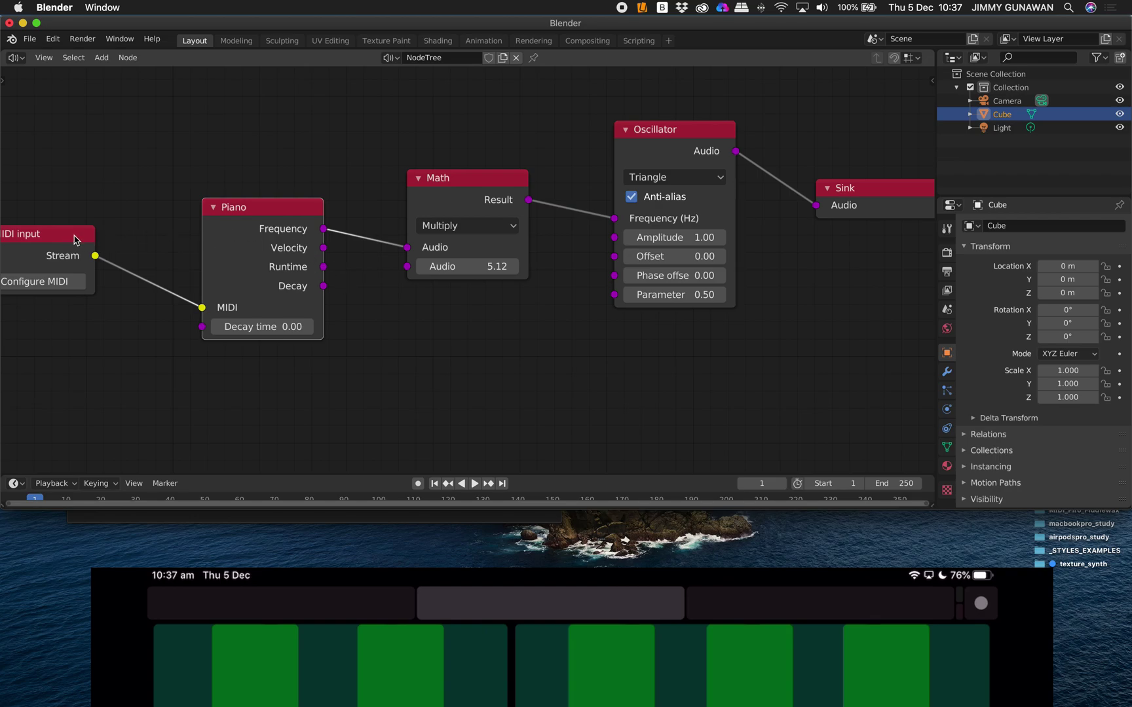
click(112, 242)
drag(81, 237, 129, 229)
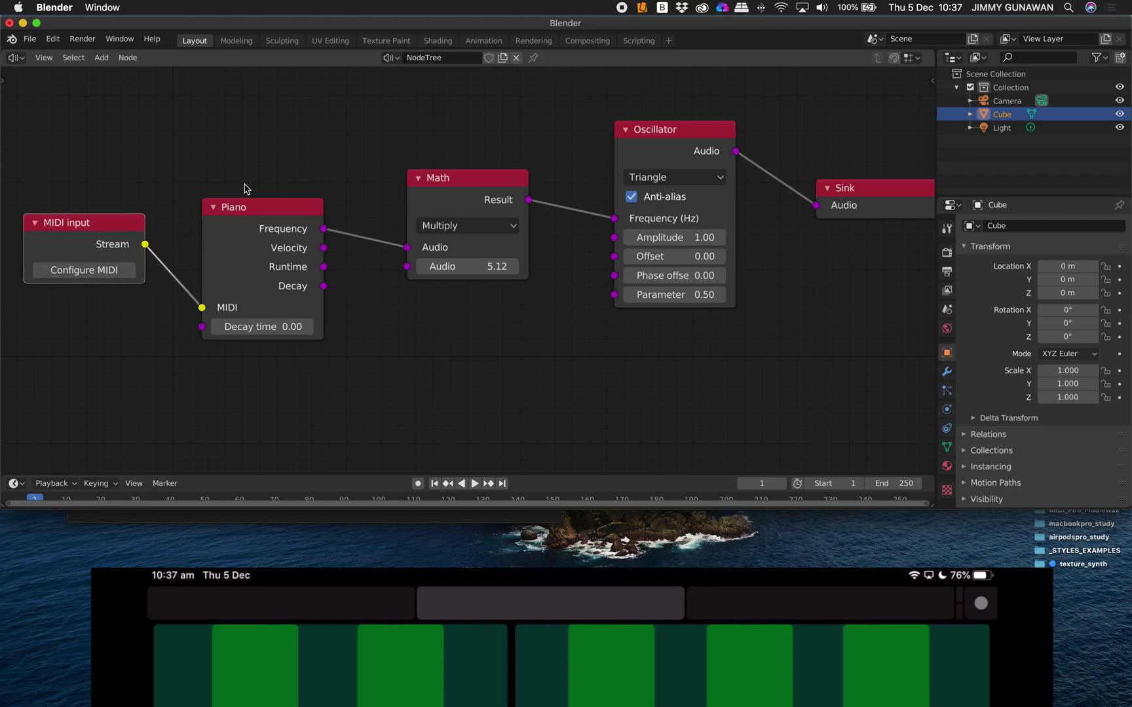
mouse_move(281, 224)
mouse_down()
mouse_move(288, 194)
mouse_move(283, 202)
mouse_up()
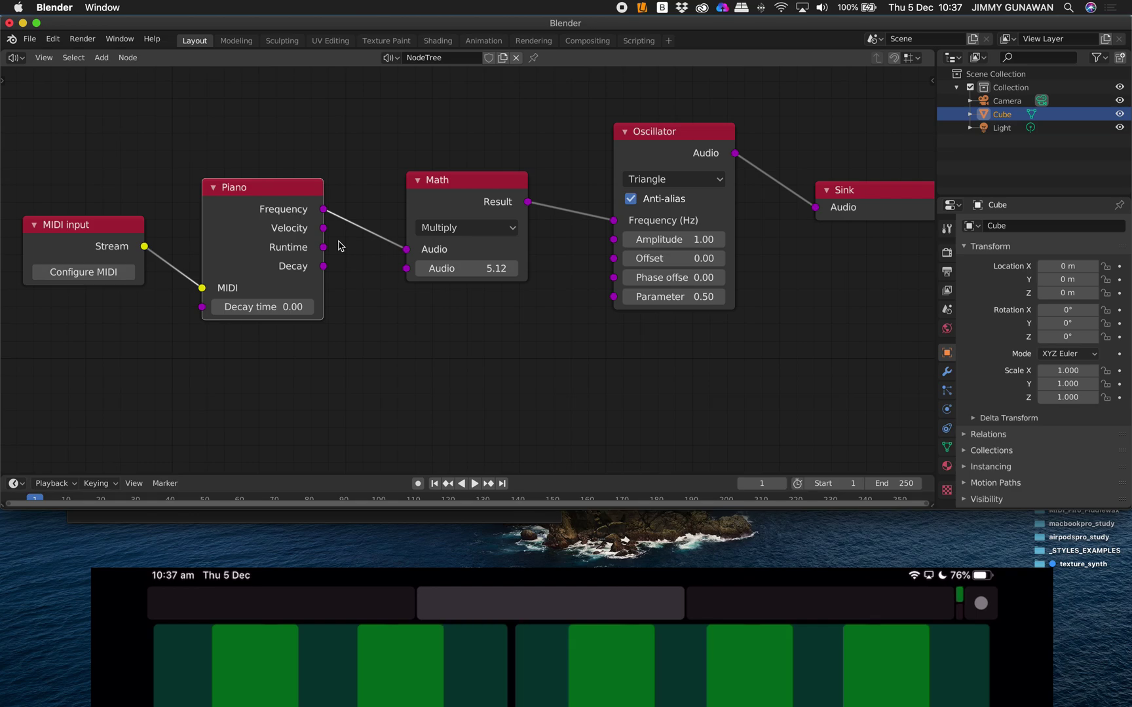
drag(300, 194, 298, 207)
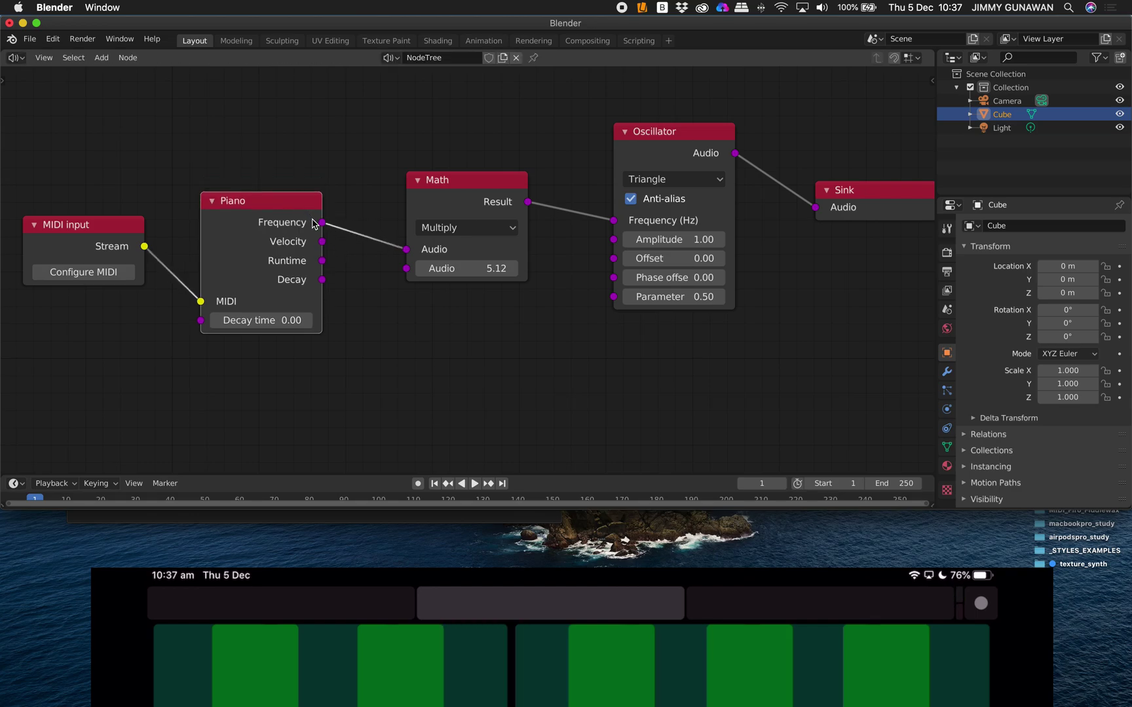
Step: Connect the Piano's Runtime output to the Math node's second Audio input and raise the system volume
drag(323, 261, 407, 270)
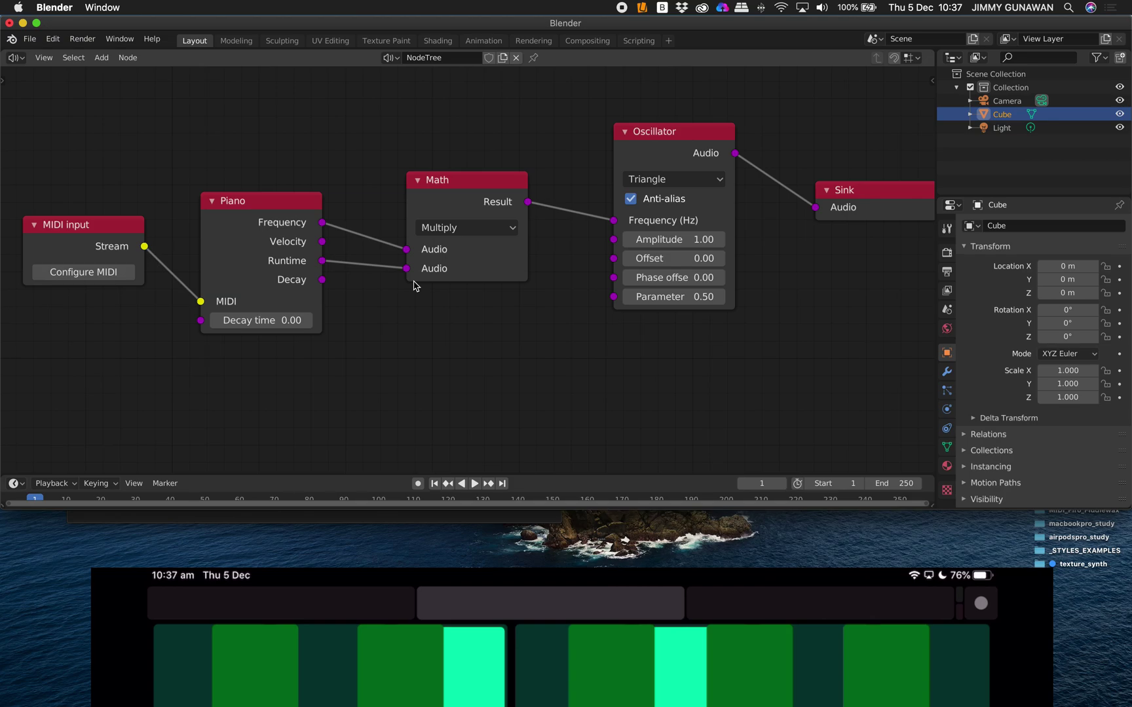
key(XF86AudioRaiseVolume)
key(XF86AudioRaiseVolume)
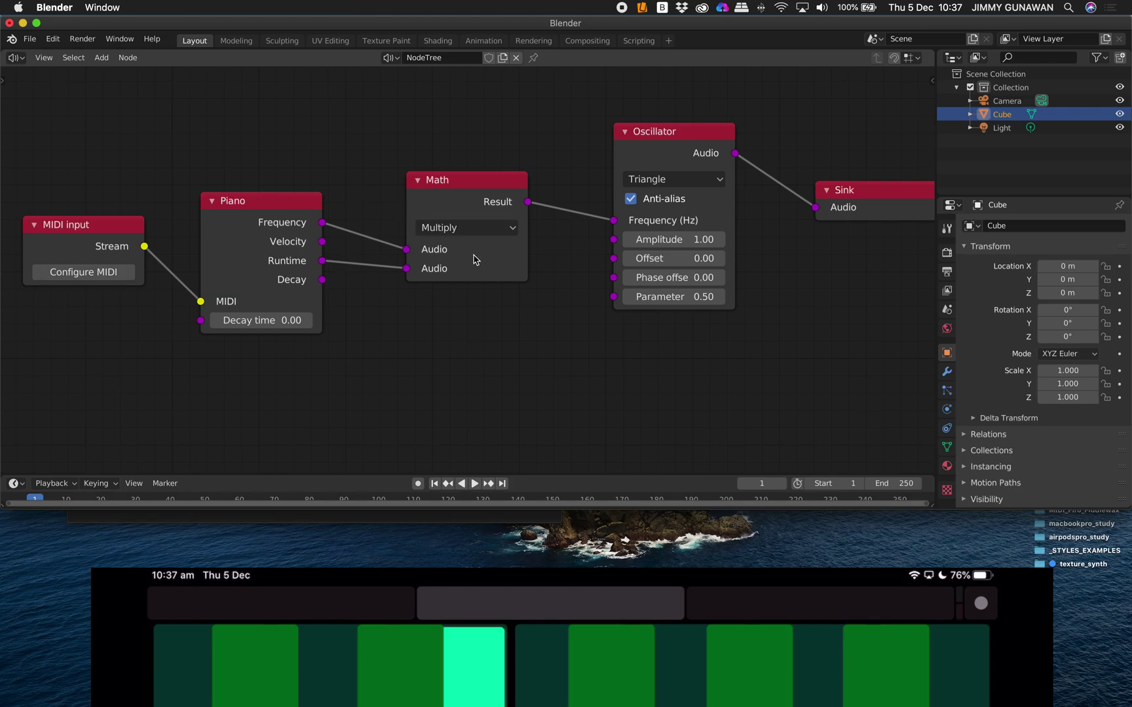
Step: Try the Square waveform on the Oscillator while playing a note, and switch it to Saw
click(670, 182)
click(671, 239)
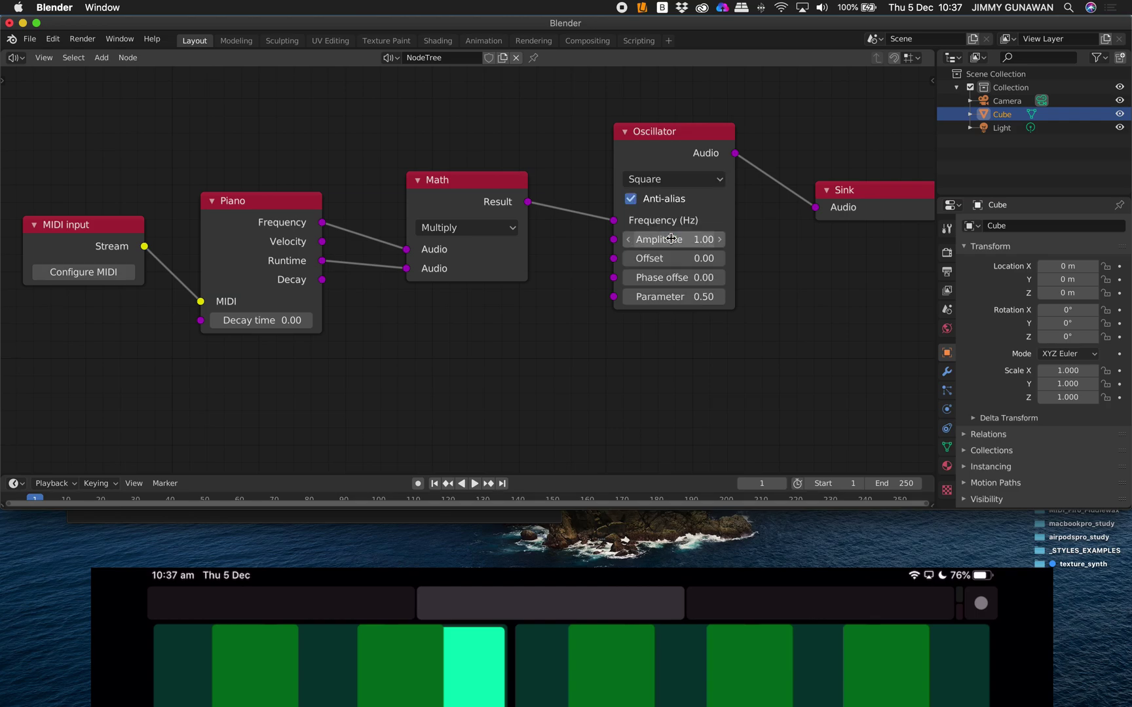
click(671, 180)
click(673, 218)
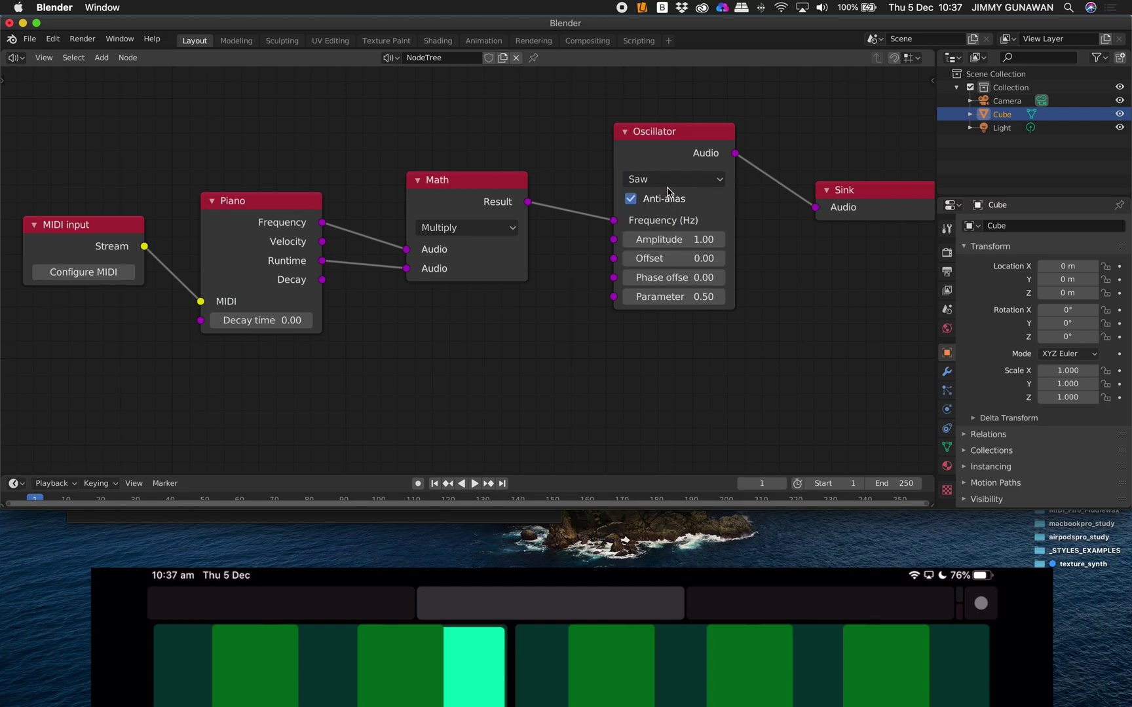
click(696, 240)
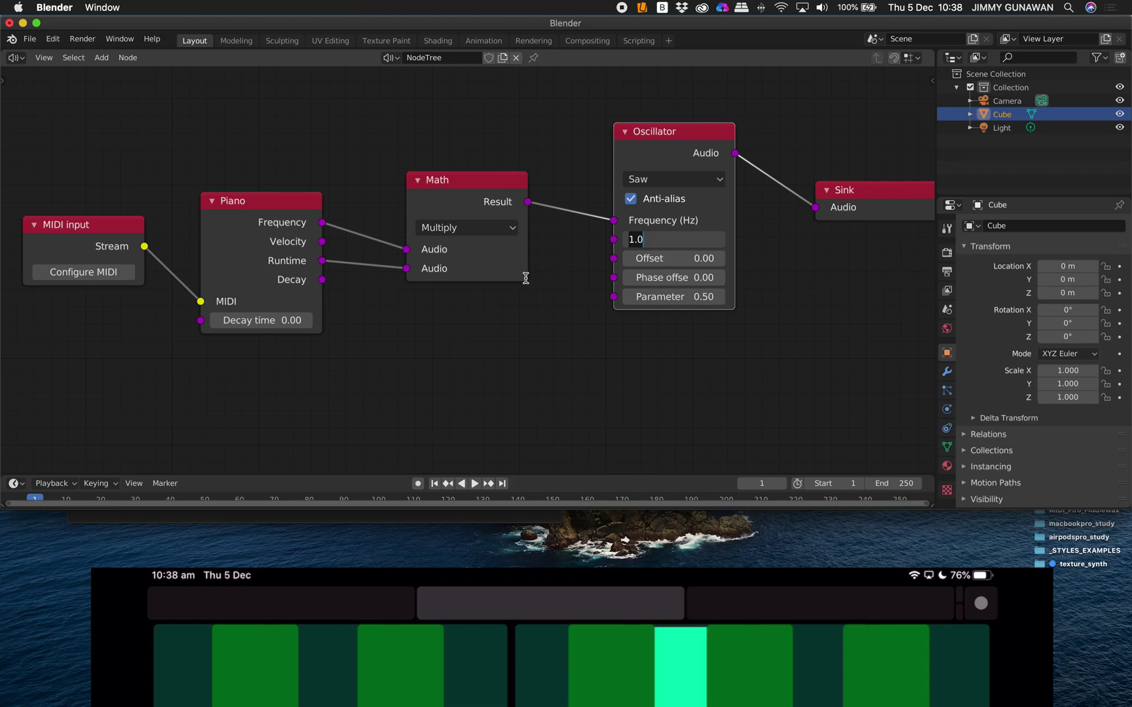
click(589, 290)
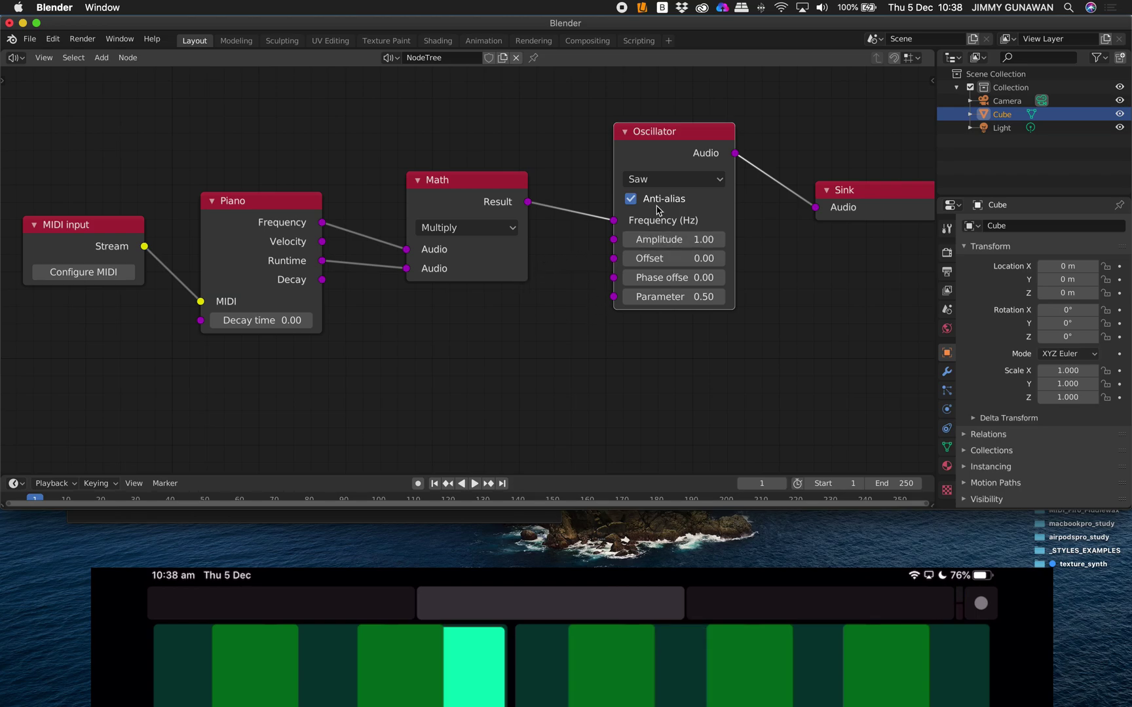
click(662, 179)
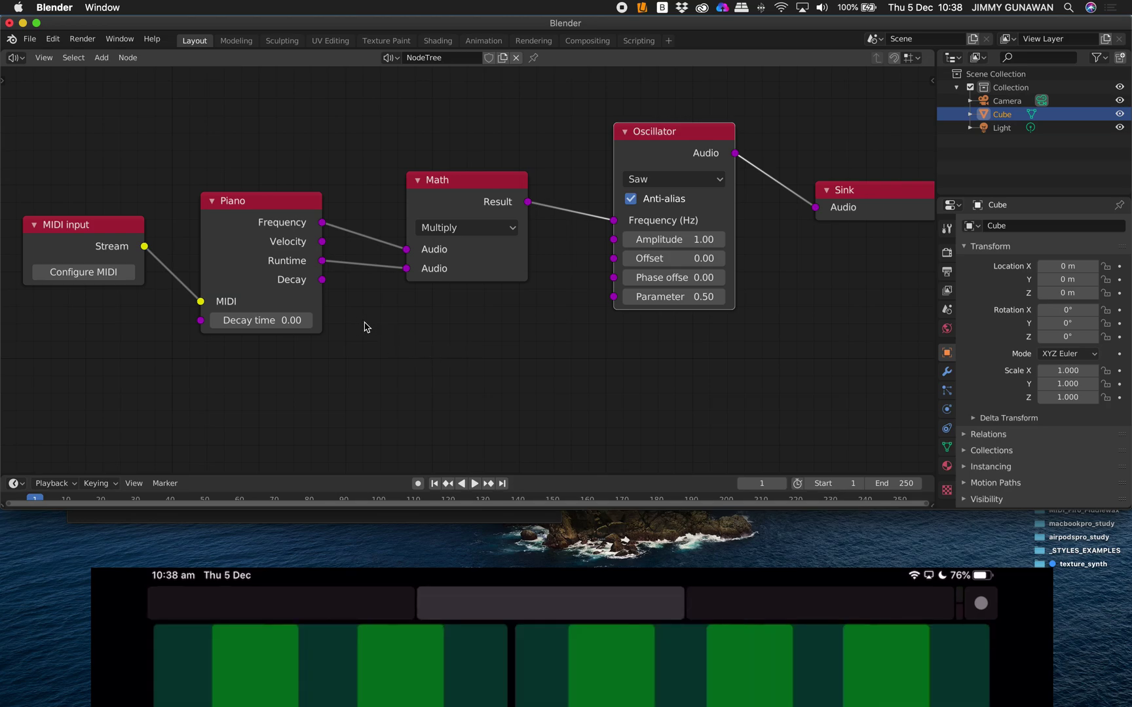
Step: Move the Math node closer to the Piano, and insert a duplicate of it between it and the Oscillator
drag(438, 200, 404, 185)
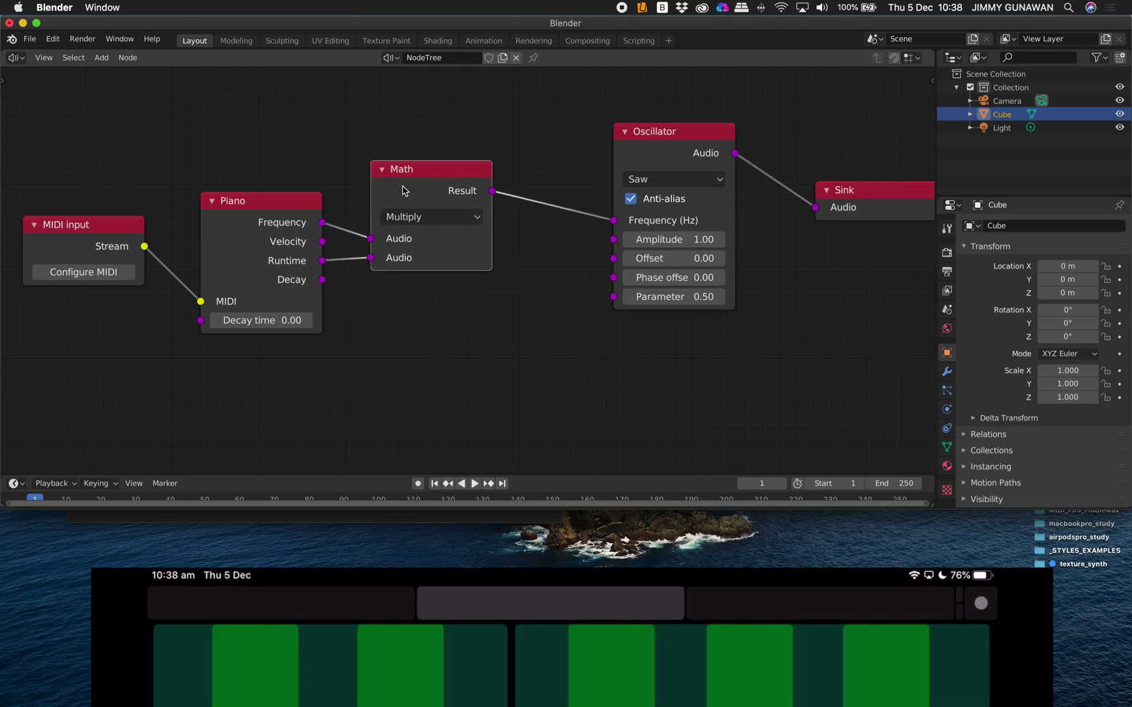
key(shift+d)
click(573, 212)
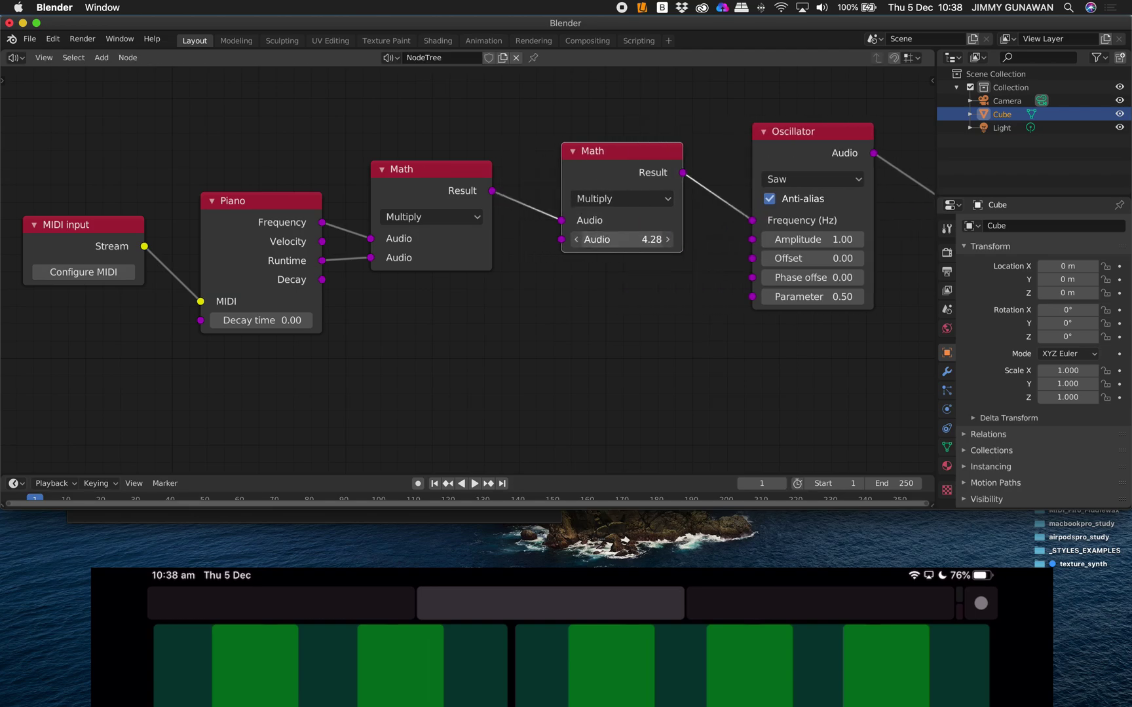
Step: Try multipliers of 4.28 and 5.36 in the duplicated Math node while playing notes
click(622, 239)
text(4.28)
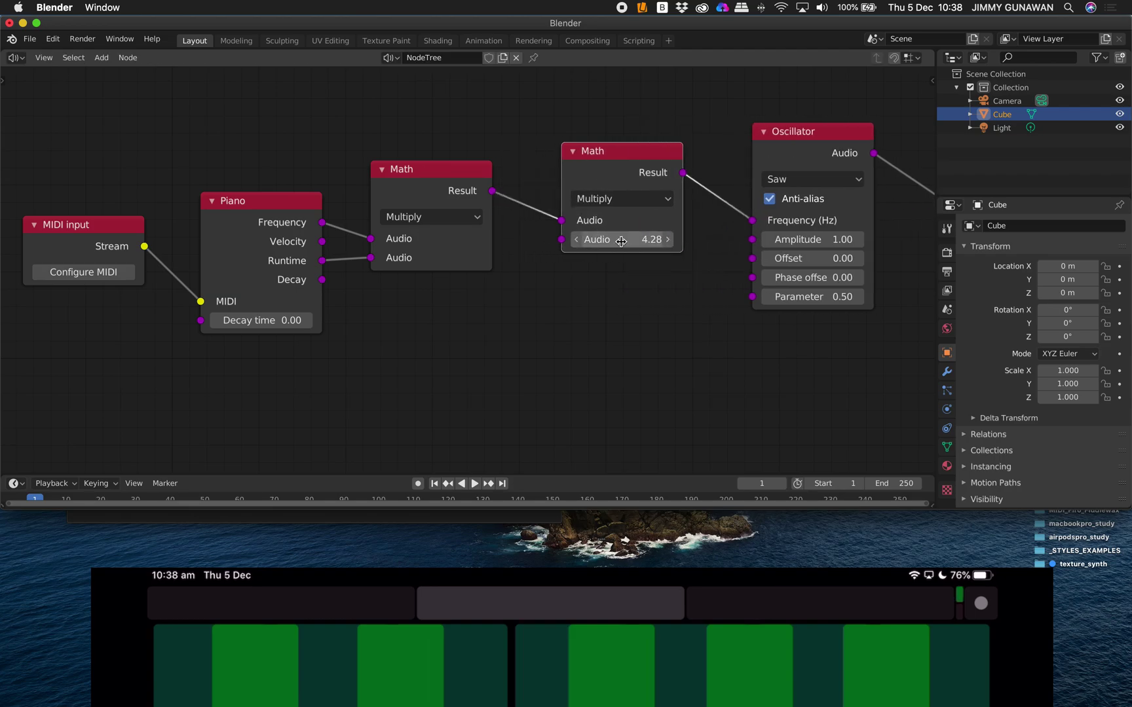
key(Return)
click(622, 239)
text(6.86)
key(Return)
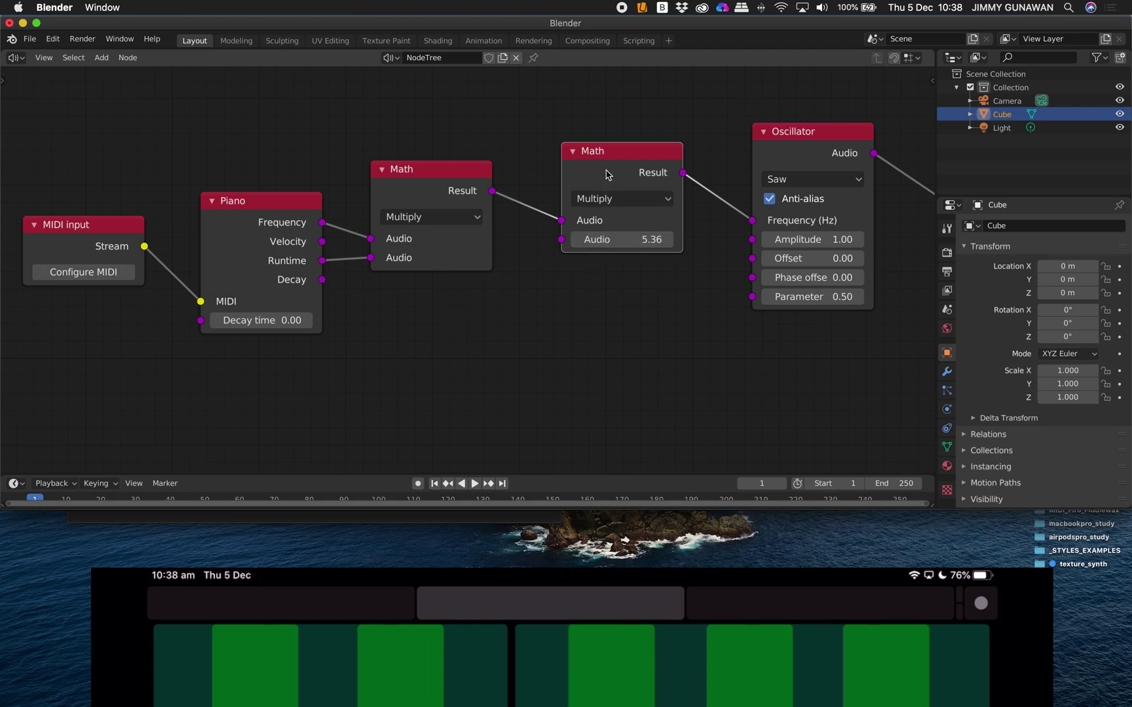
Step: Insert another duplicate of the Math node before the Oscillator and change the middle Math node's operation to Add
key(shift+d)
click(799, 169)
click(620, 198)
click(603, 217)
Step: Set the Add node's value to 0.14 and the last Multiply node's value to 2.12
middle_drag(641, 259, 499, 258)
mouse_move(482, 236)
mouse_down()
mouse_move(471, 236)
mouse_move(511, 236)
mouse_move(478, 236)
mouse_up()
drag(671, 232, 650, 247)
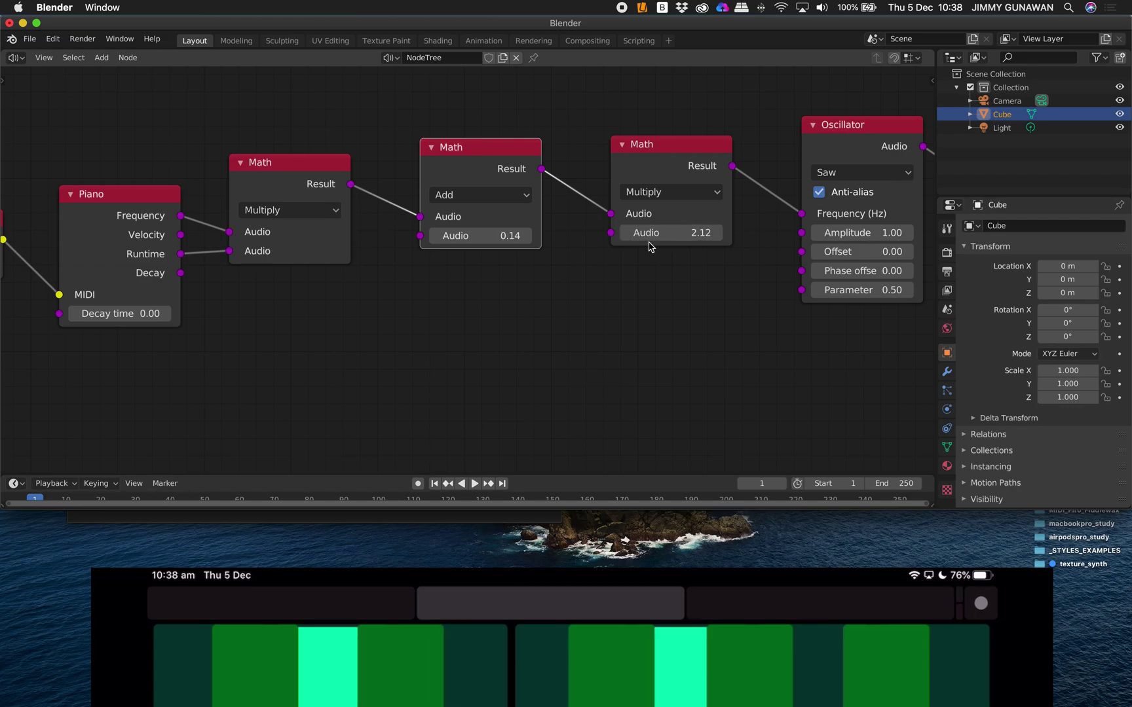
Step: Try the Sine, Square and Triangle waveforms on the Oscillator while holding a note, and return it to Saw
click(851, 172)
click(845, 189)
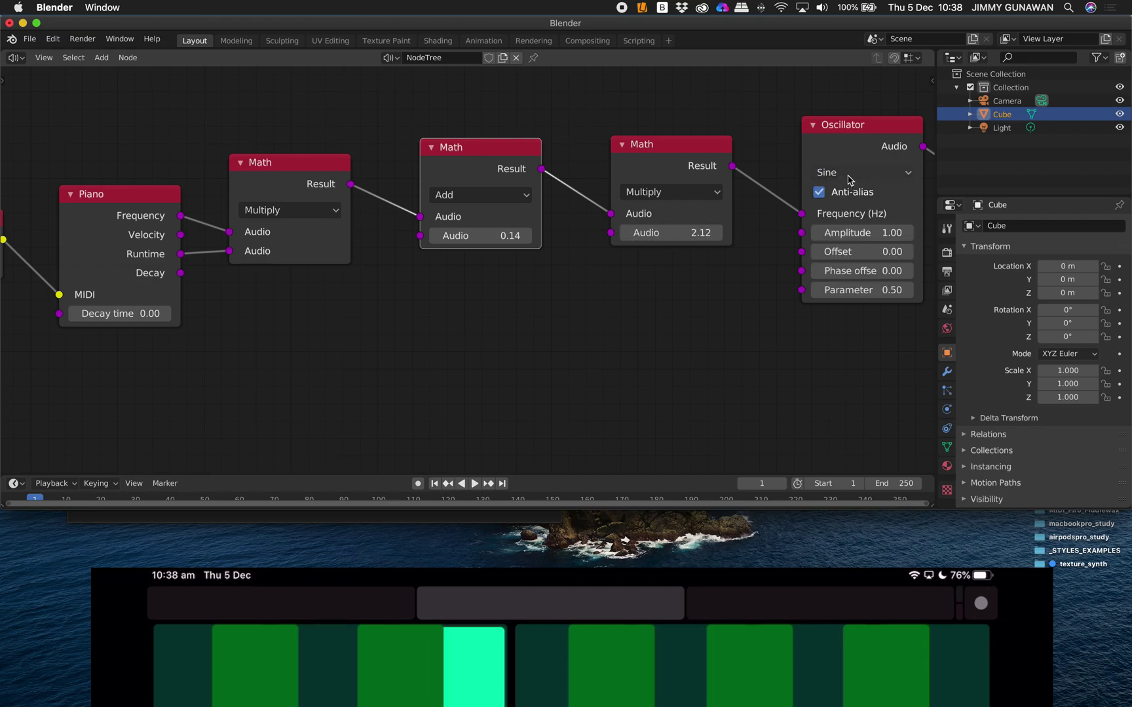
click(848, 175)
click(852, 230)
click(855, 173)
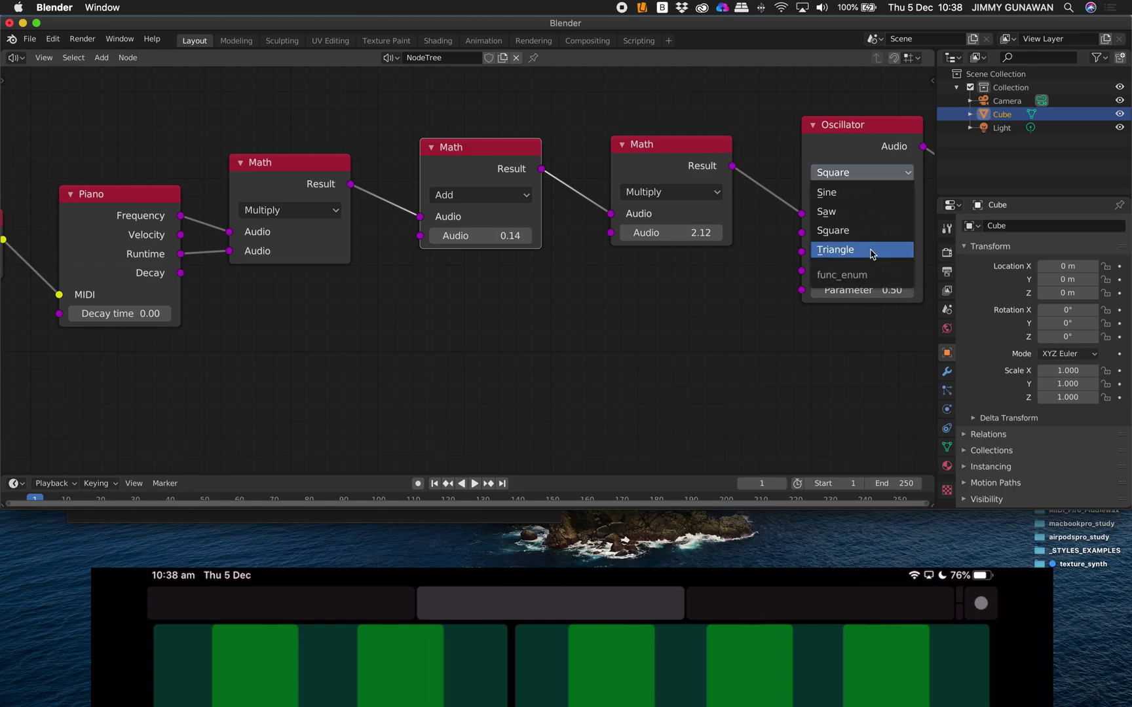
click(871, 253)
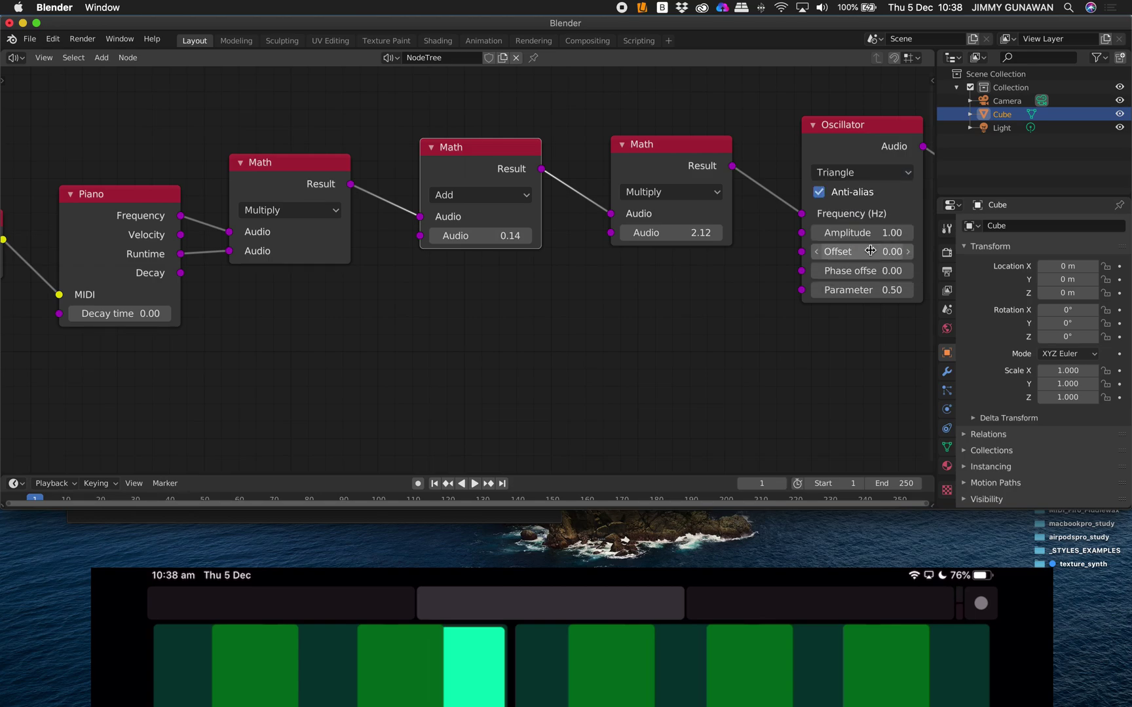
click(859, 174)
click(863, 208)
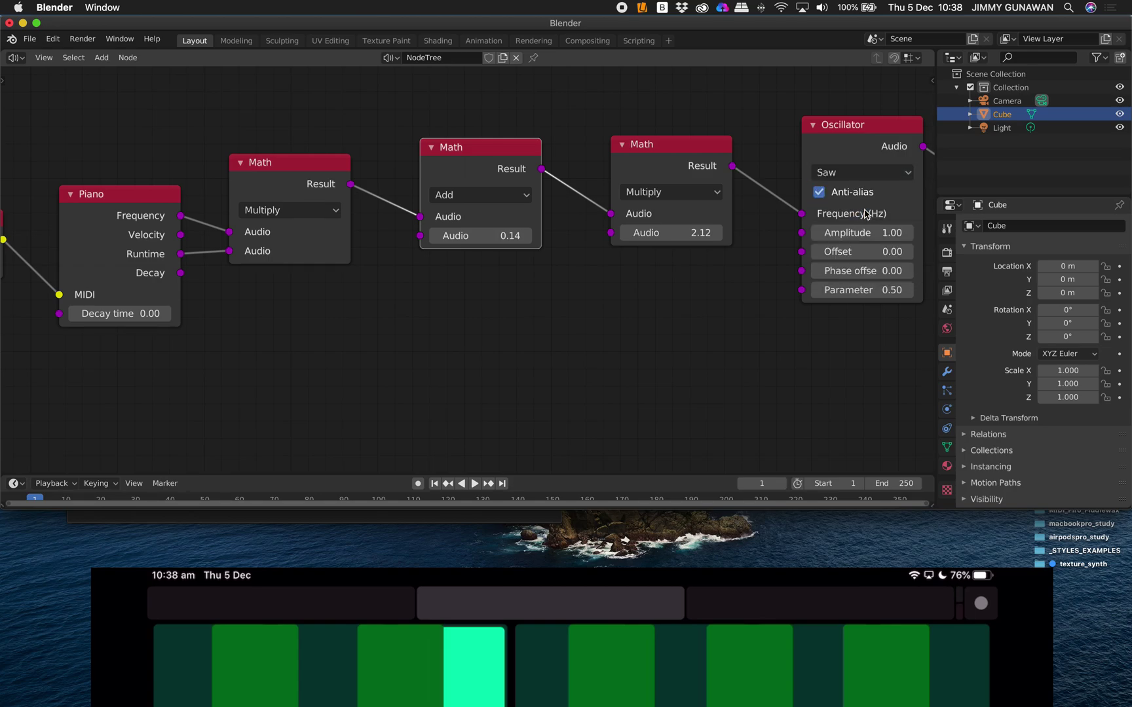
Step: Set the last Multiply node's value to 2.06 and move the Sink node closer to the Oscillator
drag(714, 238, 730, 238)
scroll(689, 235, down, 4)
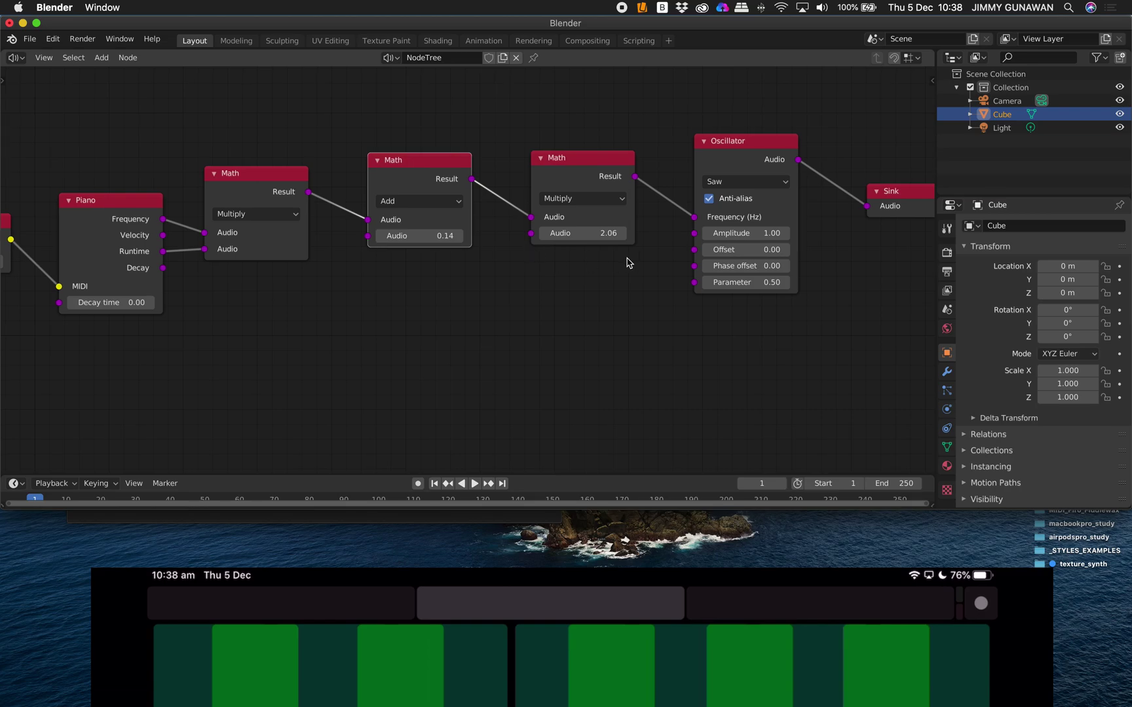
scroll(631, 262, right, 2)
drag(871, 185, 834, 169)
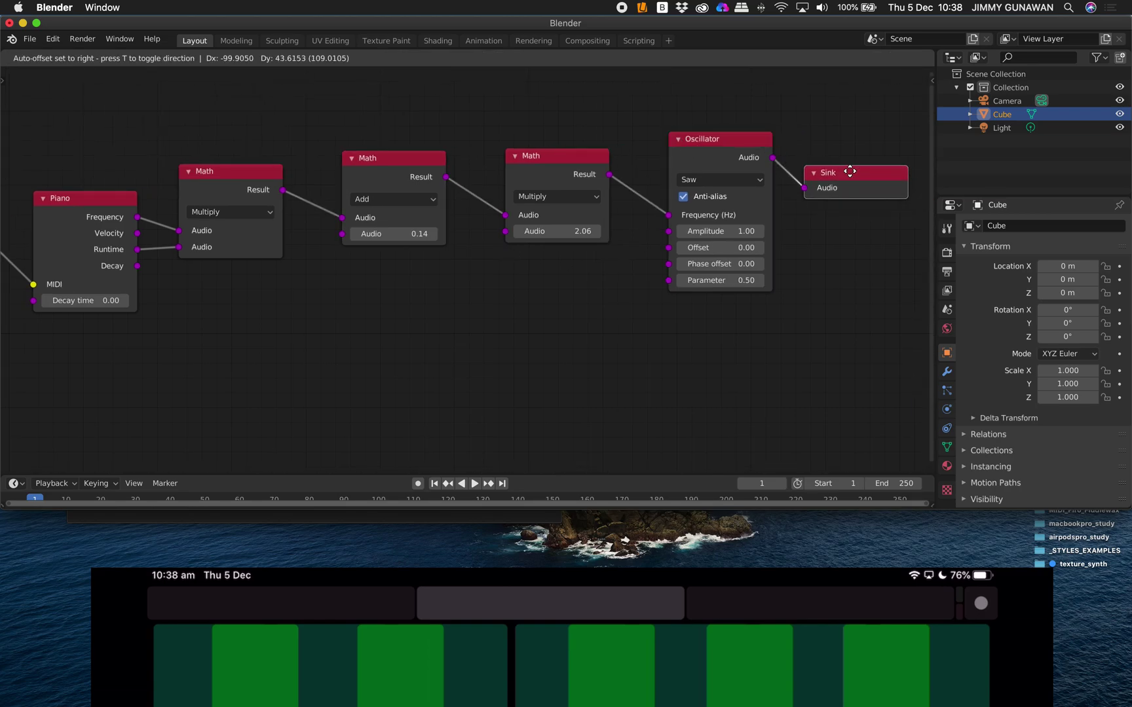
scroll(753, 235, down, 1)
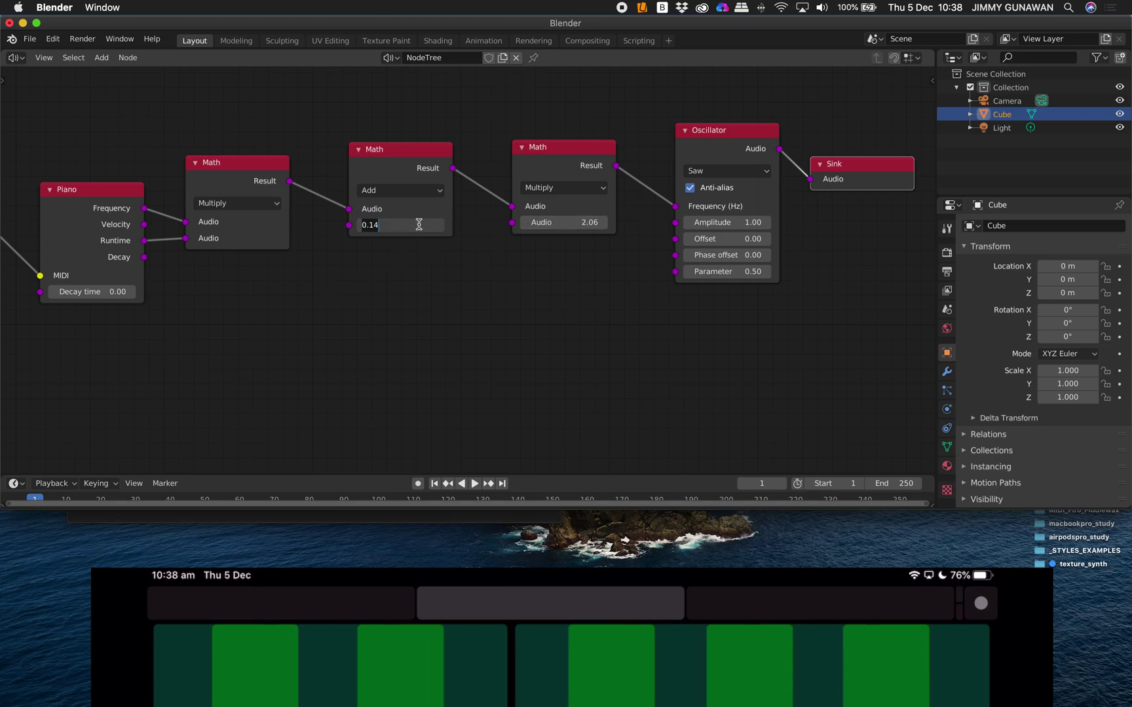
Step: Bypass and delete the middle Add node, linking the first Multiply node straight into the second, and move the second one closer
scroll(354, 203, left, 3)
drag(321, 180, 544, 205)
drag(461, 159, 458, 154)
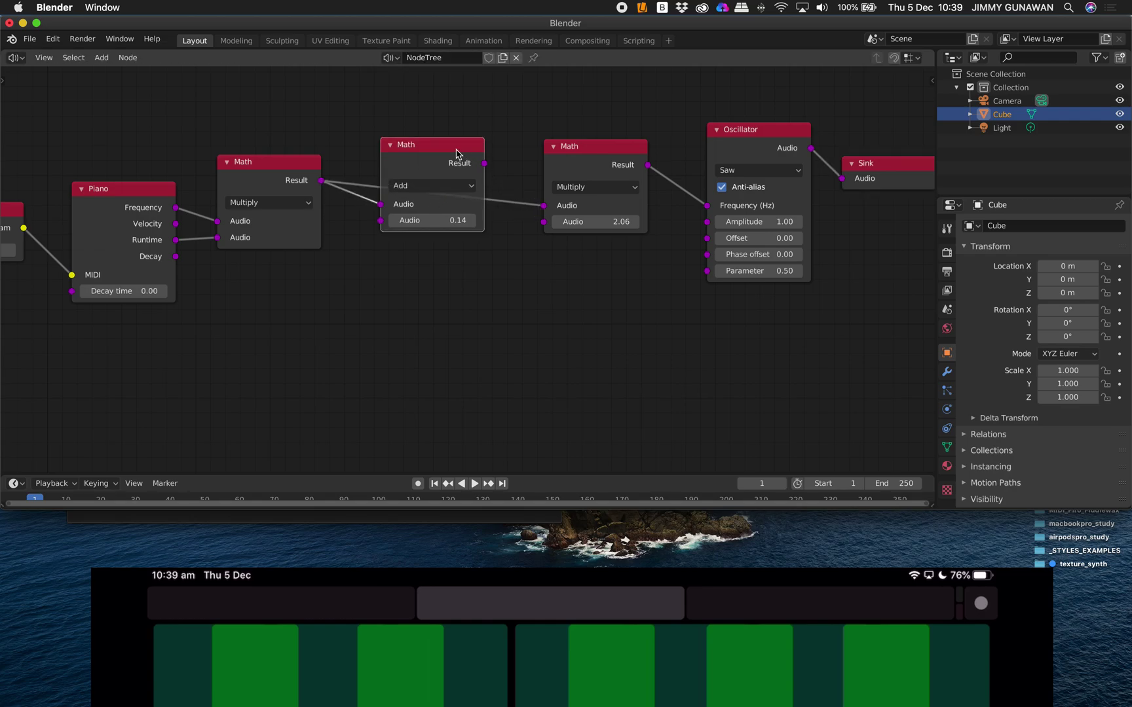
key(x)
drag(612, 164, 522, 159)
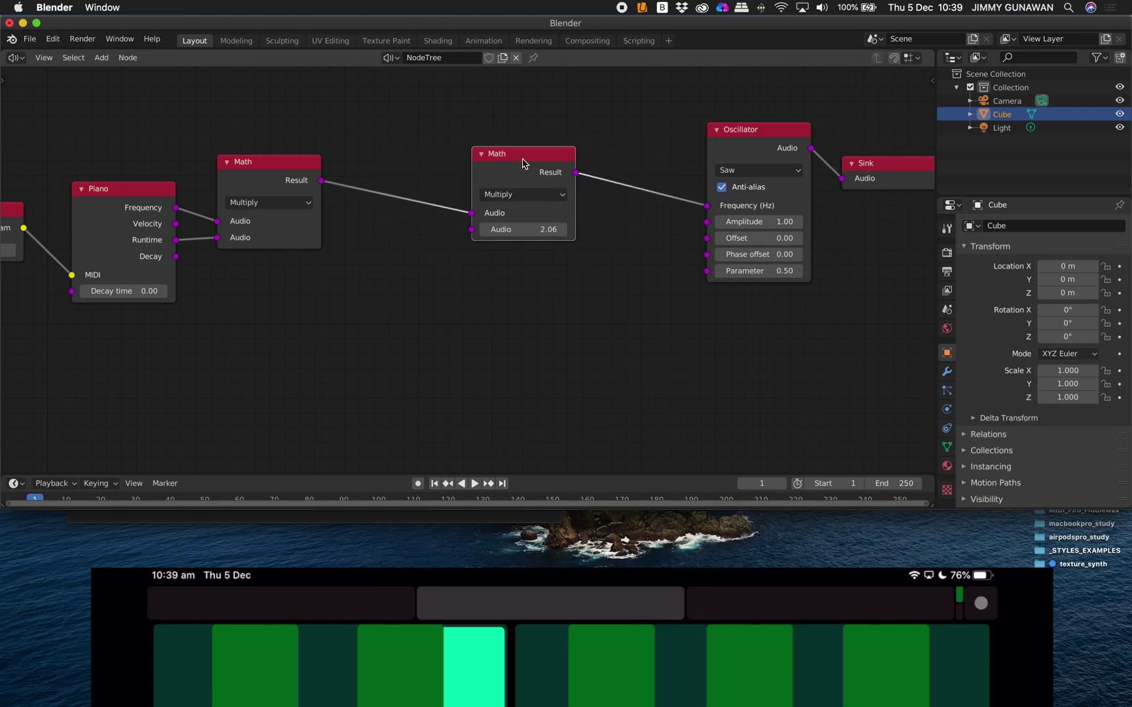
Step: Connect the Piano's Decay output to the first Math node's second input in place of Runtime, with a decay time of 0.24
scroll(320, 278, left, 5)
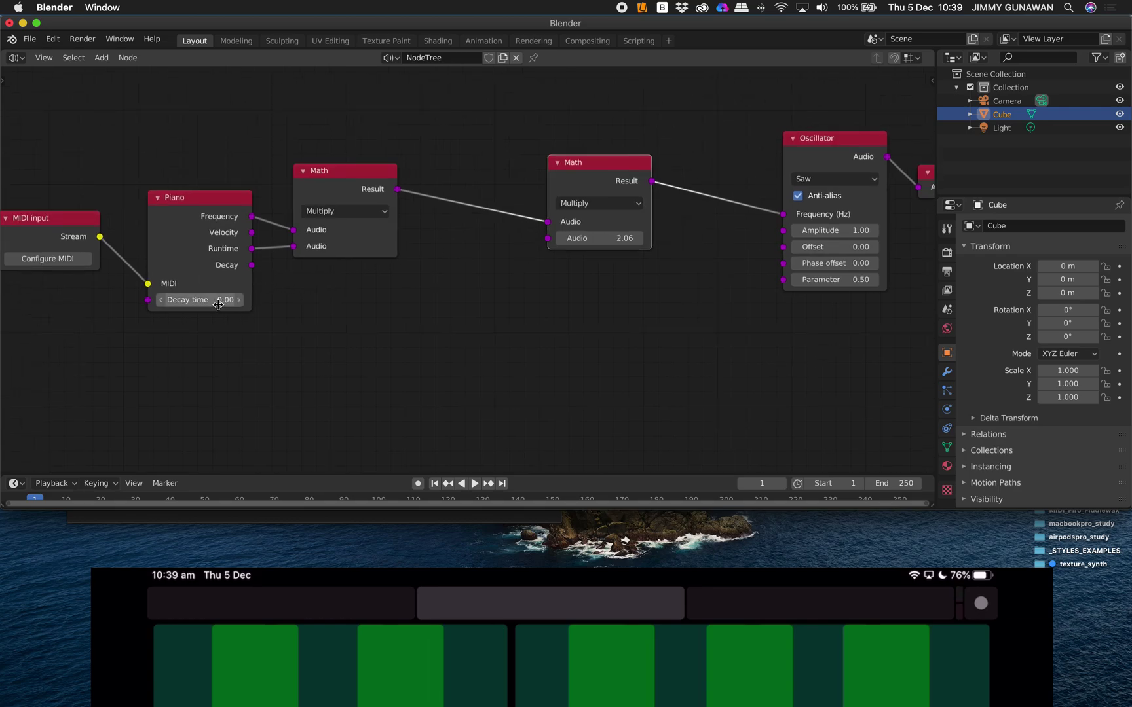
scroll(293, 282, up, 4)
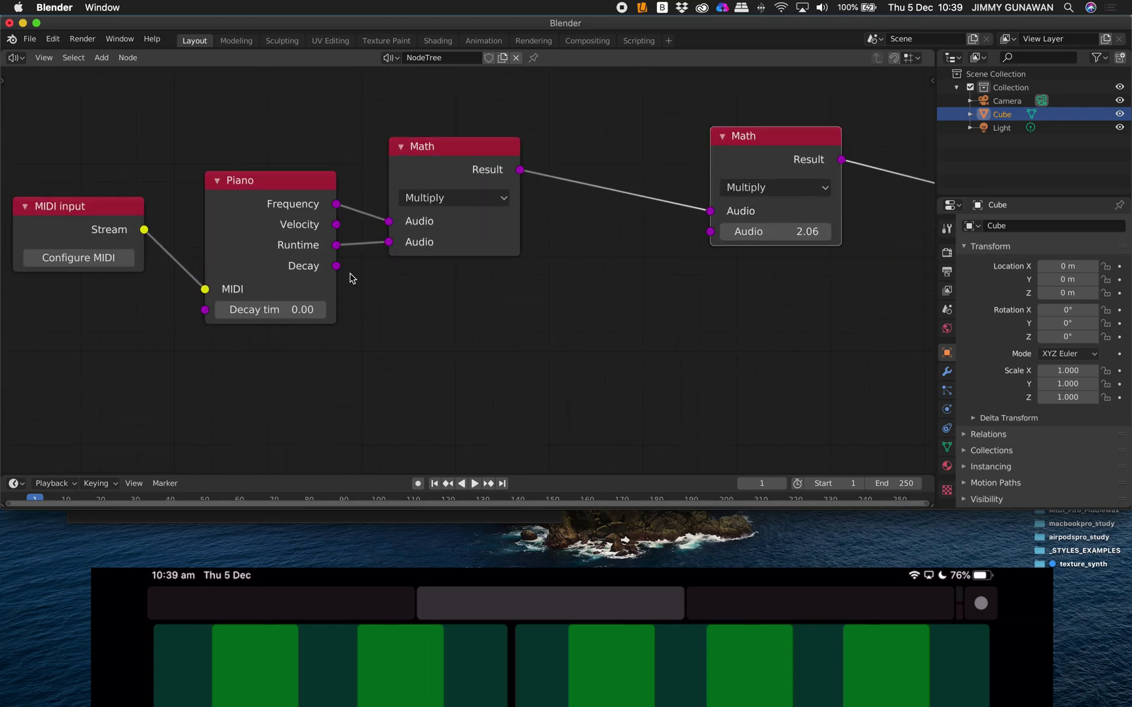
drag(327, 266, 382, 240)
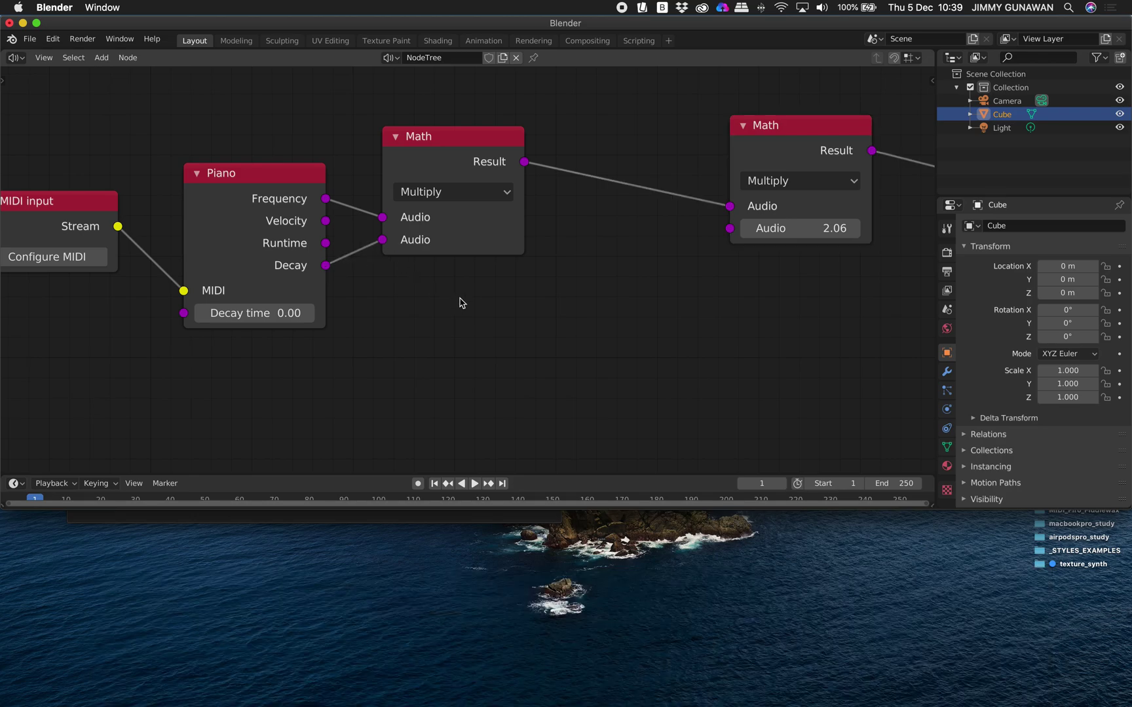
scroll(452, 304, right, 2)
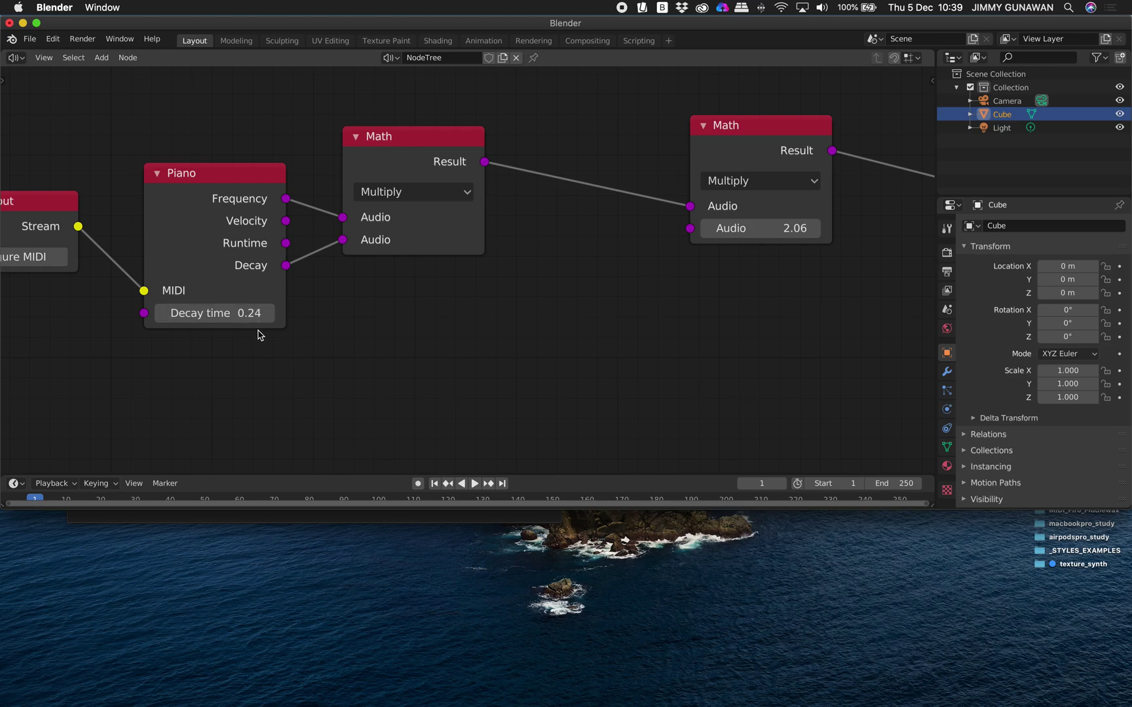
Step: Set the second Multiply node's value to 5.90 and the Piano's decay time to 1.00
mouse_move(779, 228)
mouse_down()
mouse_move(805, 228)
mouse_move(782, 237)
mouse_up()
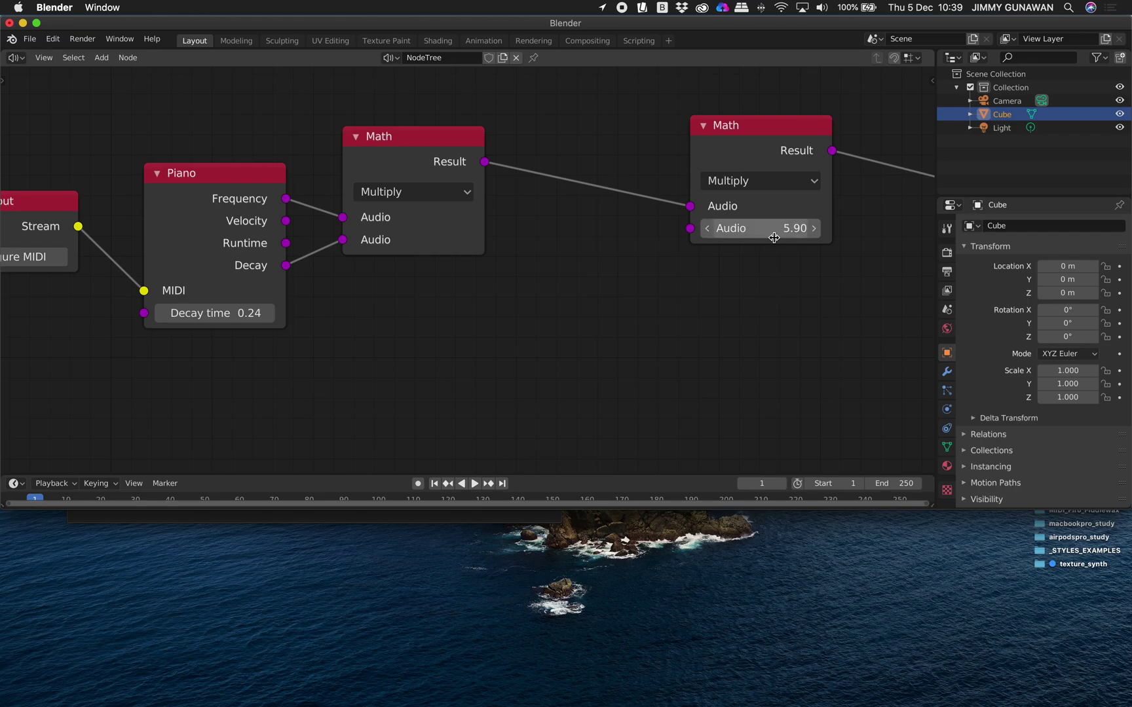
scroll(686, 291, right, 5)
scroll(648, 301, down, 2)
scroll(649, 301, down, 1)
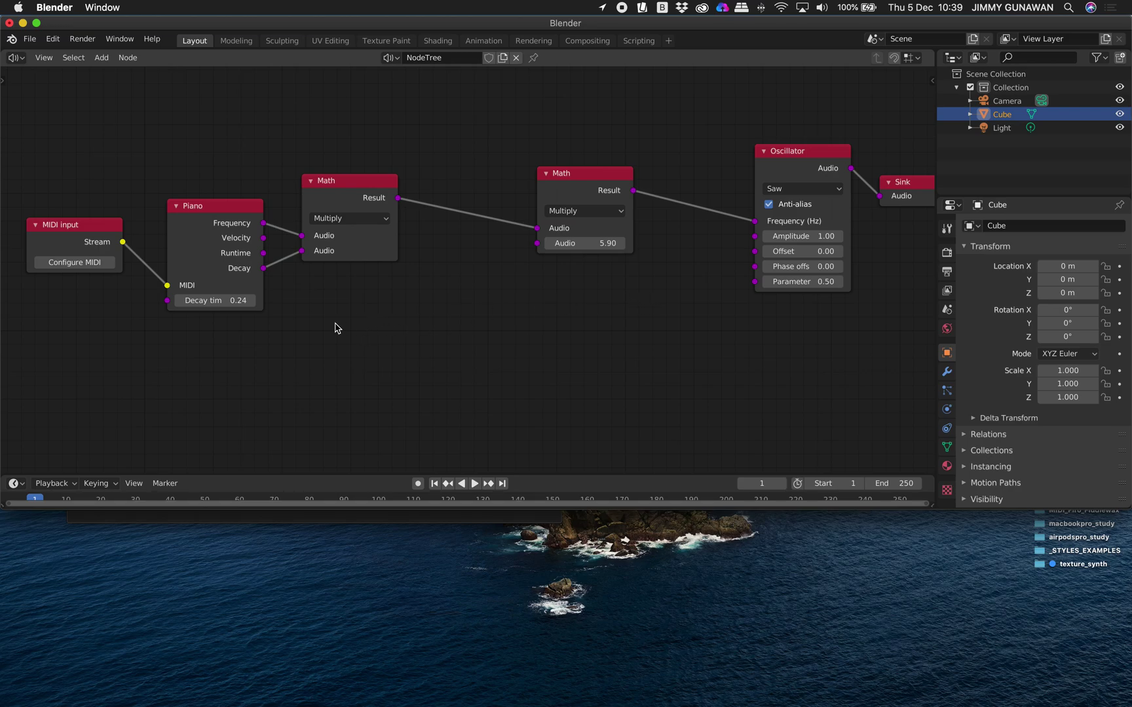
click(235, 301)
text(1)
key(Return)
Step: Tidy the node chain by repositioning the Piano and Math nodes and bringing the Oscillator and Sink closer behind them
drag(232, 205, 236, 222)
drag(369, 188, 374, 202)
drag(592, 173, 512, 186)
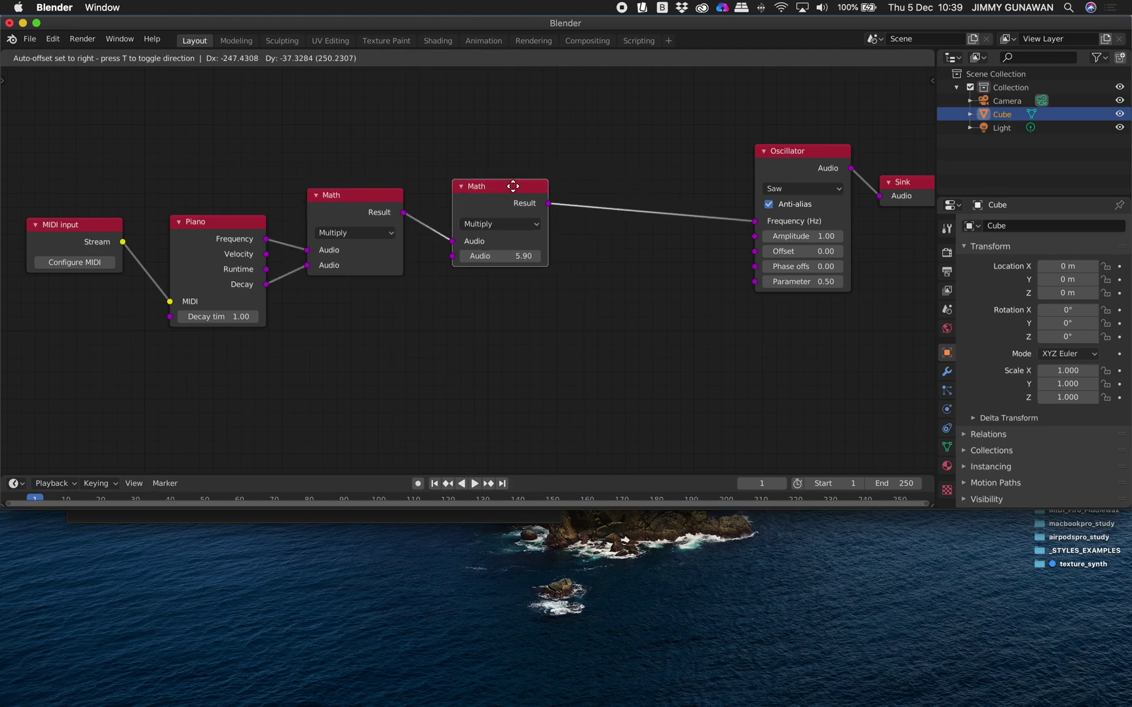
scroll(513, 186, right, 5)
drag(698, 158, 530, 153)
drag(814, 184, 675, 196)
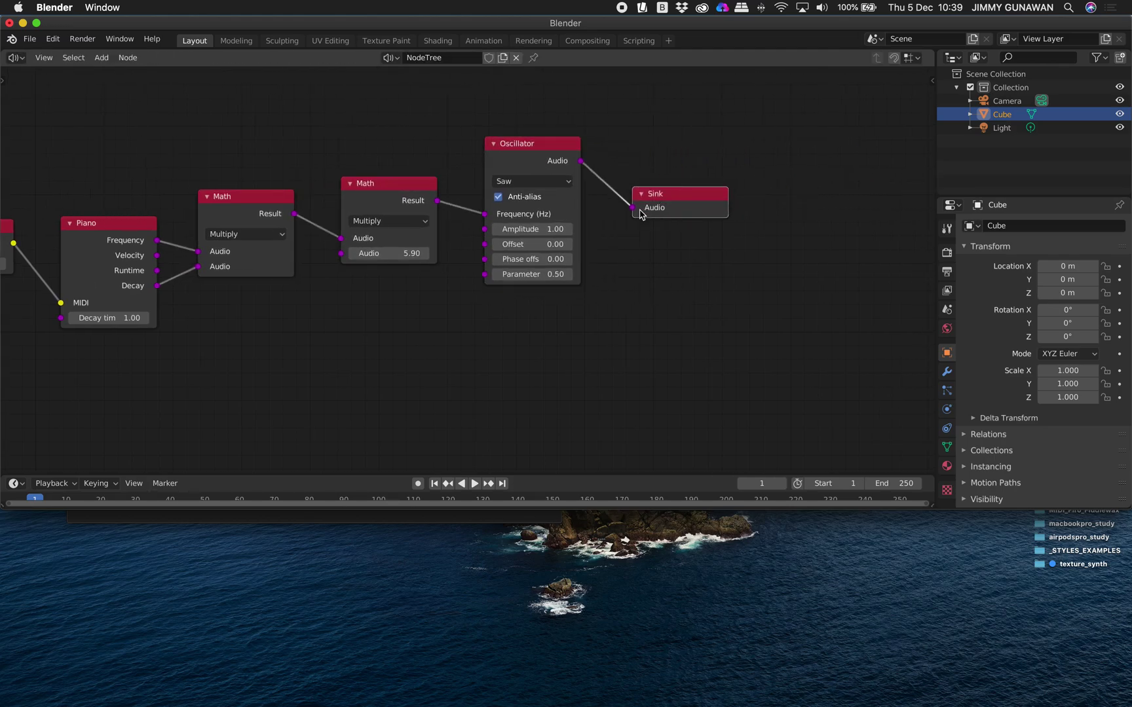
scroll(639, 214, left, 6)
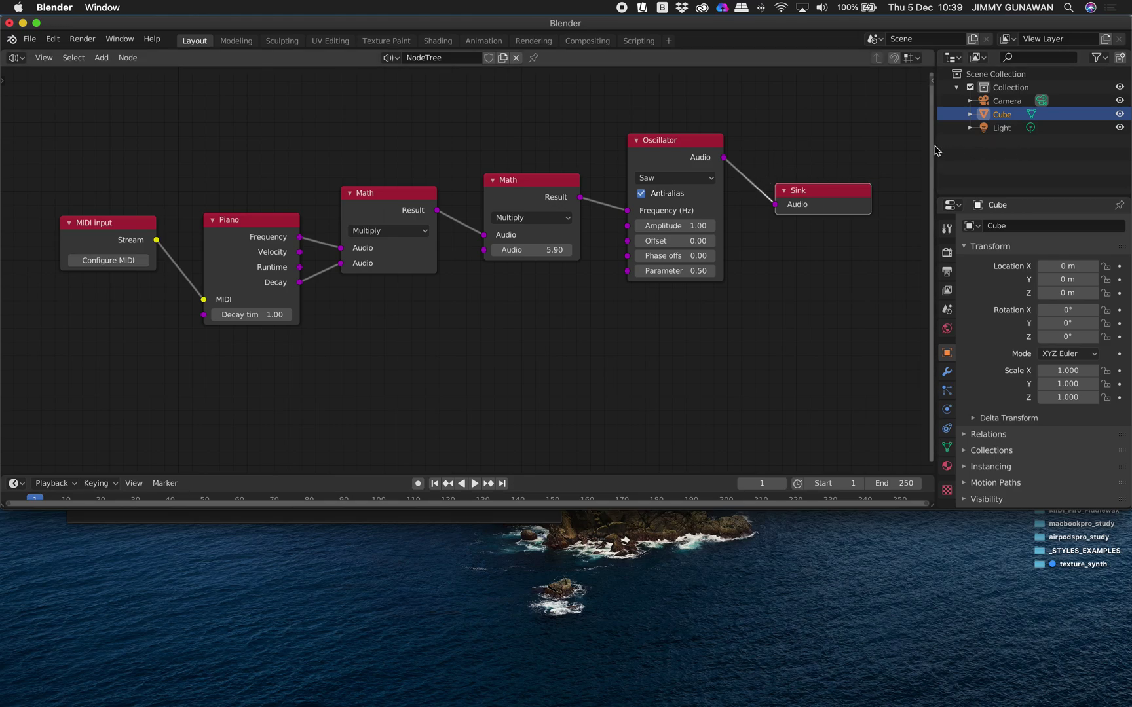
drag(938, 150, 922, 150)
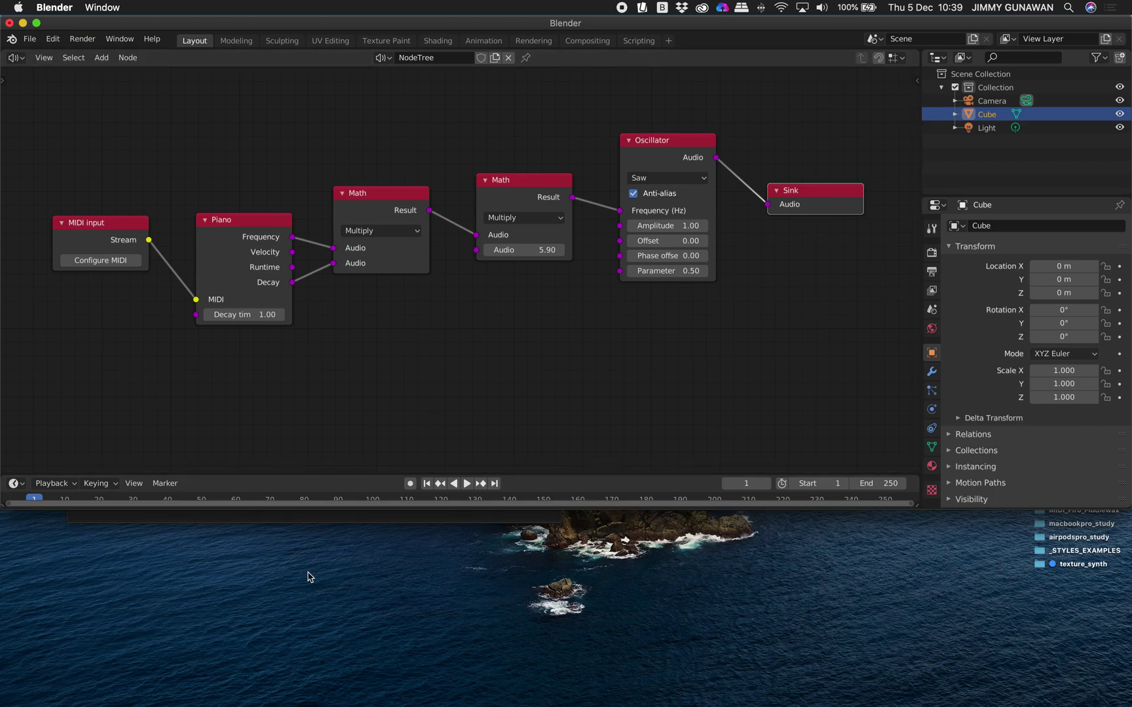
Step: Switch to Reflector 3, check its list of connected devices for the iPad mirror, and return to Blender
mouse_move(2, 663)
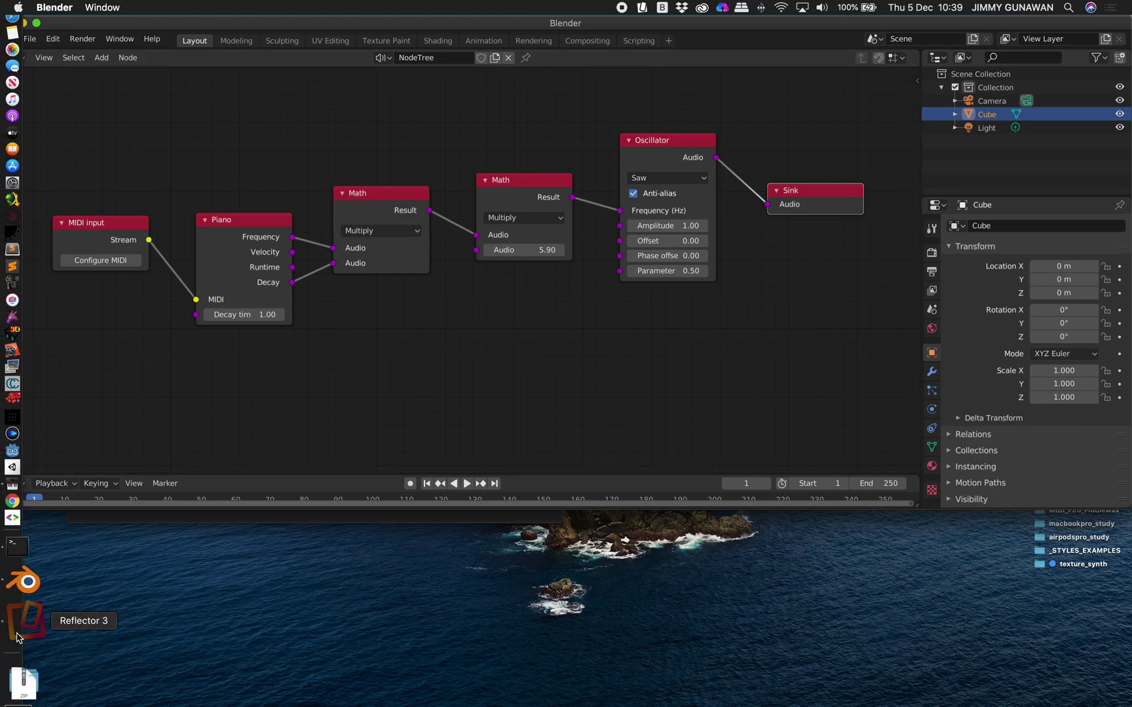
click(25, 635)
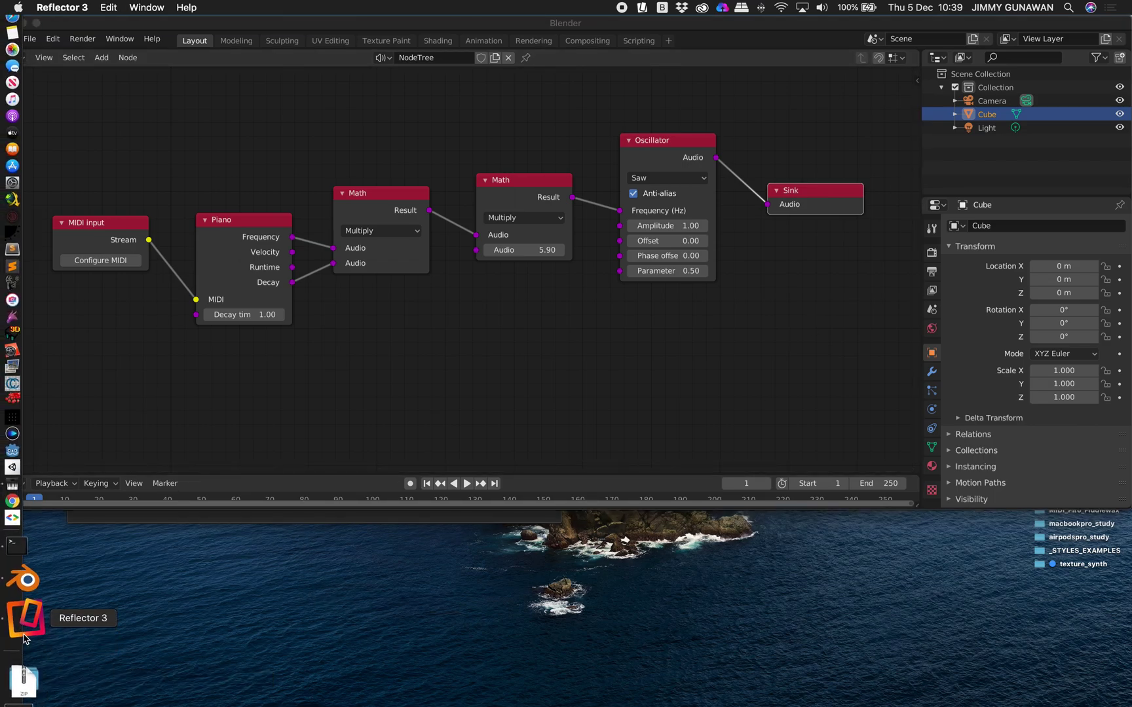
click(253, 520)
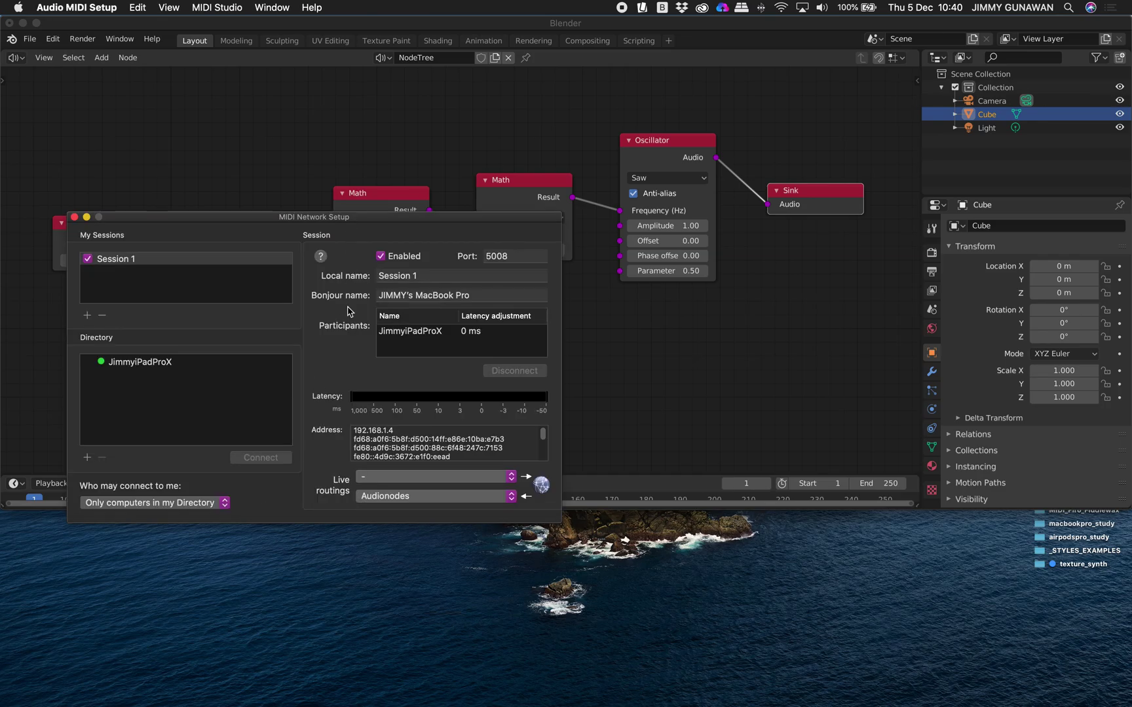
key(ctrl+Up)
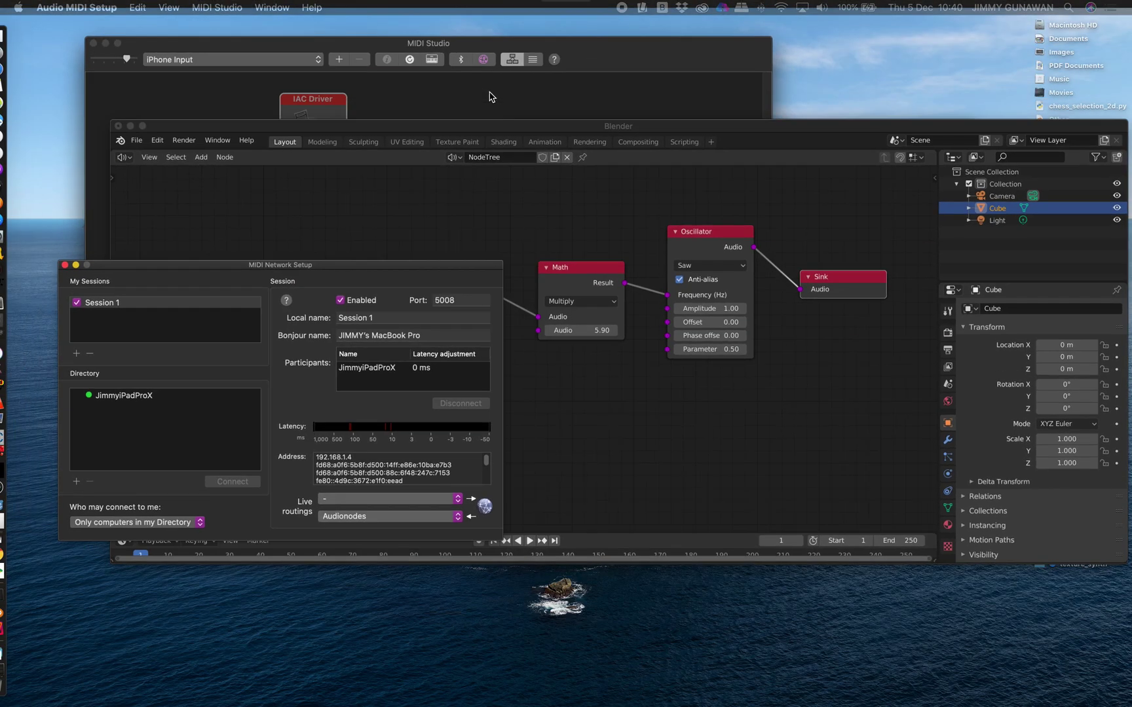
click(730, 128)
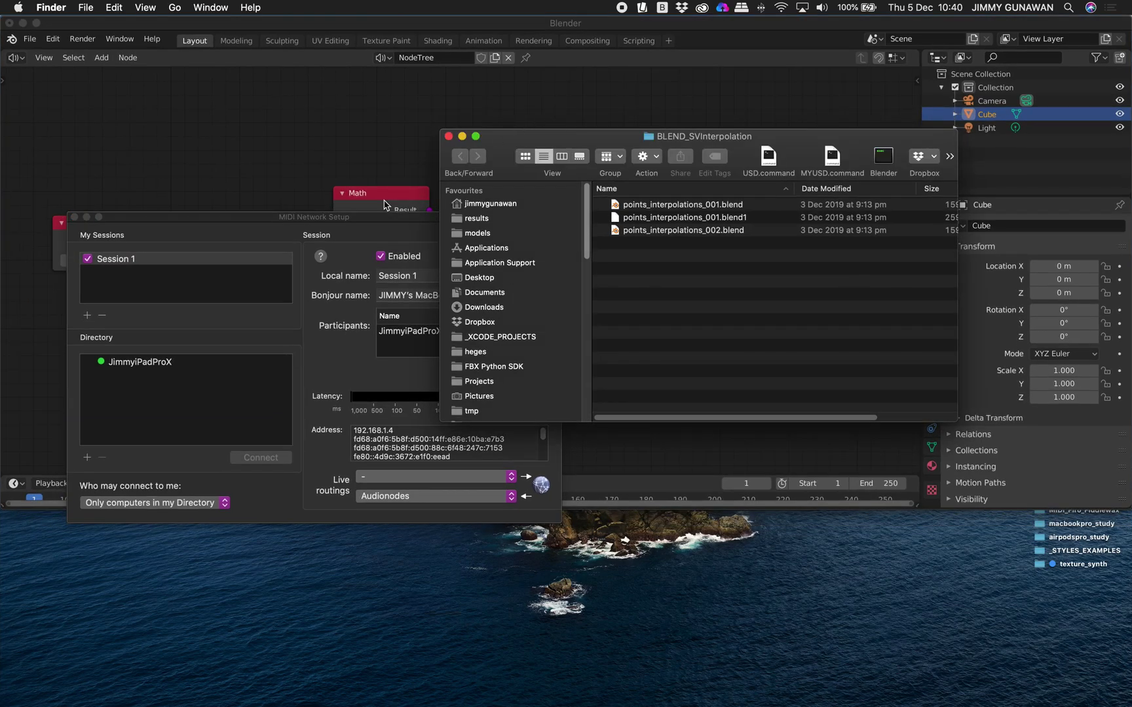
click(640, 8)
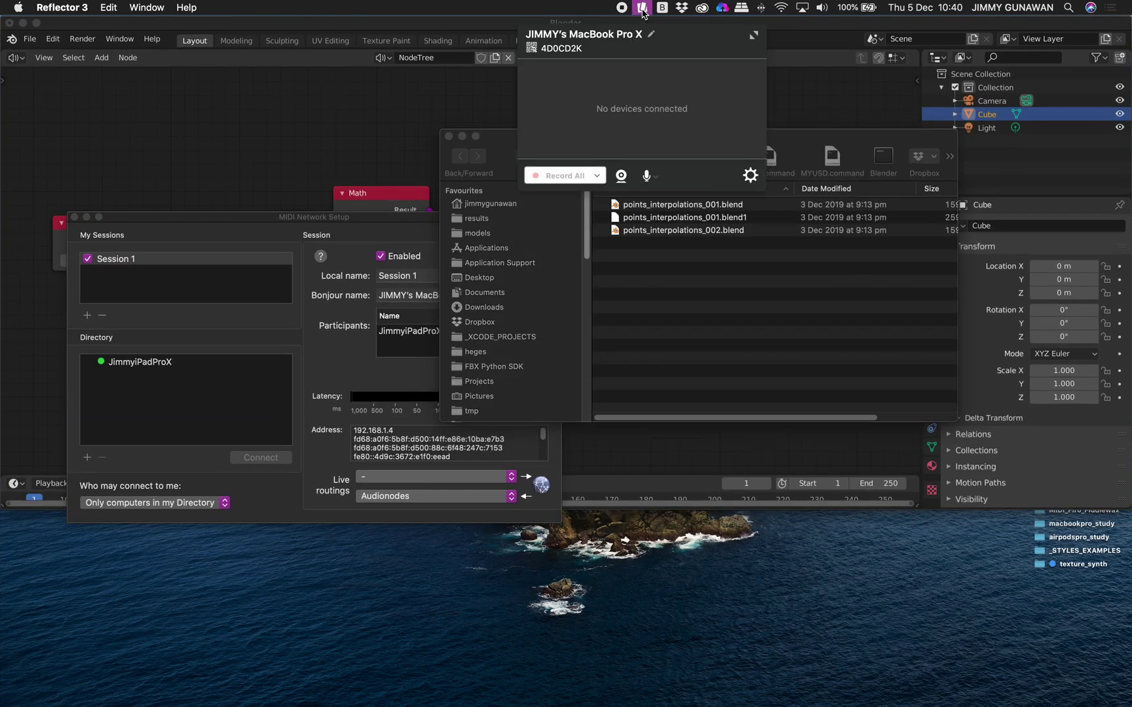
click(642, 8)
click(645, 23)
click(642, 8)
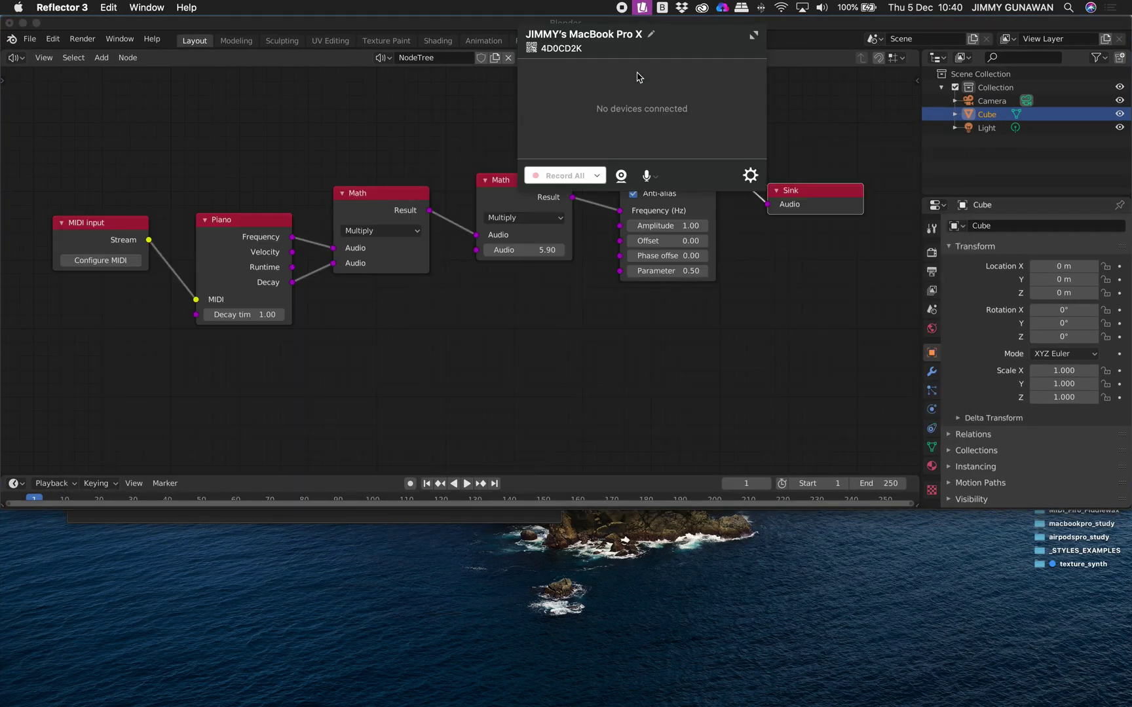
click(444, 91)
Step: Enlarge the Blender window to full screen and centre the node chain in the editor
drag(902, 510, 916, 704)
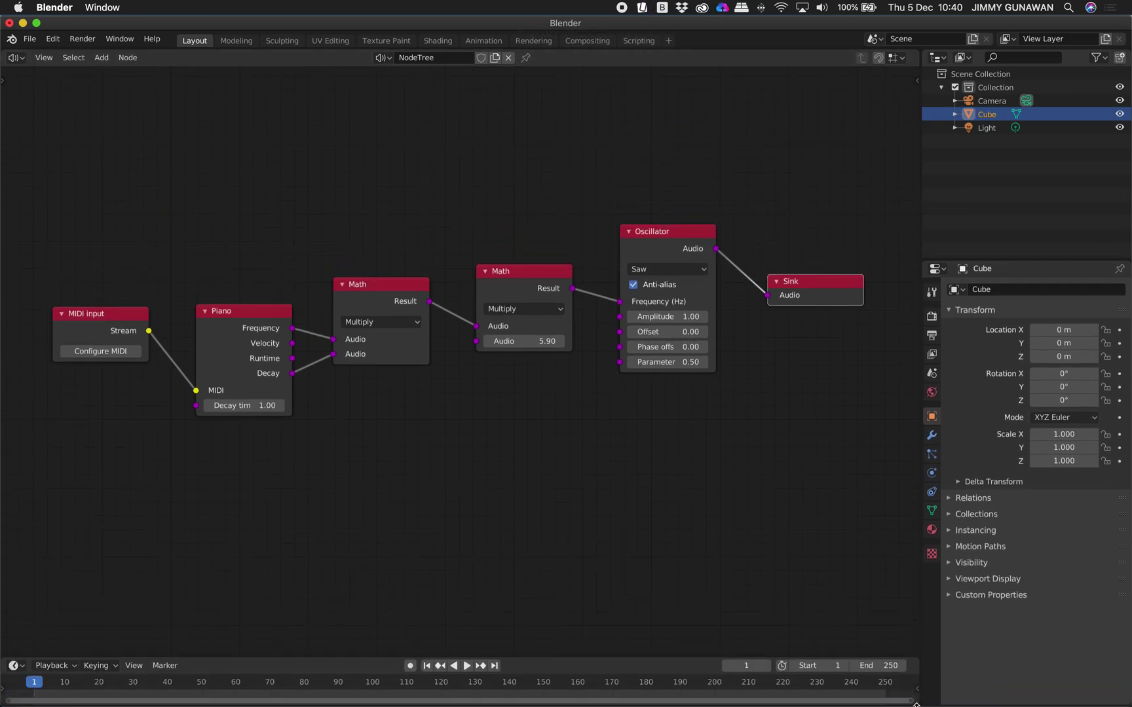
click(36, 22)
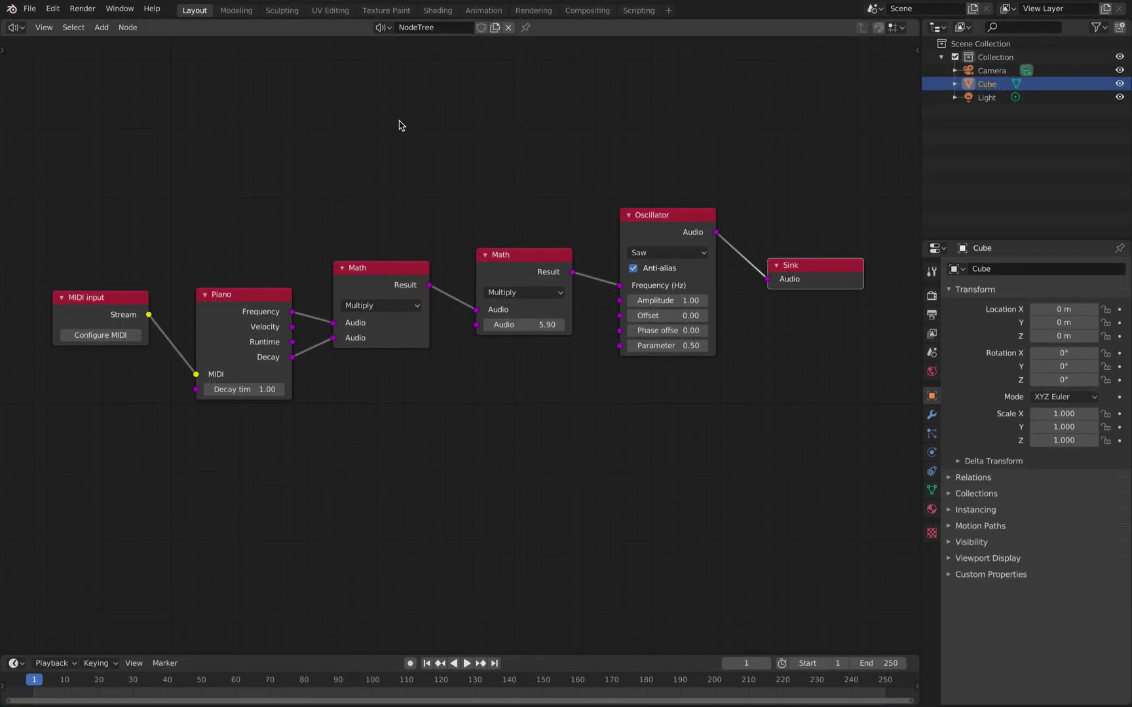
middle_drag(401, 125, 395, 182)
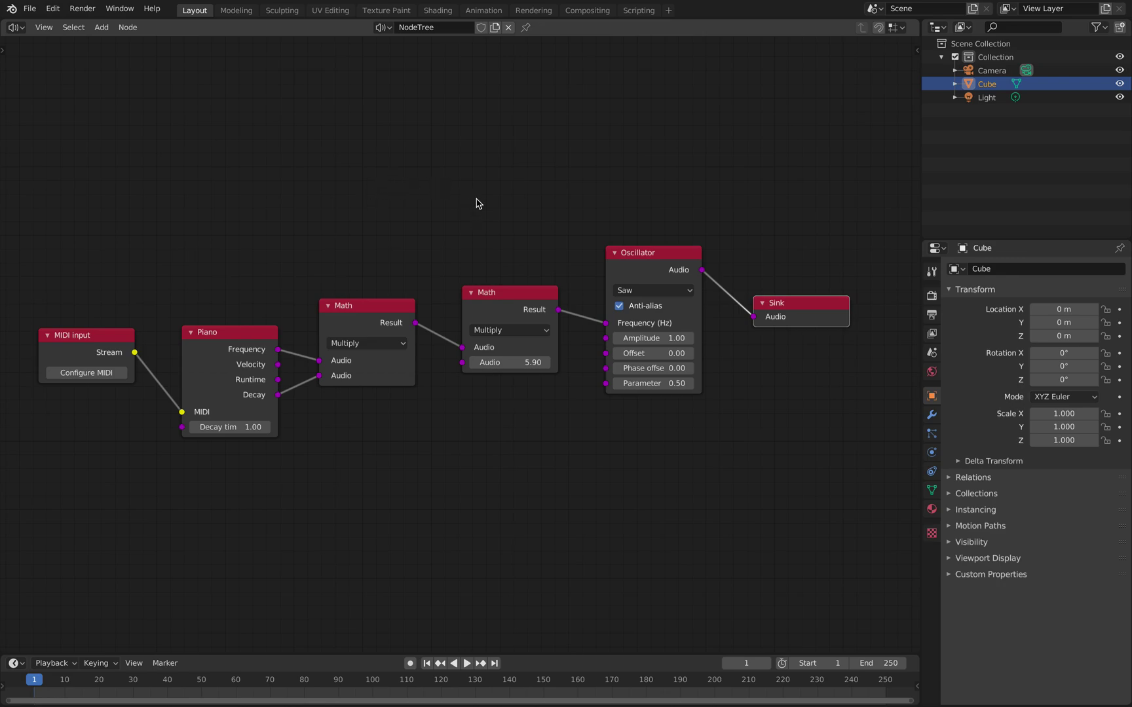
middle_drag(475, 203, 486, 195)
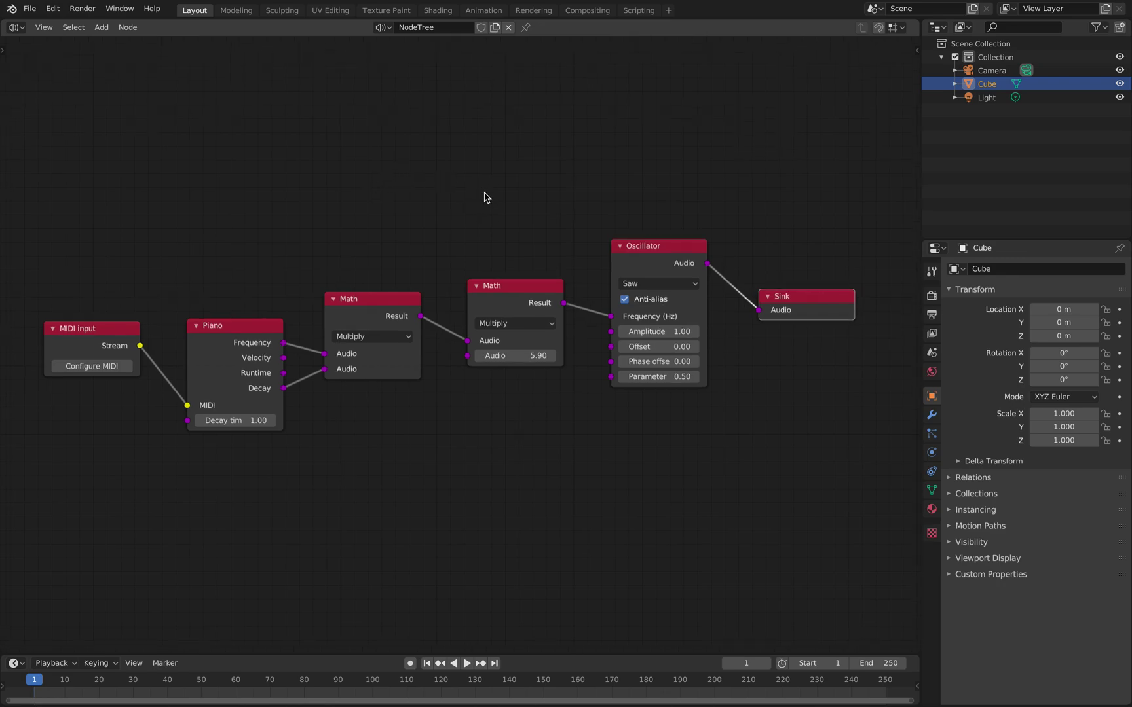
Step: Try the Sine, Square and Saw waveforms on the Oscillator, and switch it to Triangle
click(638, 283)
click(642, 283)
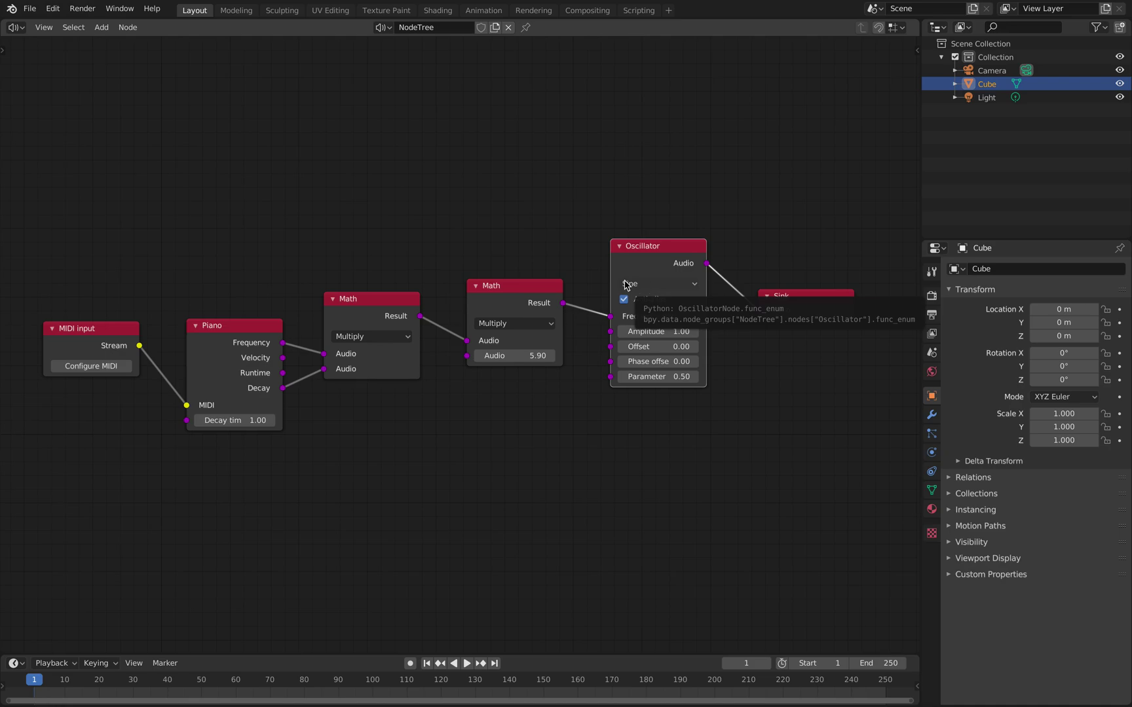
click(663, 285)
click(666, 328)
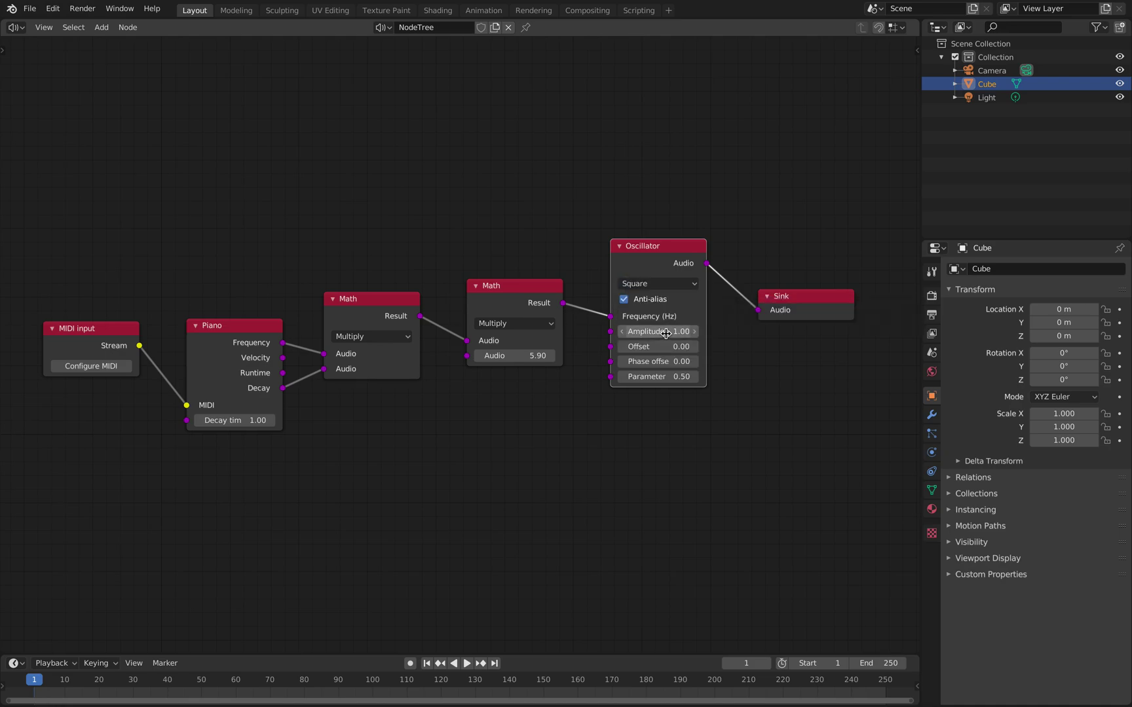
click(675, 287)
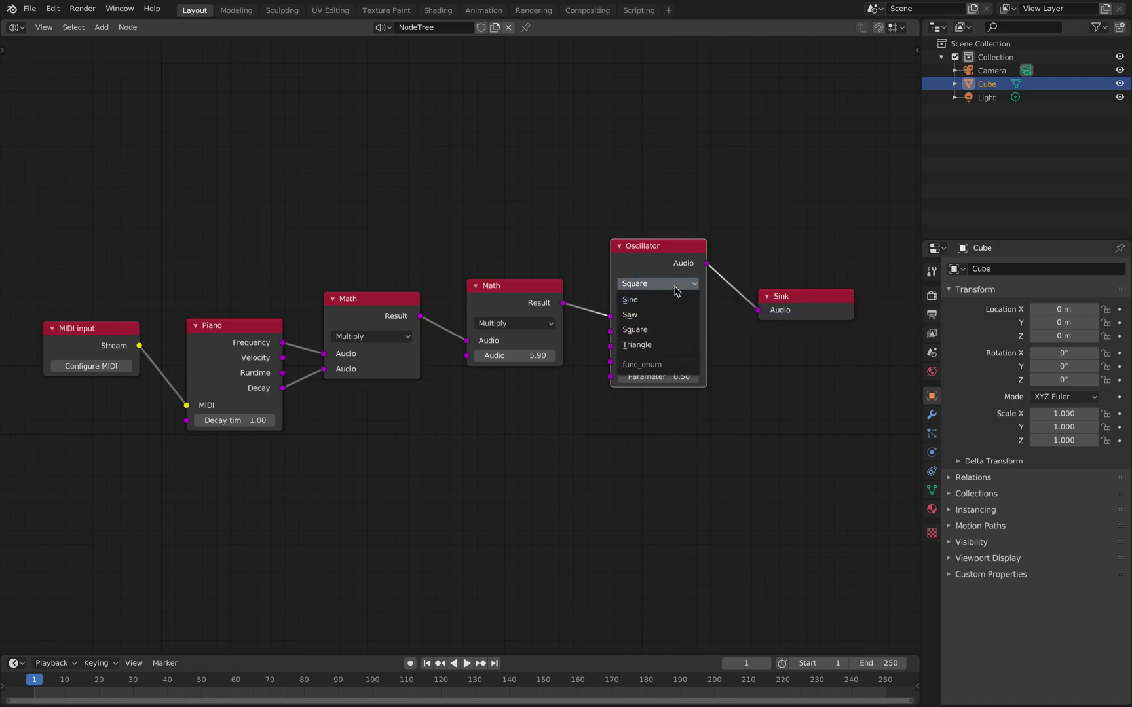
click(668, 300)
click(662, 286)
click(662, 316)
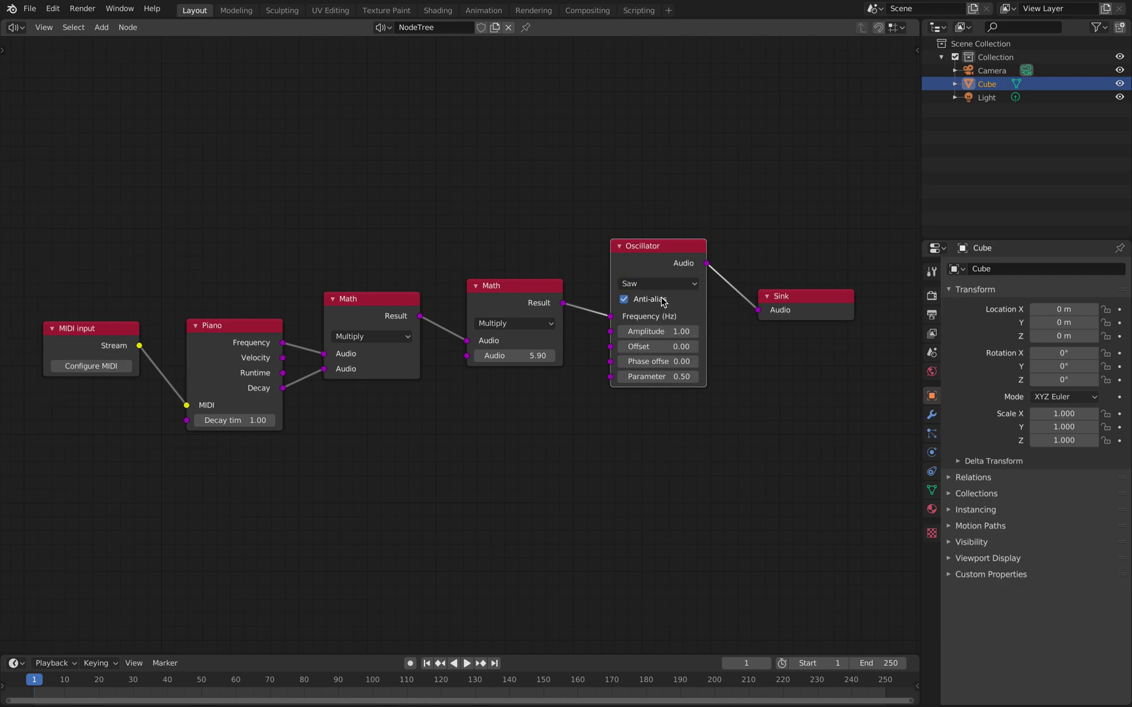
click(662, 285)
click(665, 345)
Step: Set the Piano's decay time to 0.70 and connect its Runtime output to the second Math node's second input
drag(286, 376, 467, 357)
Step: Insert a duplicate of the second Multiply node before the Oscillator and set its value to 6.92
click(515, 286)
key(shift+d)
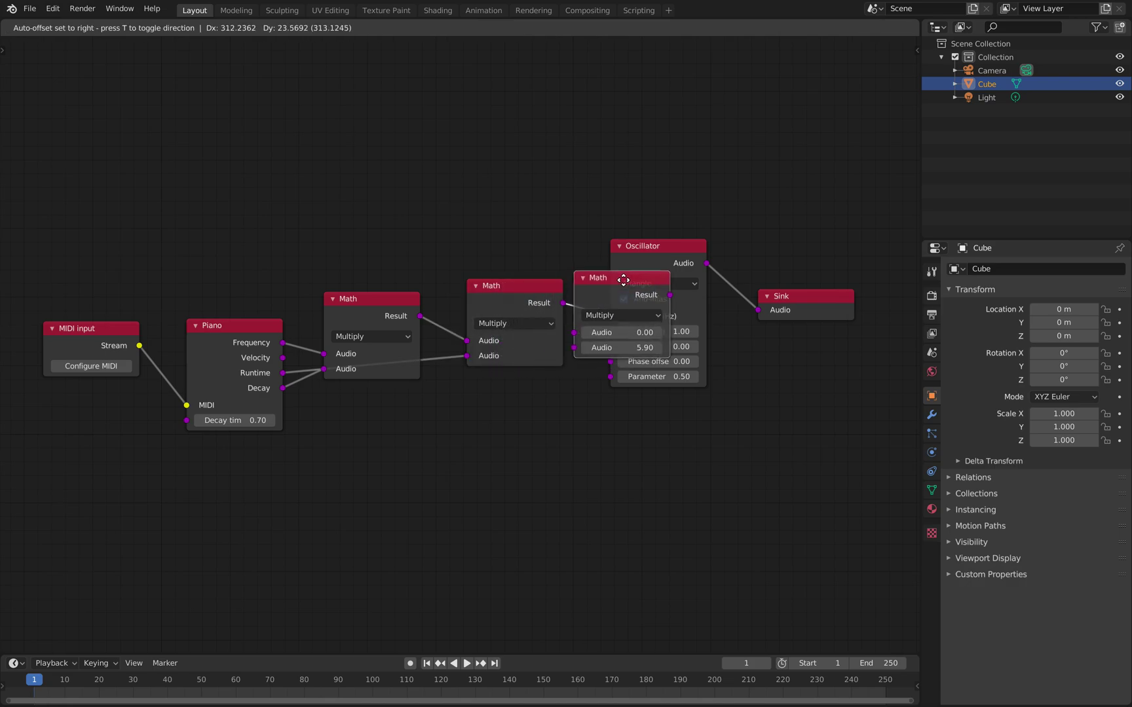
click(650, 308)
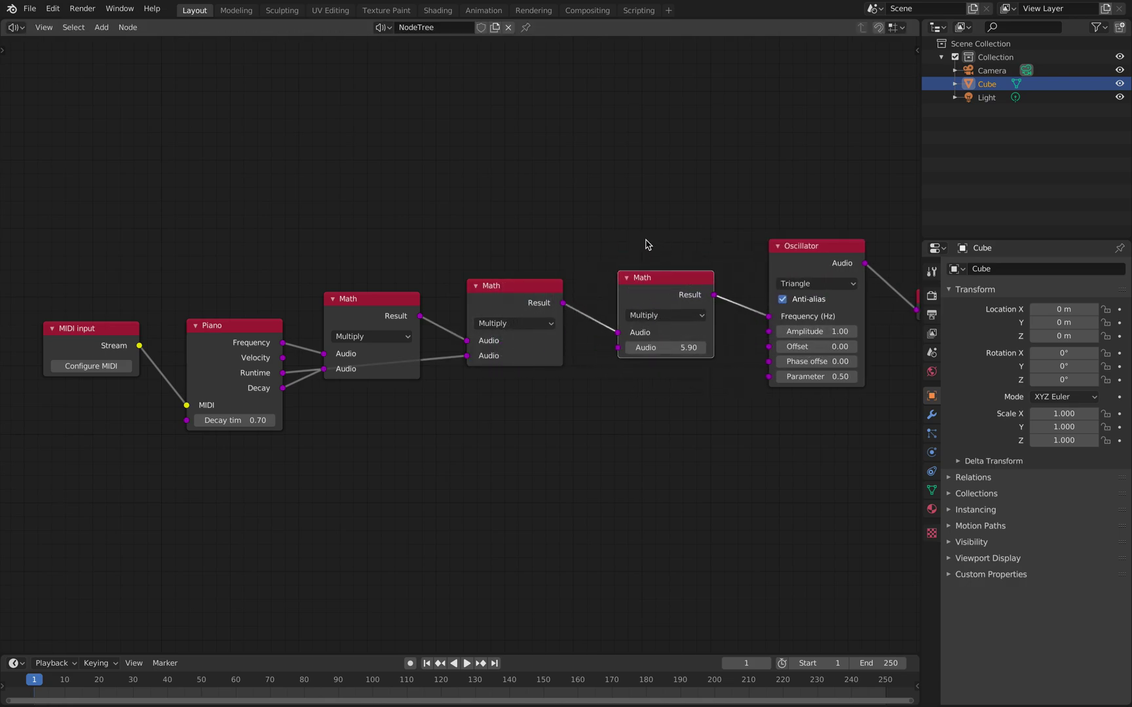
ctrl+scroll(599, 330, right, 3)
mouse_move(593, 347)
mouse_down()
mouse_move(606, 347)
mouse_move(592, 351)
mouse_up()
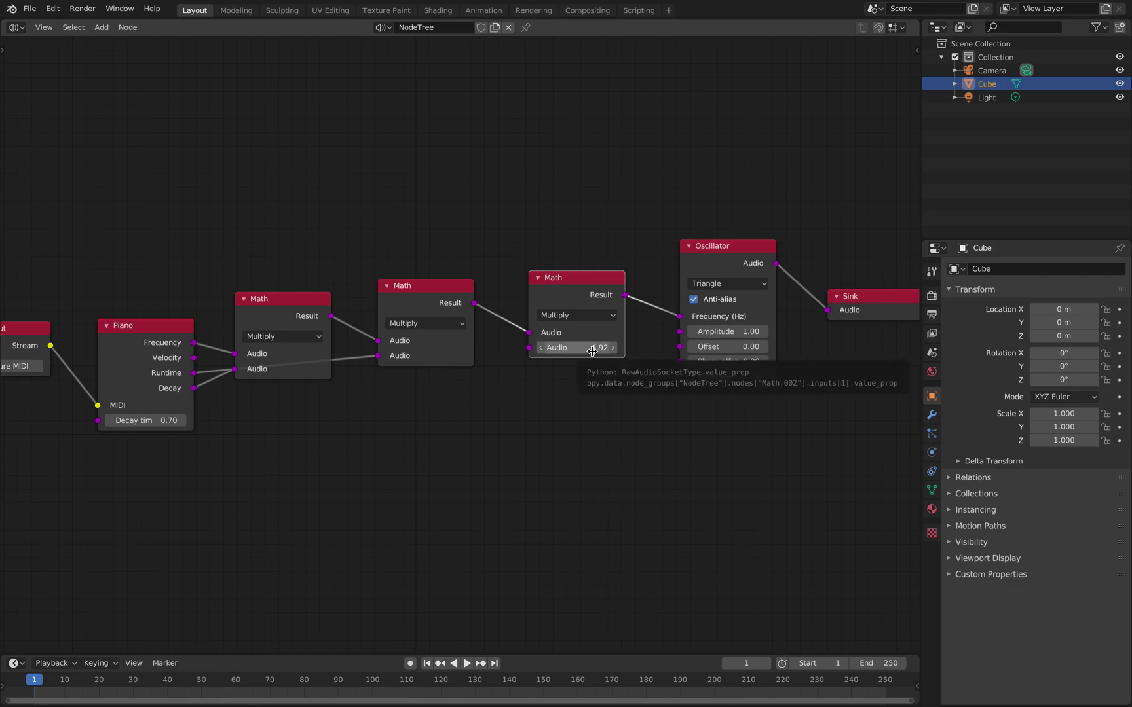
Step: Change the Oscillator's waveform to Sine, keeping its amplitude at 1.00
click(717, 284)
click(718, 299)
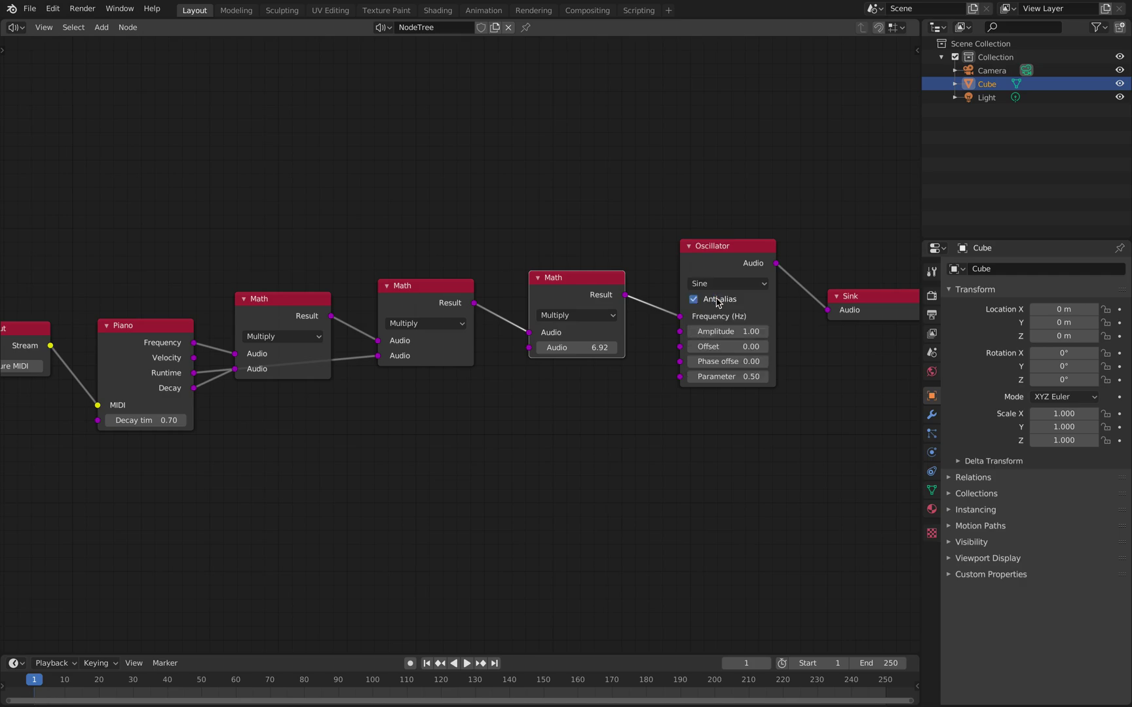
drag(727, 331, 727, 332)
scroll(633, 203, down, 3)
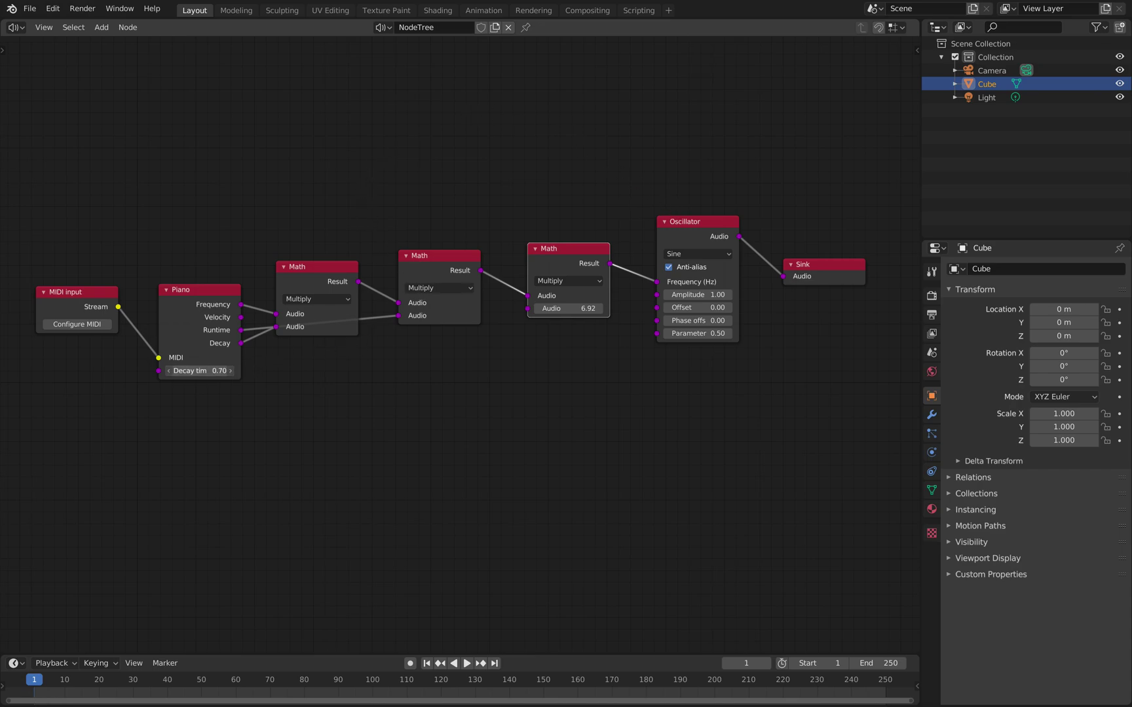
Step: Set the third Multiply node's value to 4.22 and the Oscillator's amplitude to 1, and switch its waveform to Triangle
drag(200, 371, 254, 378)
drag(589, 309, 593, 309)
click(696, 295)
text(1)
key(Return)
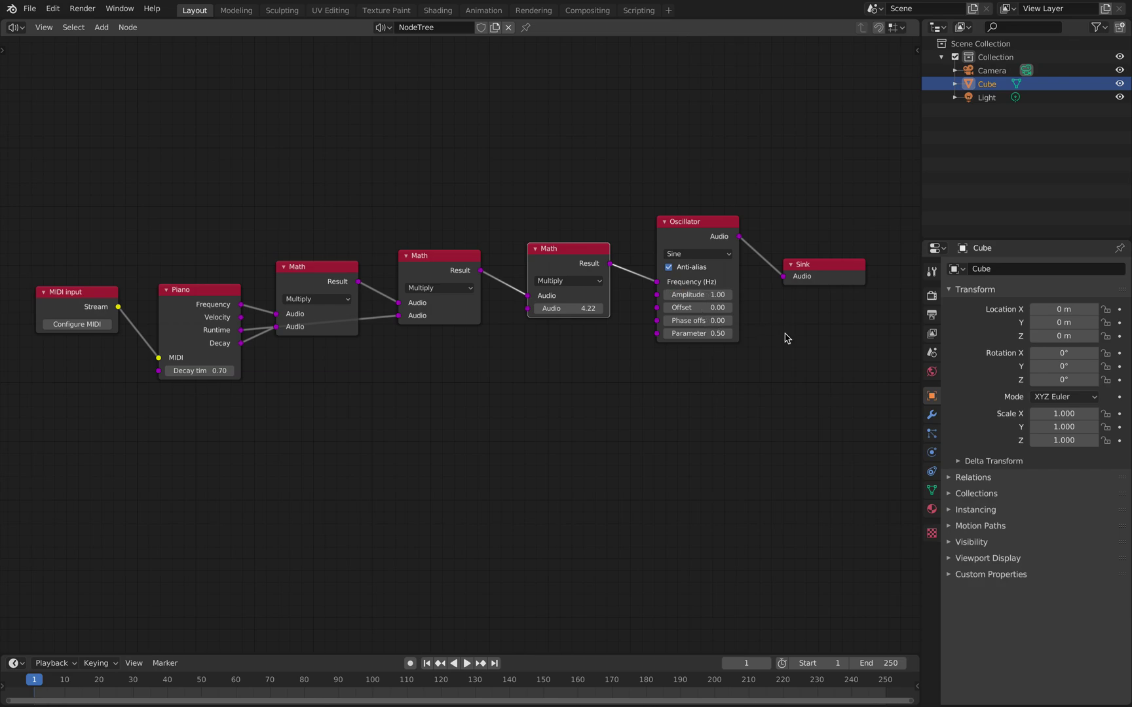
click(711, 255)
click(704, 308)
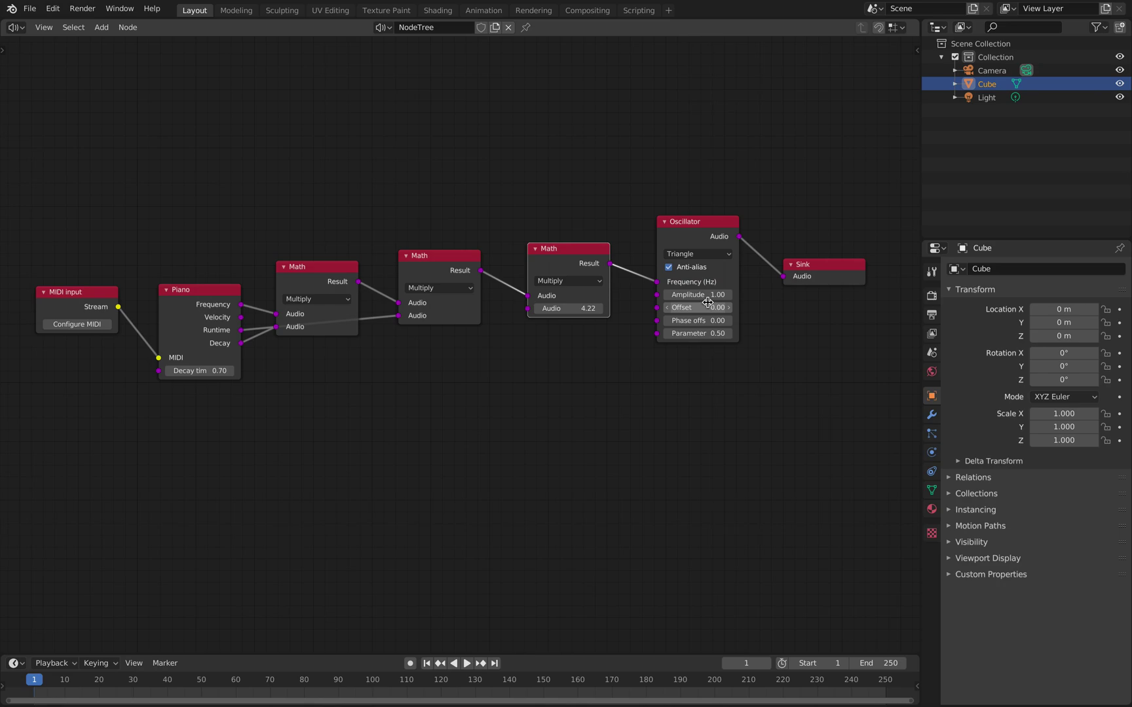
Step: Move the Sink and Oscillator further from the Math nodes and place a duplicate of the Oscillator below the original
scroll(729, 227, right, 2)
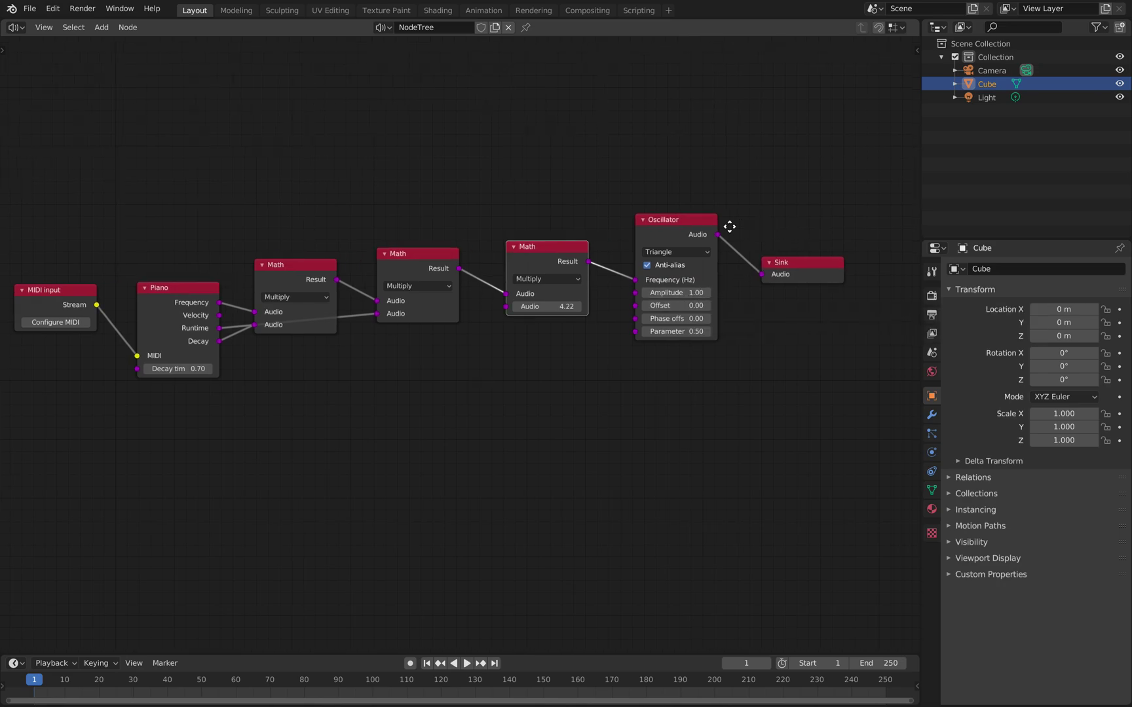
middle_drag(729, 227, 697, 228)
drag(747, 261, 774, 256)
drag(645, 229, 670, 171)
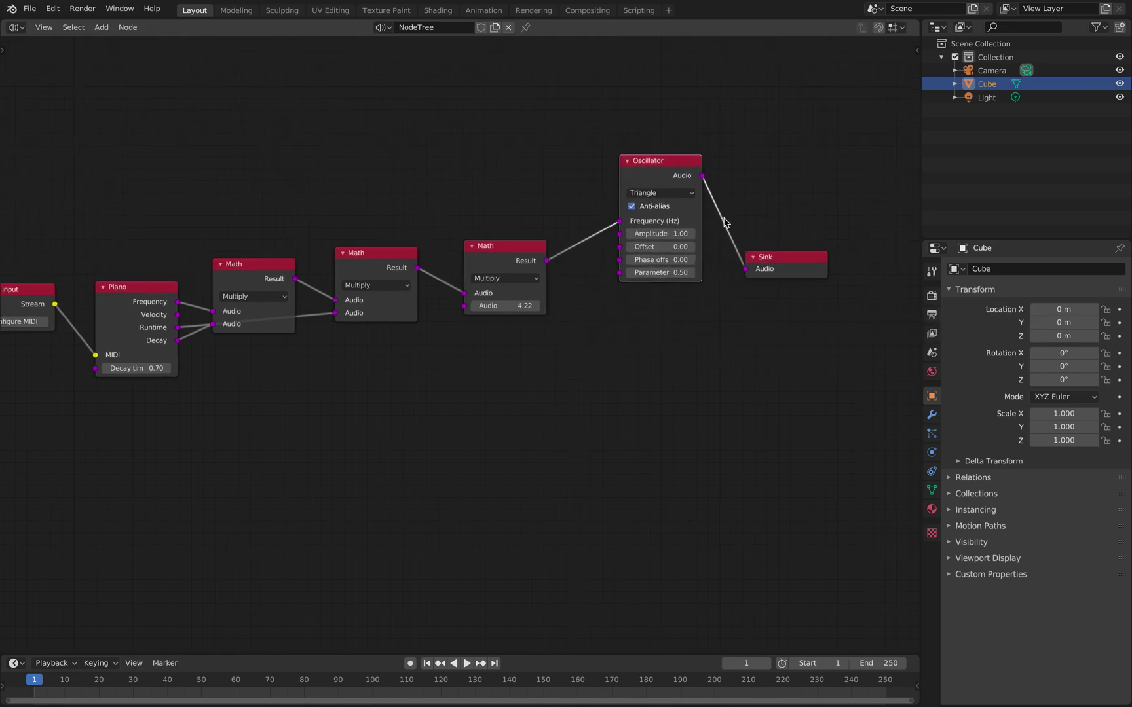
drag(773, 256, 844, 256)
drag(693, 208, 725, 172)
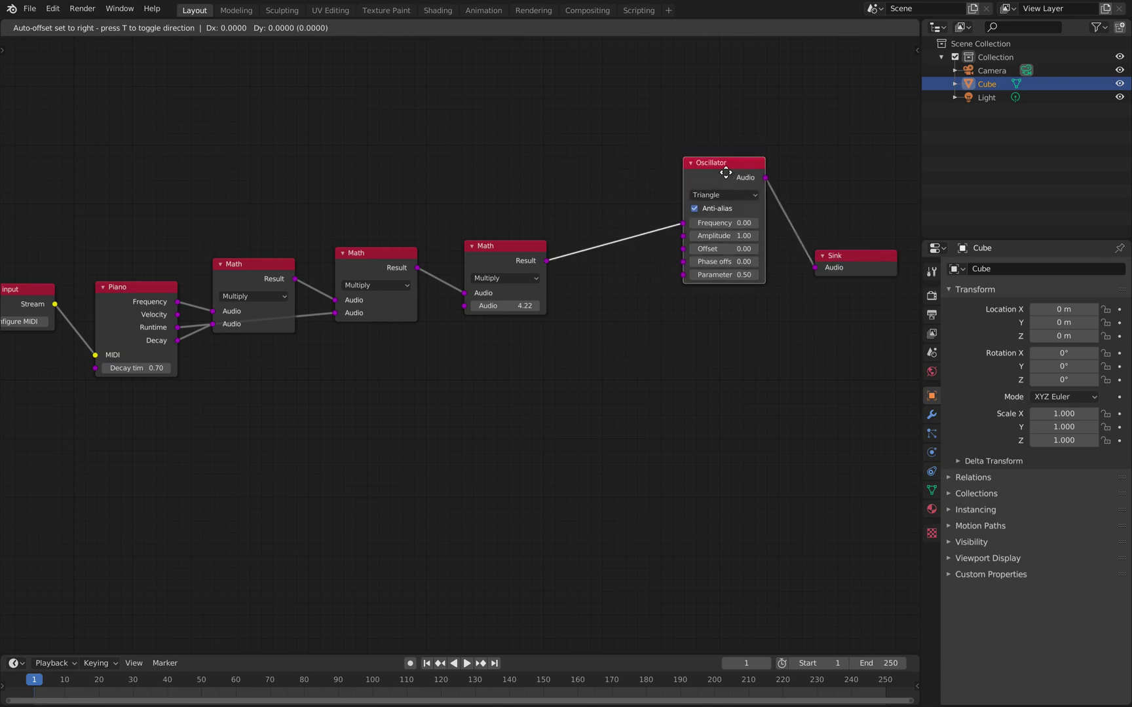
click(623, 292)
scroll(624, 292, left, 3)
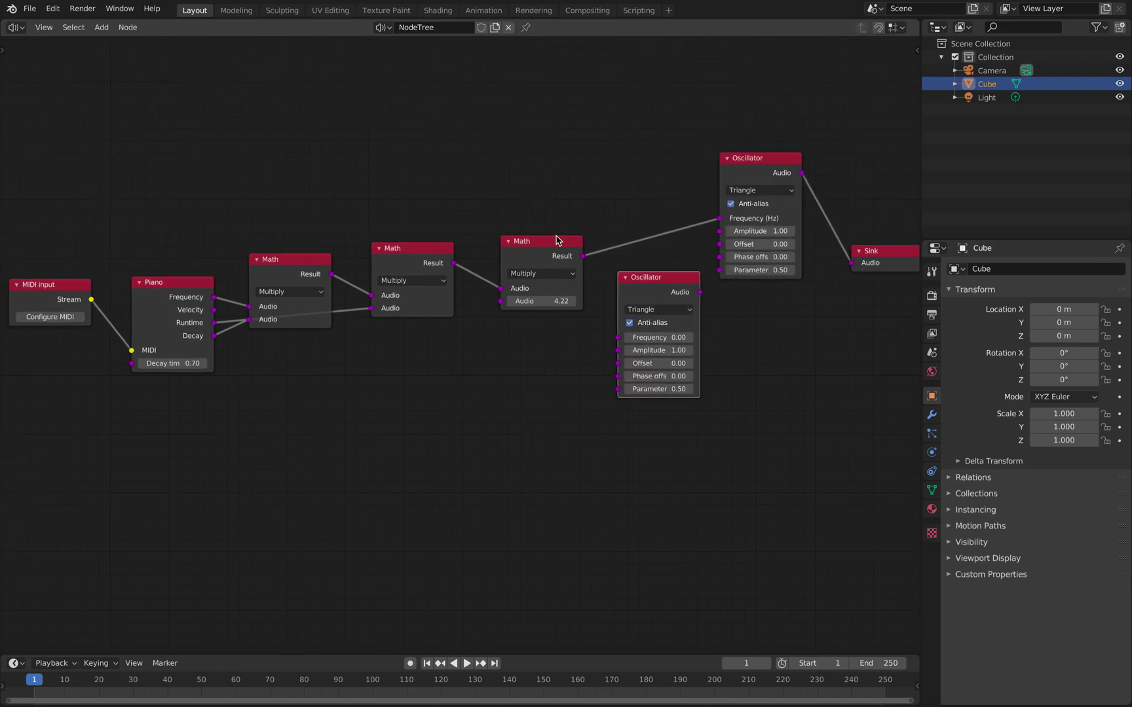
Step: Connect the third Math node's Result to the duplicate Oscillator's Frequency and feed the duplicate, at amplitude 0.58, into the upper Oscillator's Amplitude
drag(556, 240, 619, 337)
drag(700, 293, 720, 233)
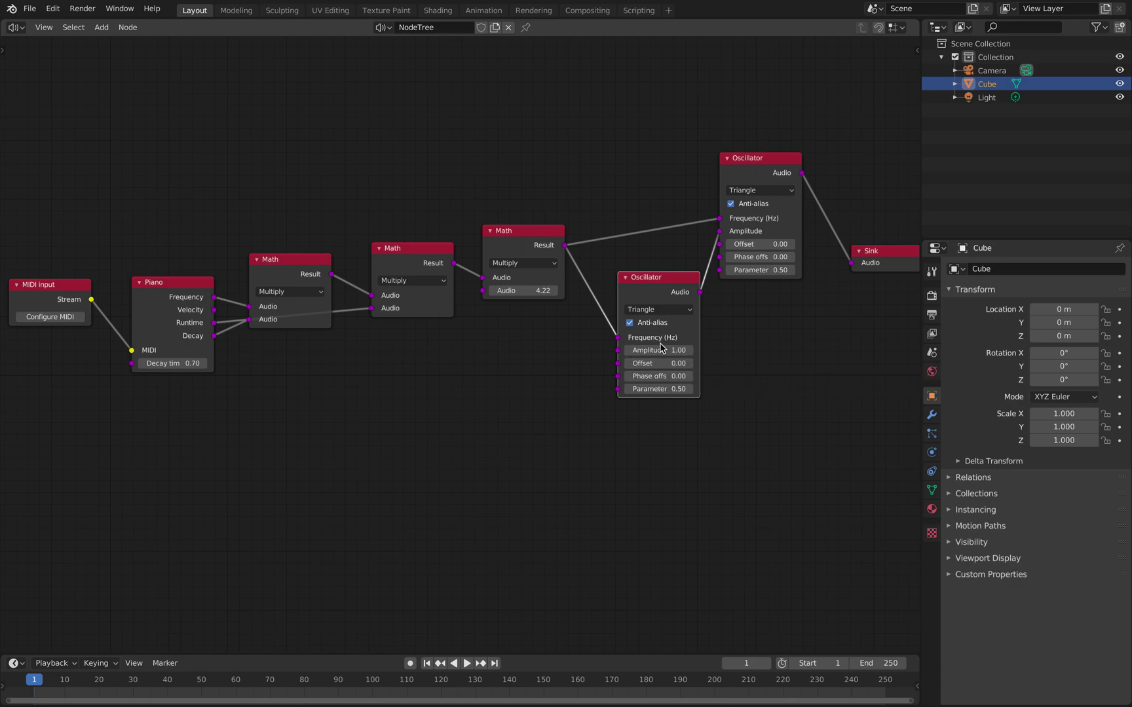
drag(658, 351, 645, 350)
drag(721, 236, 700, 292)
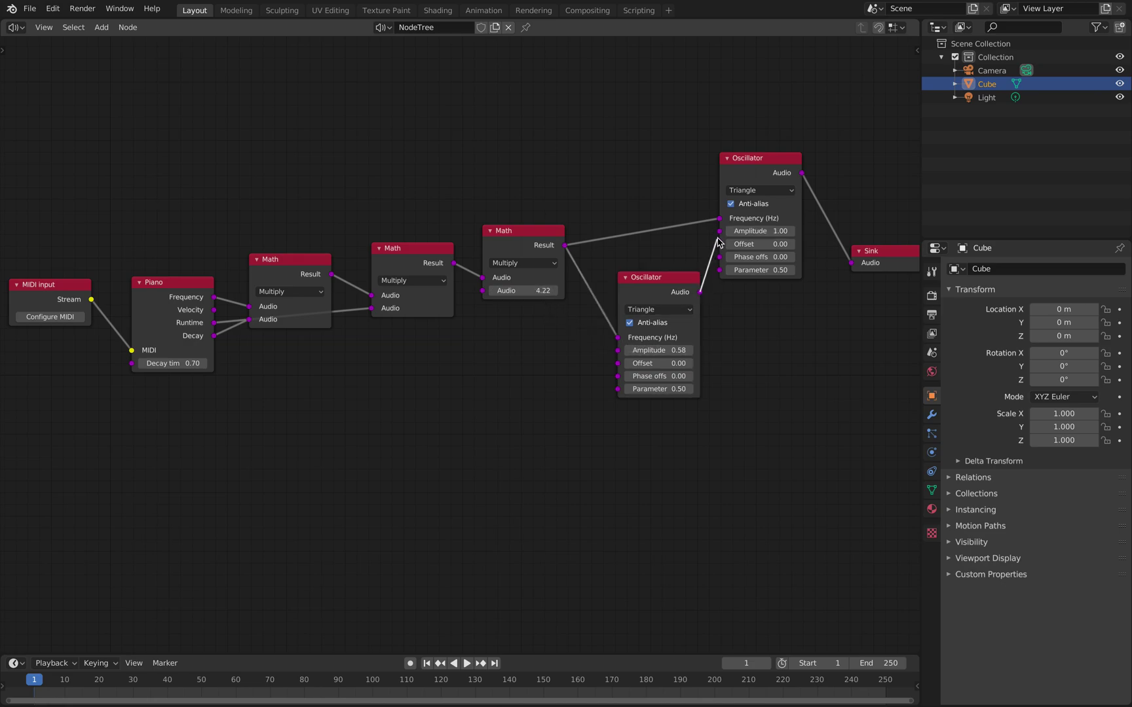
Step: Set the lower Oscillator to a Sine wave with amplitude 0.70, offset 0.18 and phase offset 0.24
click(678, 308)
click(668, 323)
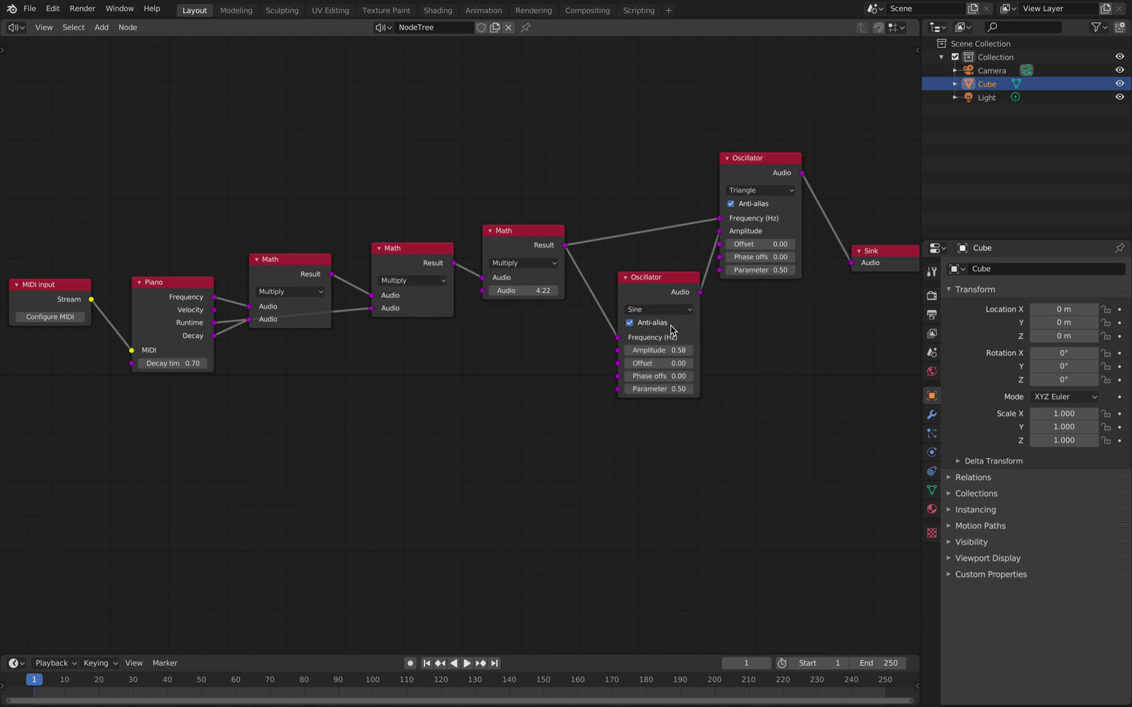
drag(669, 350, 700, 350)
drag(662, 291, 645, 277)
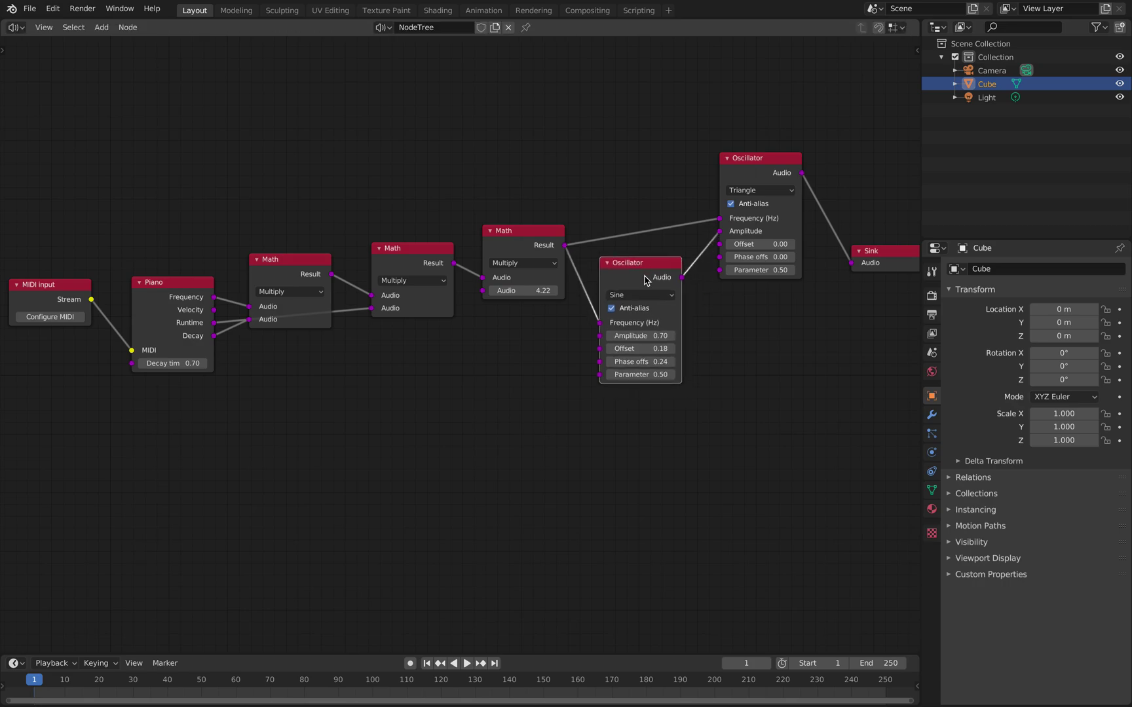
Step: Disconnect the Math node from the lower Oscillator's Frequency input and set the frequency to 4.68
drag(600, 323, 567, 347)
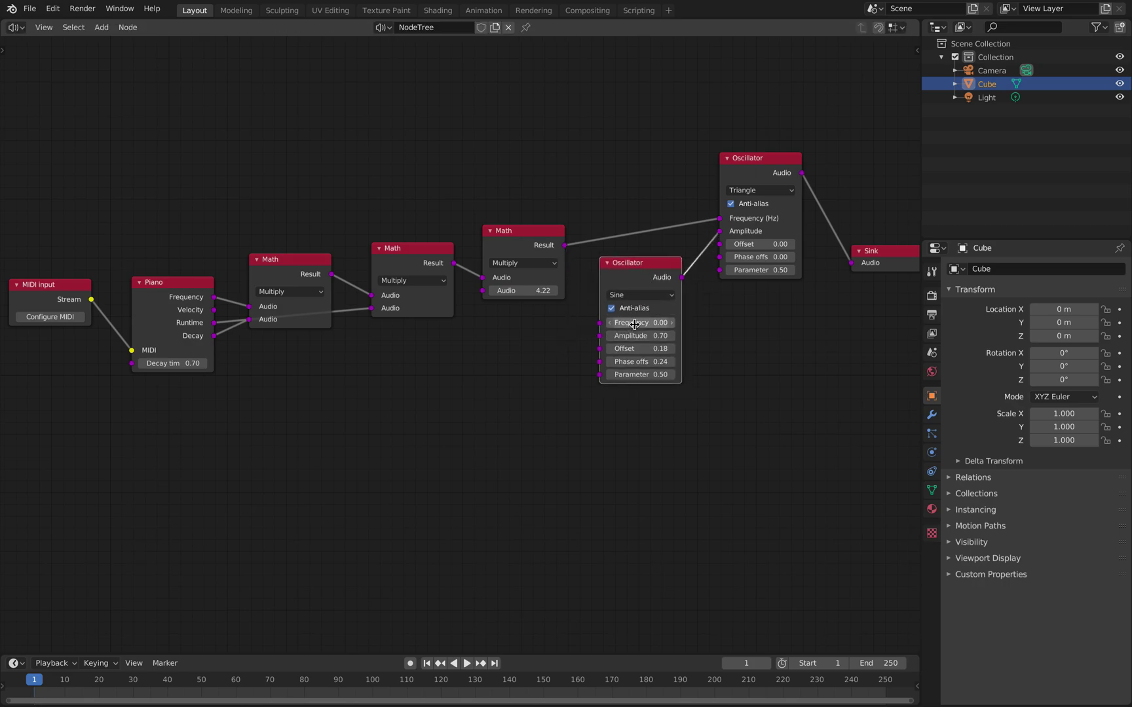
drag(634, 324, 650, 324)
mouse_move(650, 322)
mouse_down()
mouse_move(609, 323)
mouse_move(652, 323)
mouse_up()
Step: Try the Saw and Square waveforms on the lower Oscillator, and switch it to Triangle
click(645, 295)
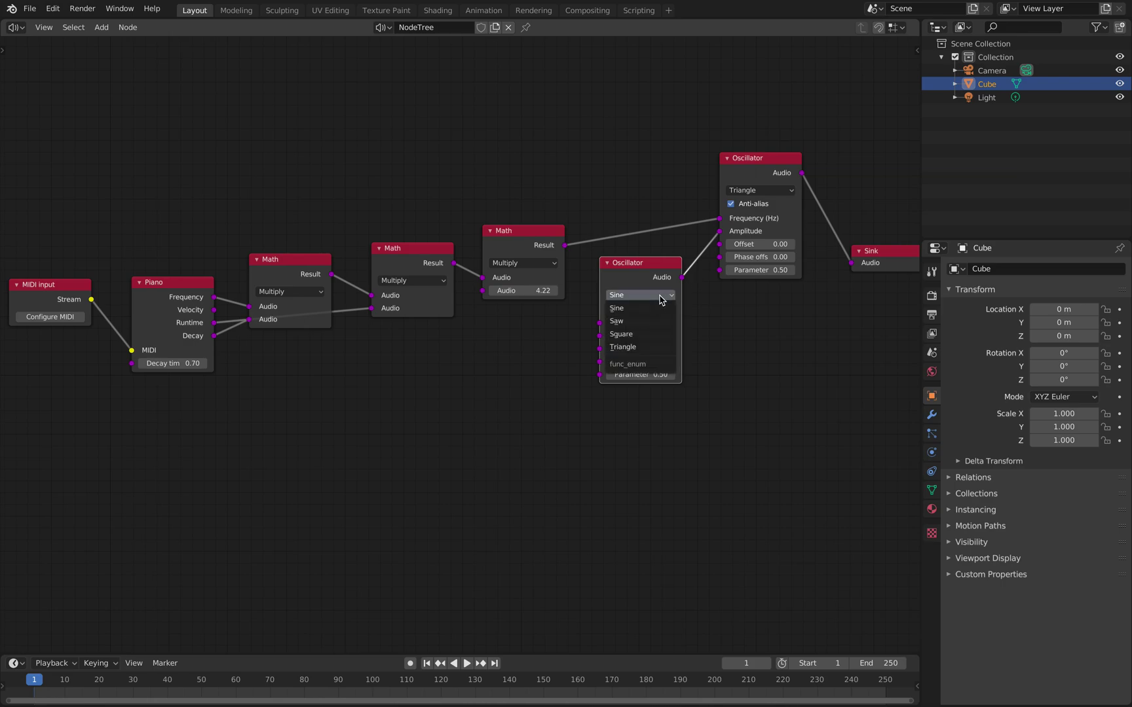
click(659, 317)
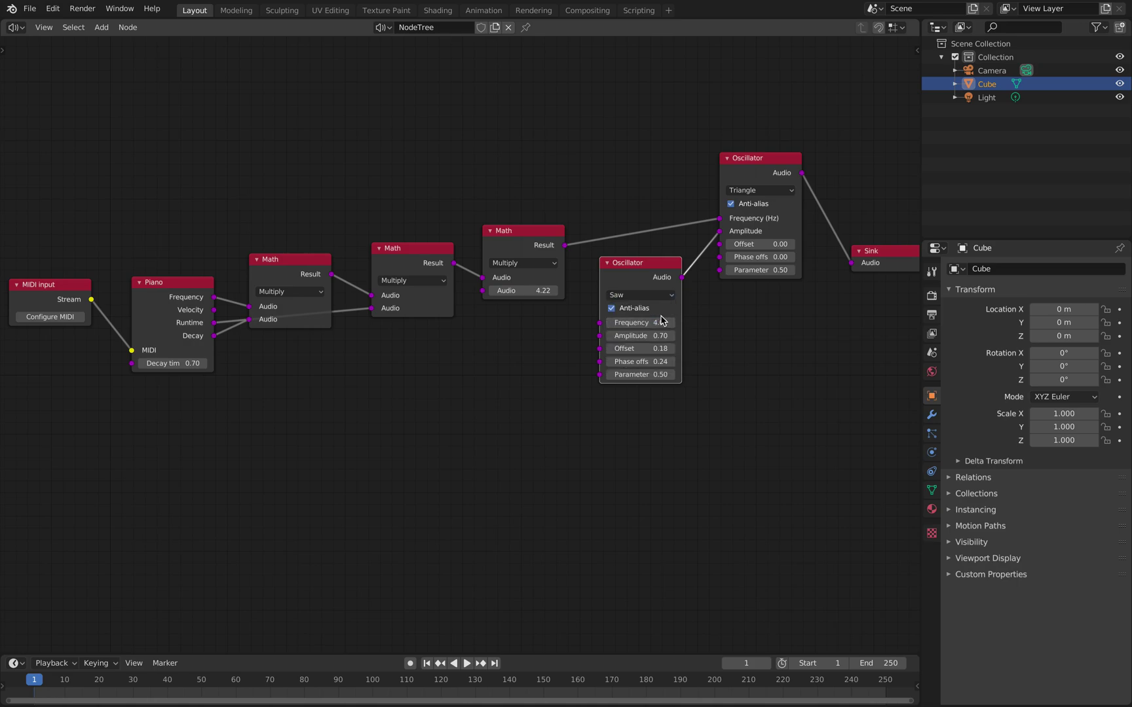
click(645, 294)
click(652, 332)
click(640, 295)
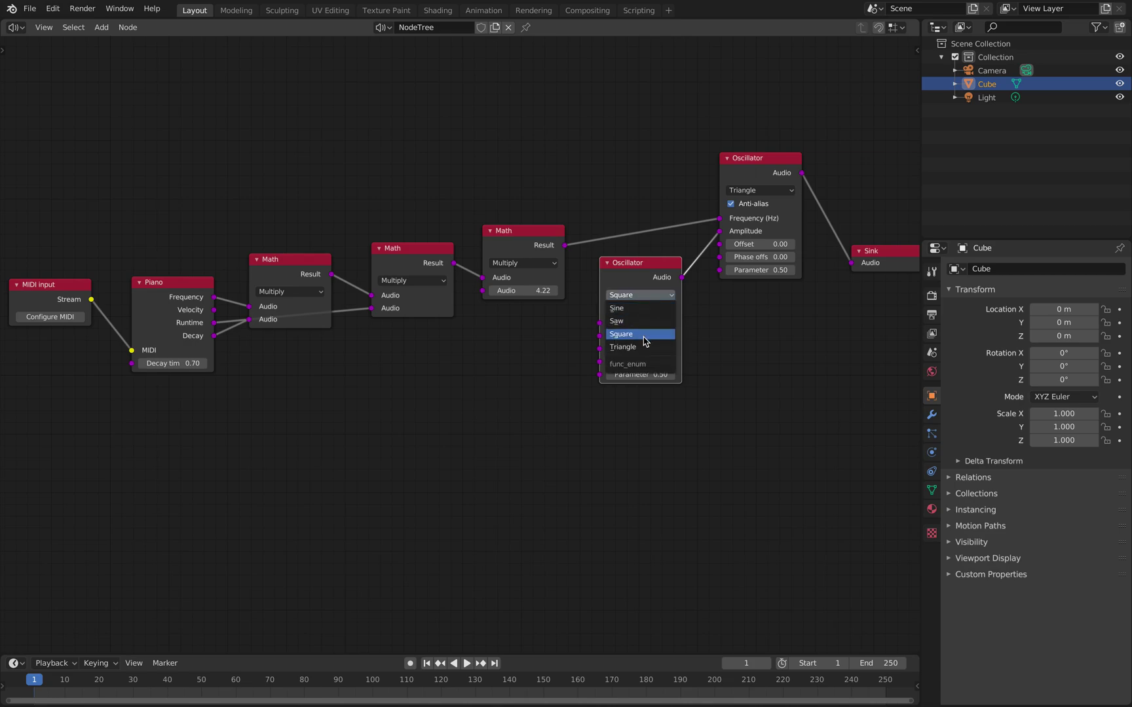
click(648, 345)
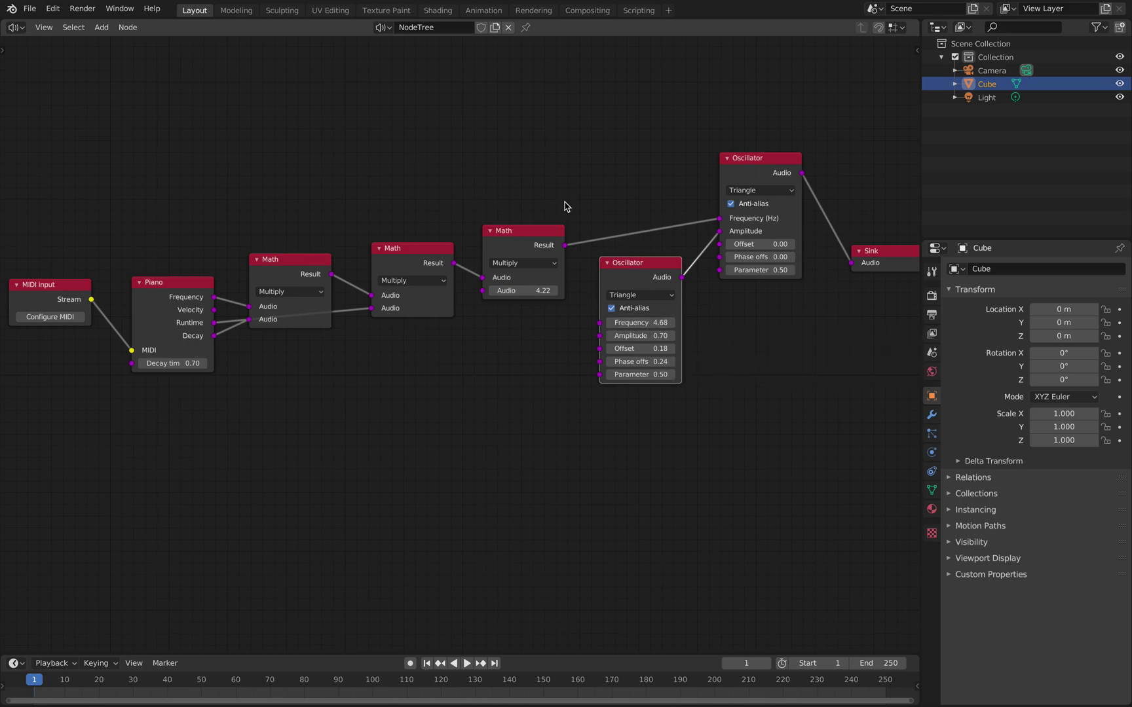
Step: Split the audio node editor into upper and lower areas and turn the lower one into a Sverchok node editor
scroll(556, 204, down, 2)
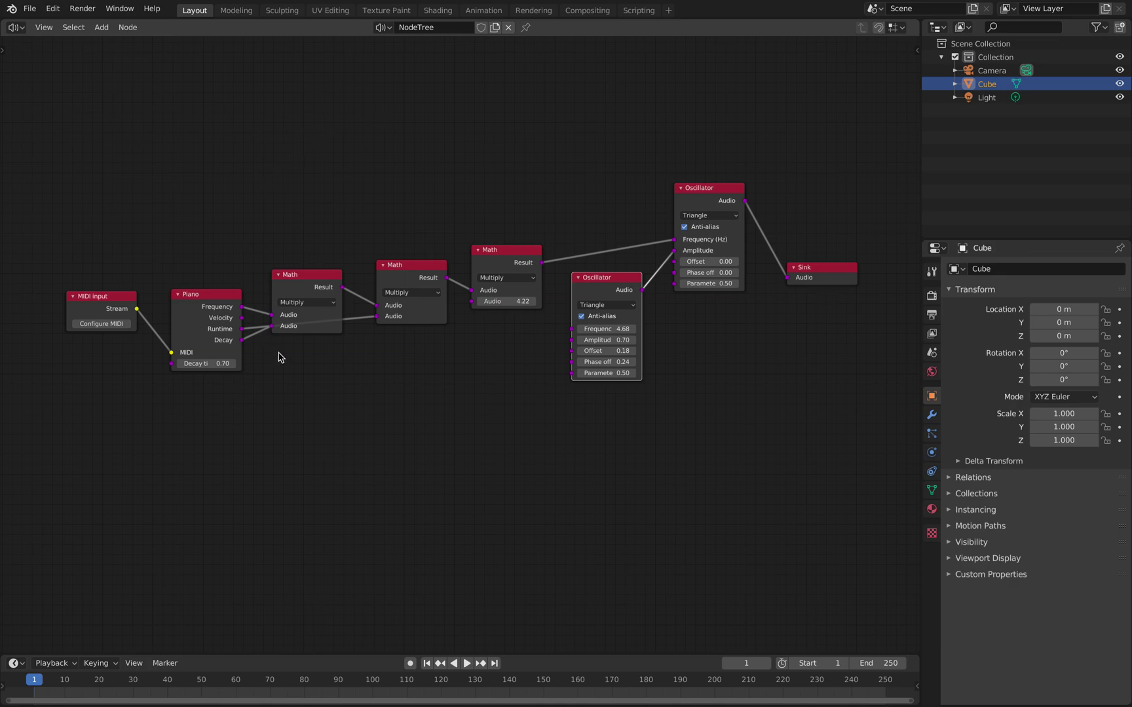
middle_drag(790, 382, 742, 311)
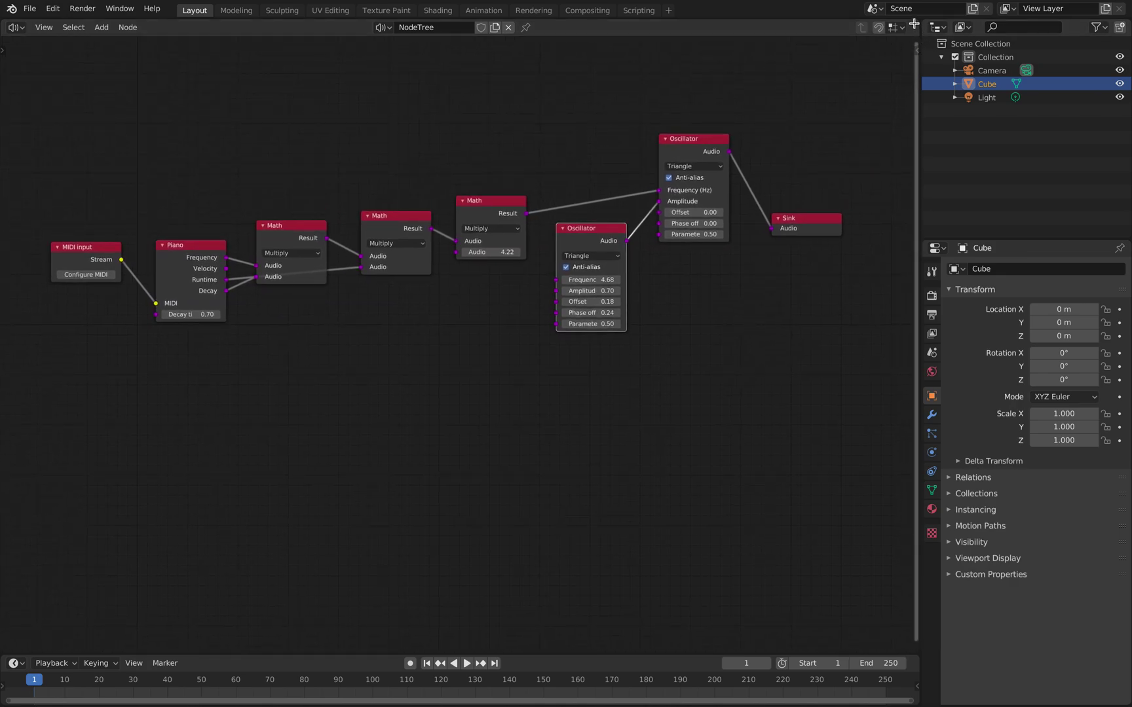
drag(913, 39, 901, 463)
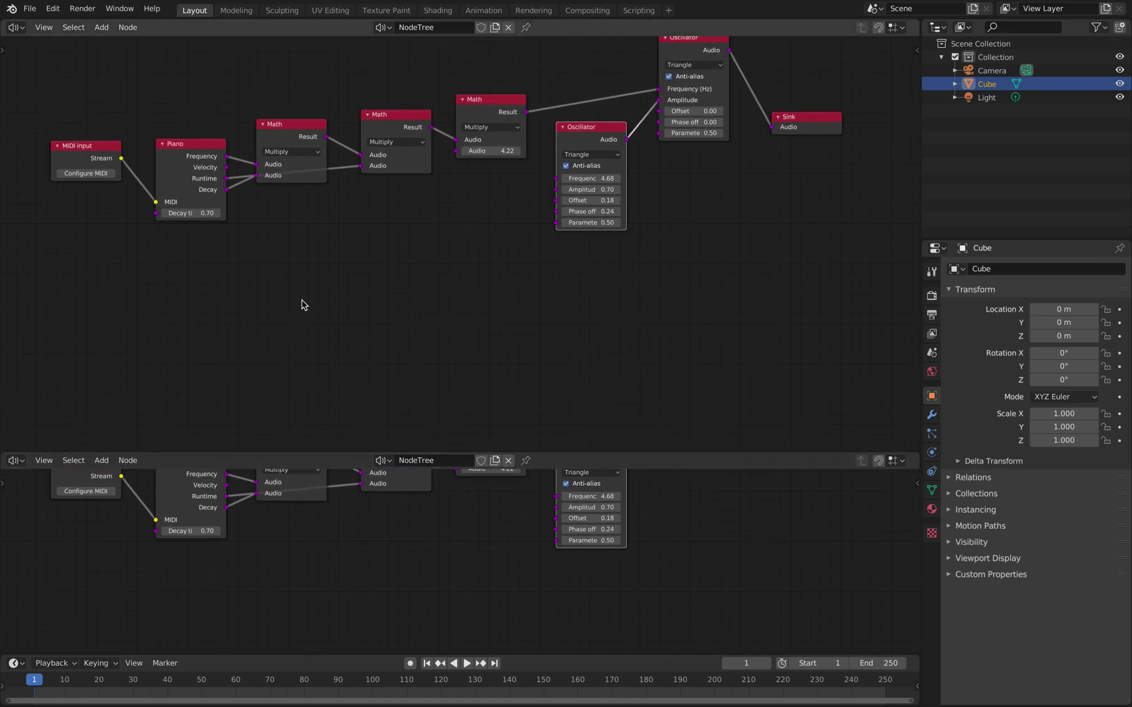
scroll(528, 223, up, 3)
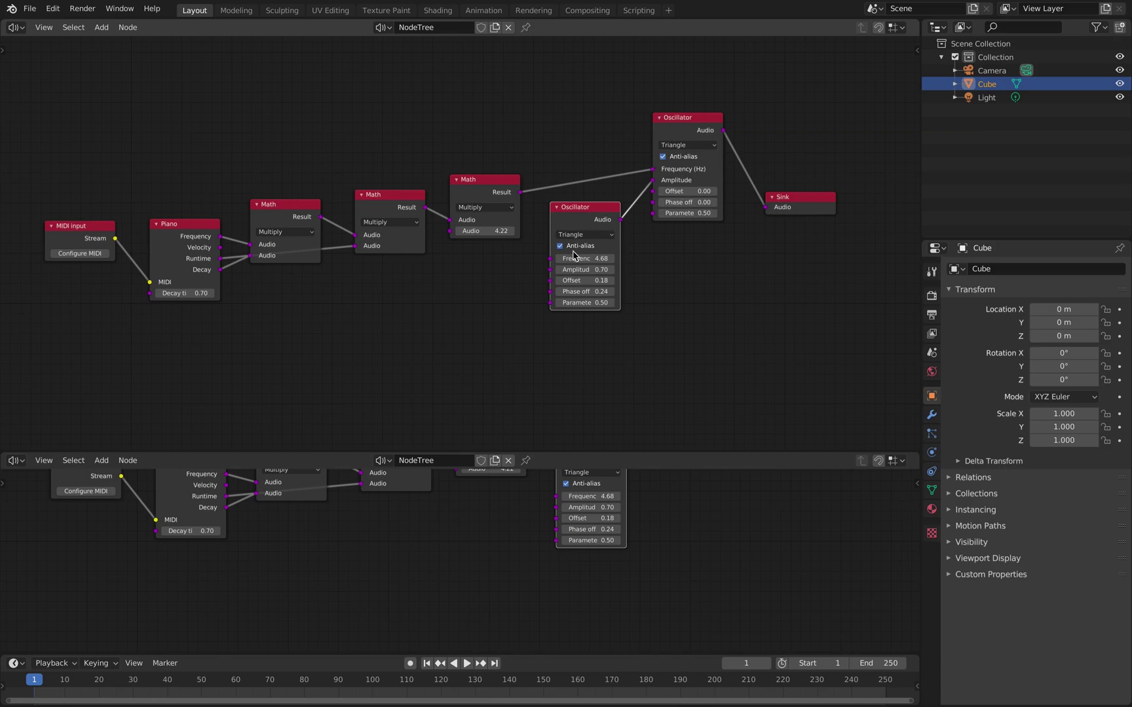
click(23, 464)
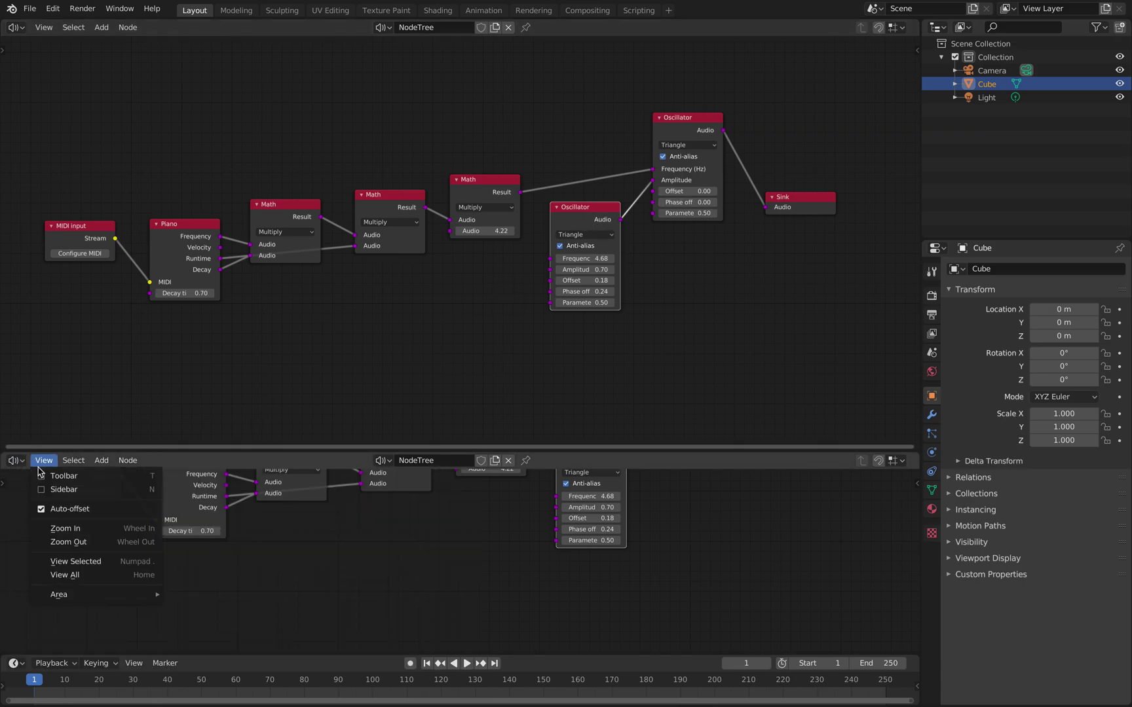
click(47, 555)
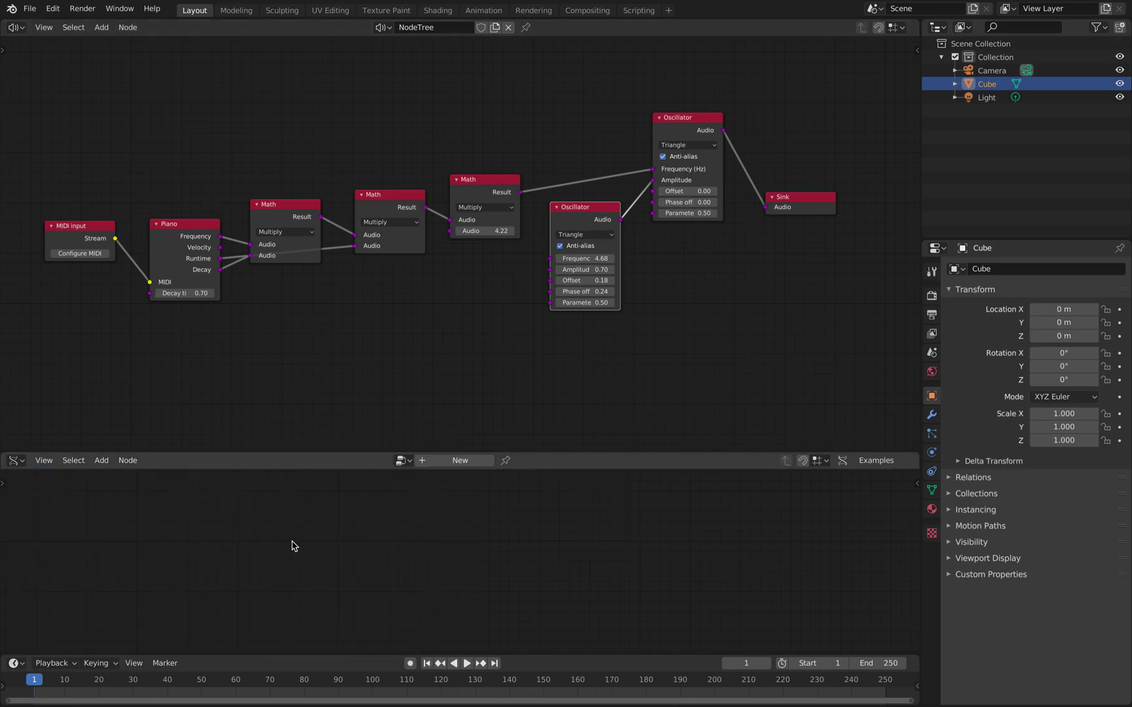
Step: Create a new Sverchok node tree and add an SvWaveformViewer node found by searching for "wav"
click(452, 460)
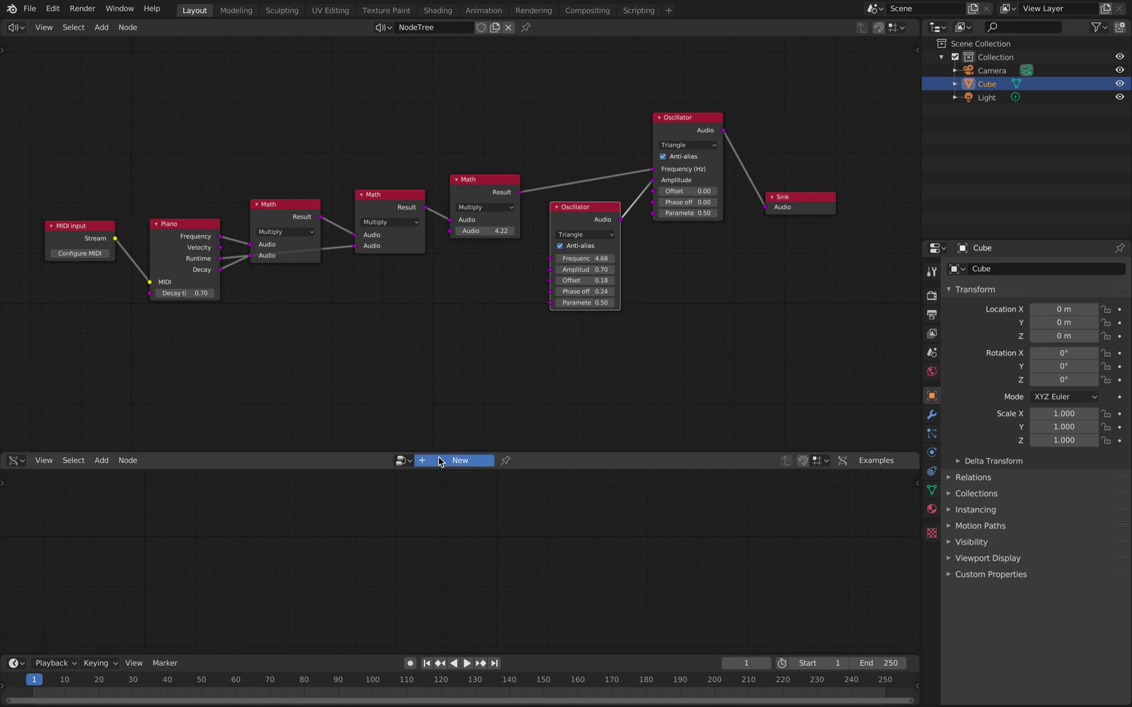
key(shift+a)
click(396, 381)
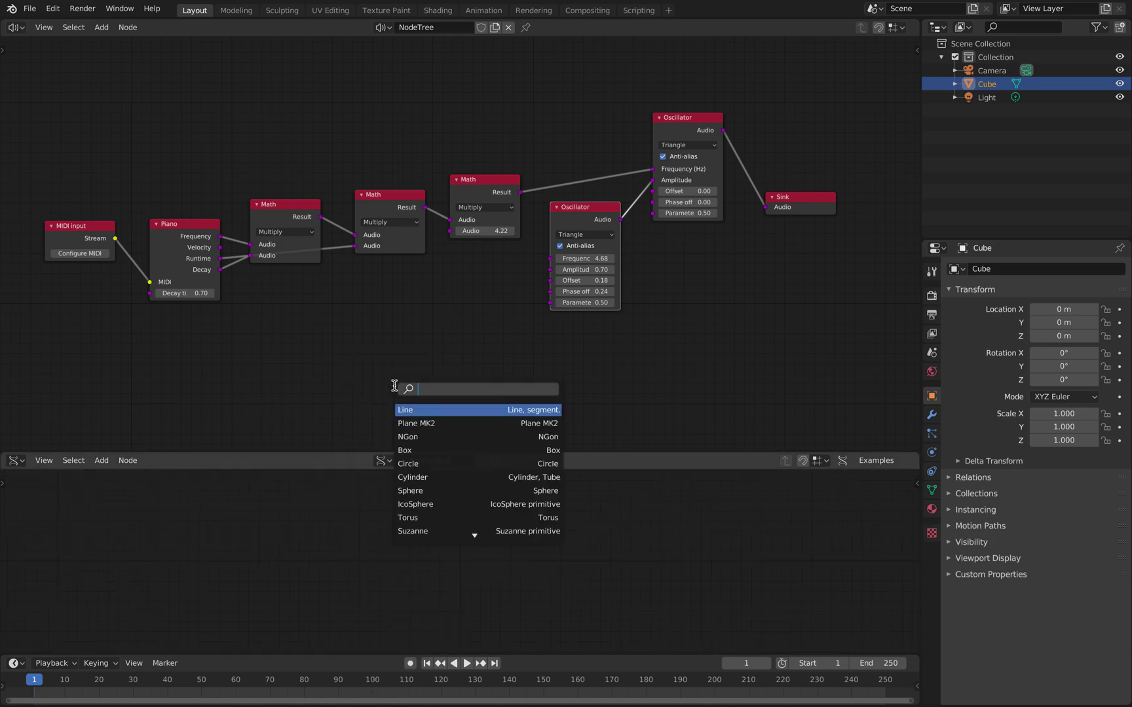
text(wav)
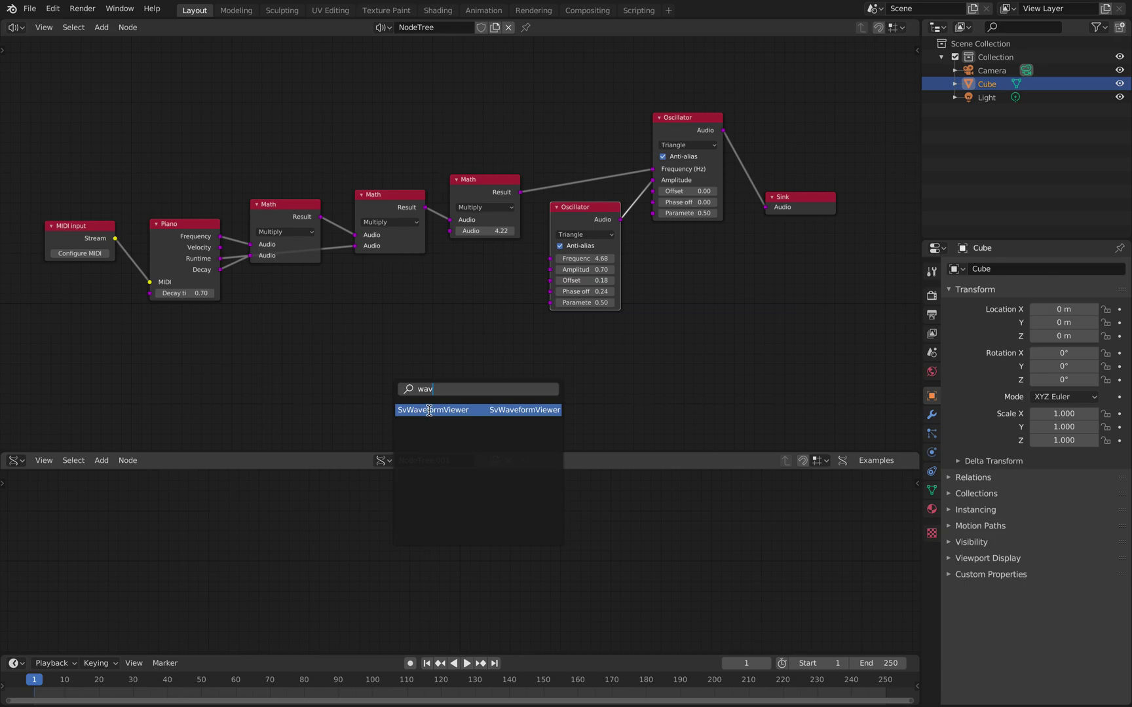
click(458, 410)
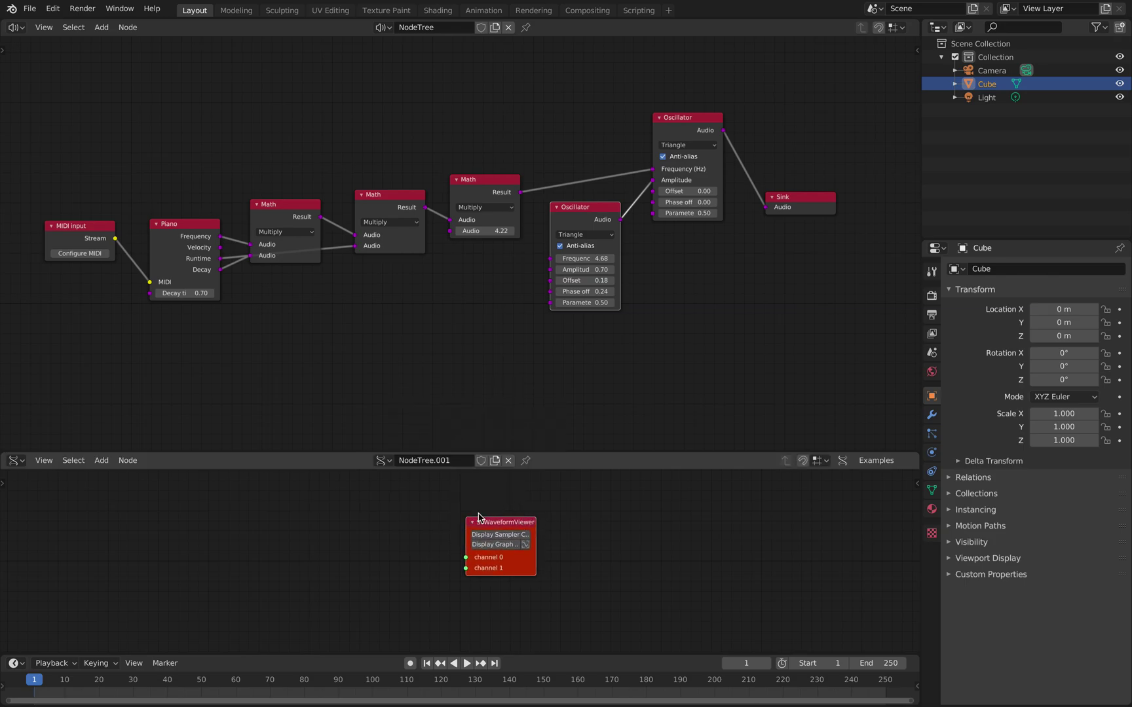
click(478, 521)
Step: Add a Sverchok Oscillator node, found by searching for "osc", and place it to the left of the SvWaveformViewer
key(shift+a)
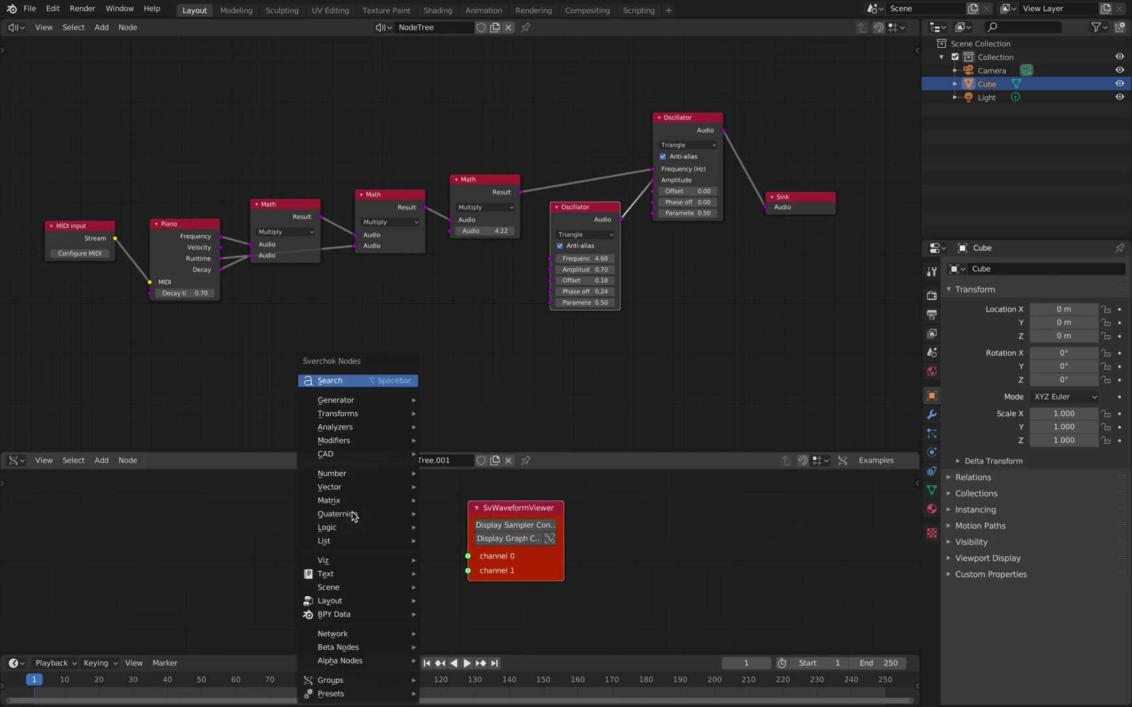
click(346, 382)
text(osc)
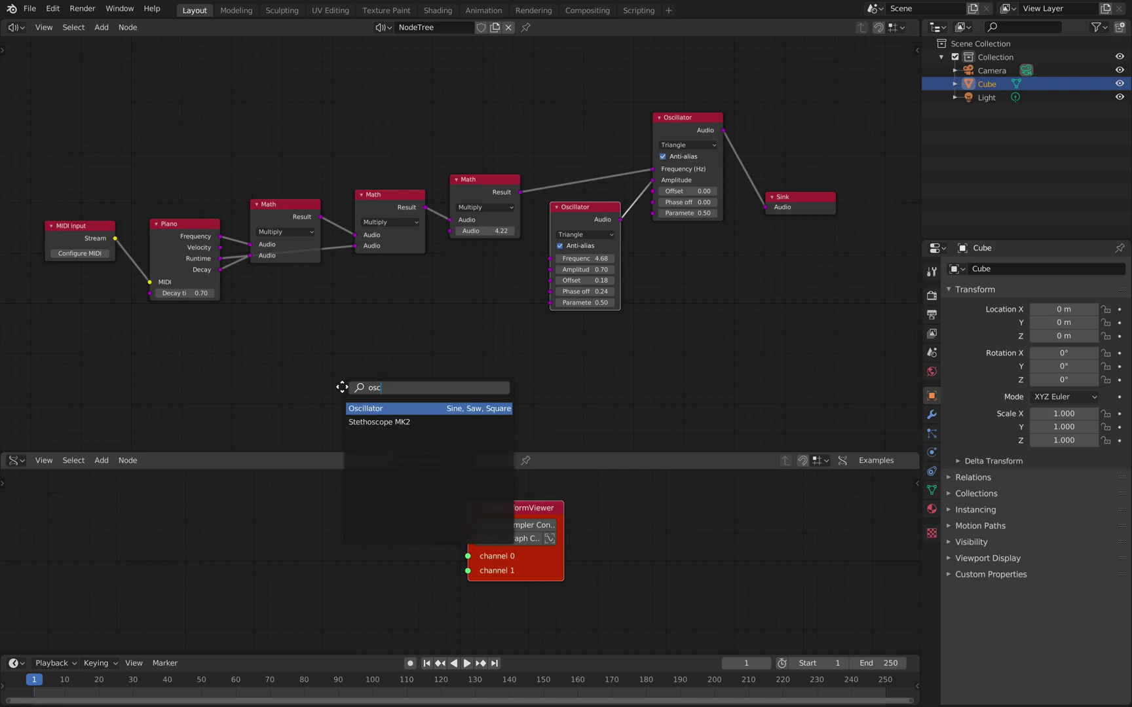
key(Return)
click(330, 503)
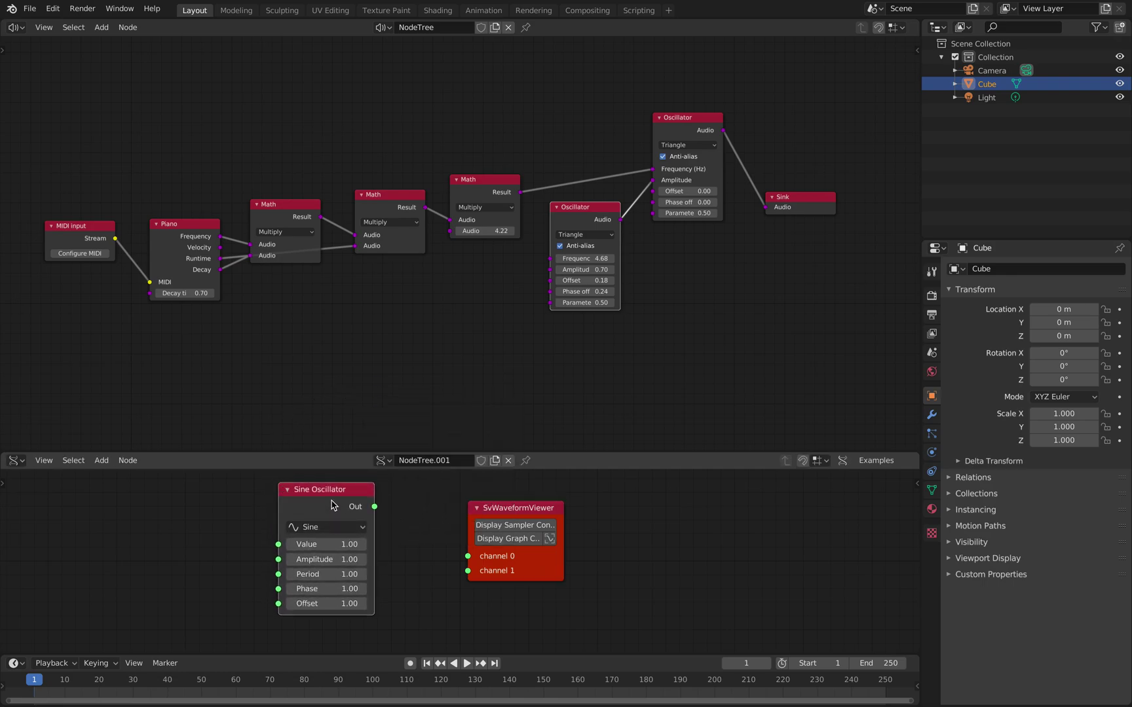
drag(332, 504, 366, 528)
ctrl+scroll(361, 521, left, 2)
middle_drag(339, 521, 375, 527)
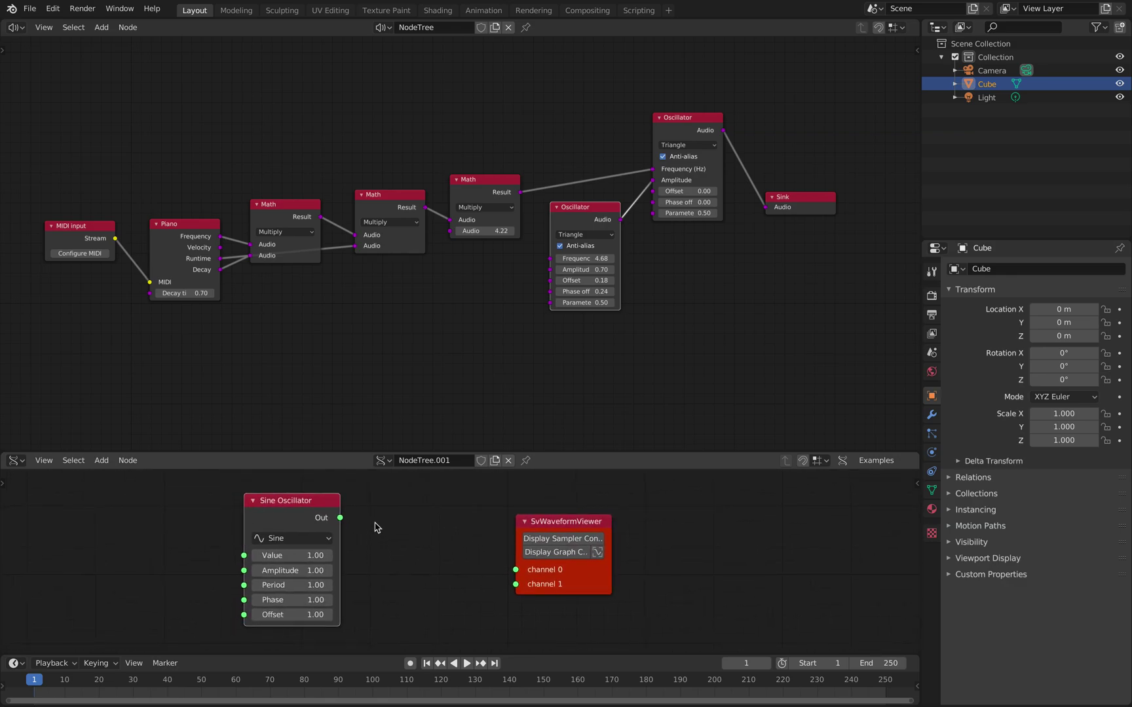
Step: Set the Piano's decay time to 0.58, raise the first Math node, and set the upper Oscillator's offset to 0.18
middle_drag(556, 363, 564, 383)
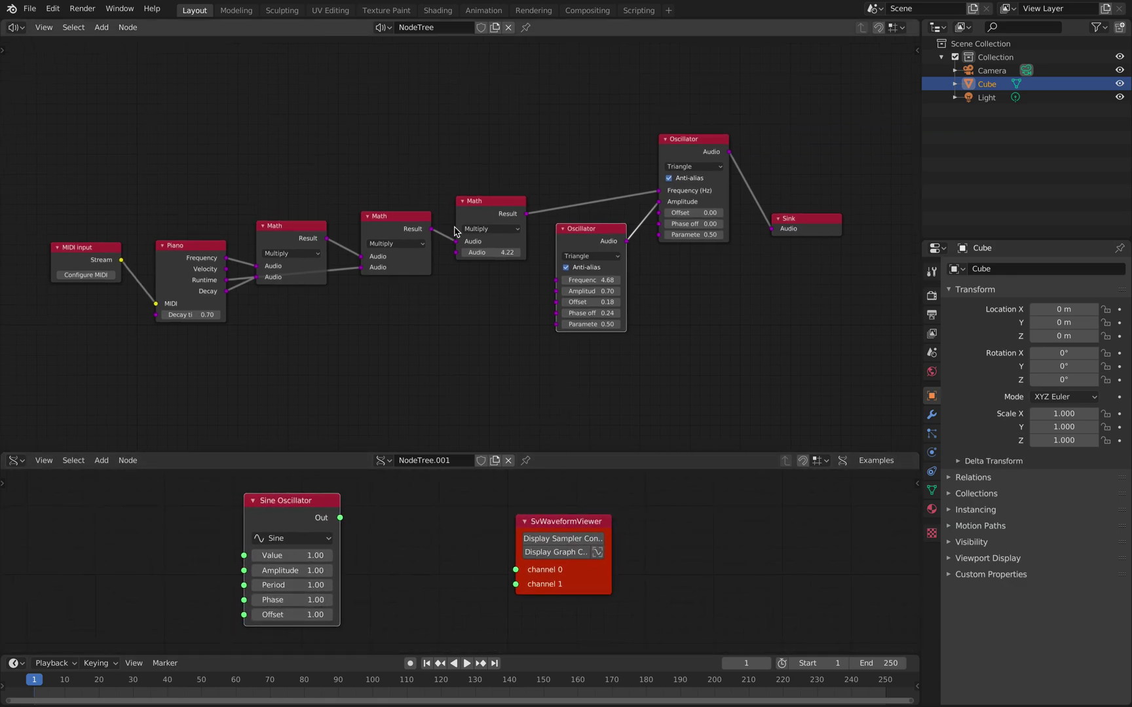
shift+scroll(514, 349, down, 1)
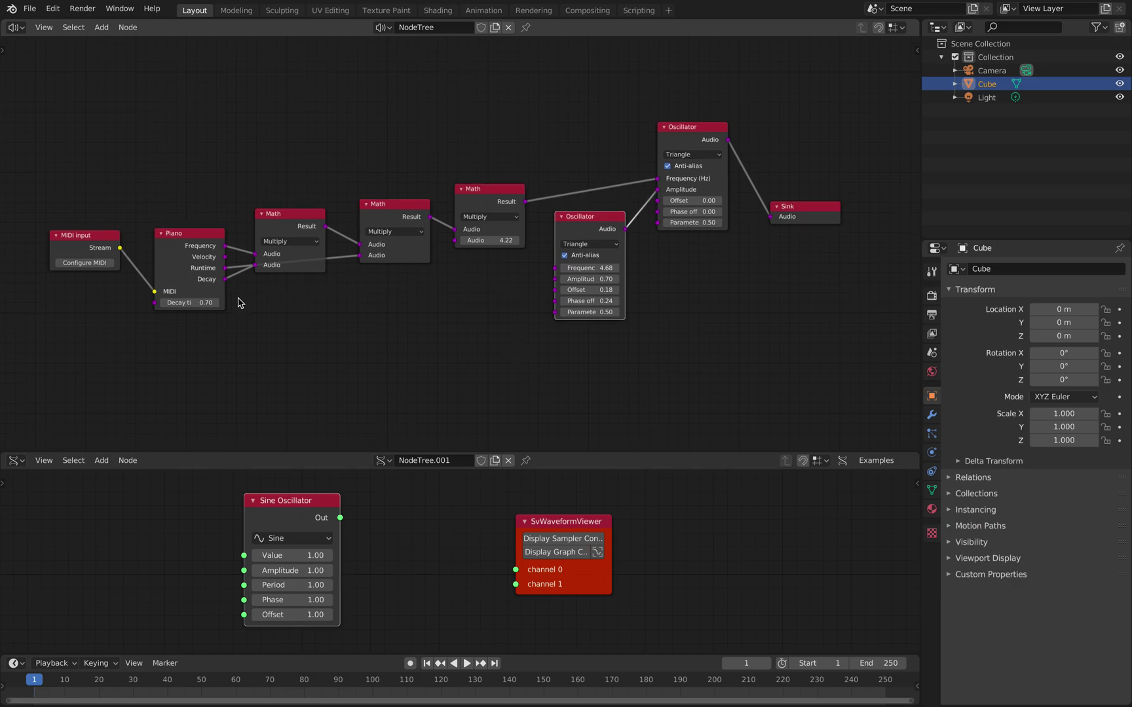
mouse_move(190, 303)
mouse_down()
mouse_move(222, 303)
mouse_move(184, 302)
mouse_up()
drag(278, 229, 278, 188)
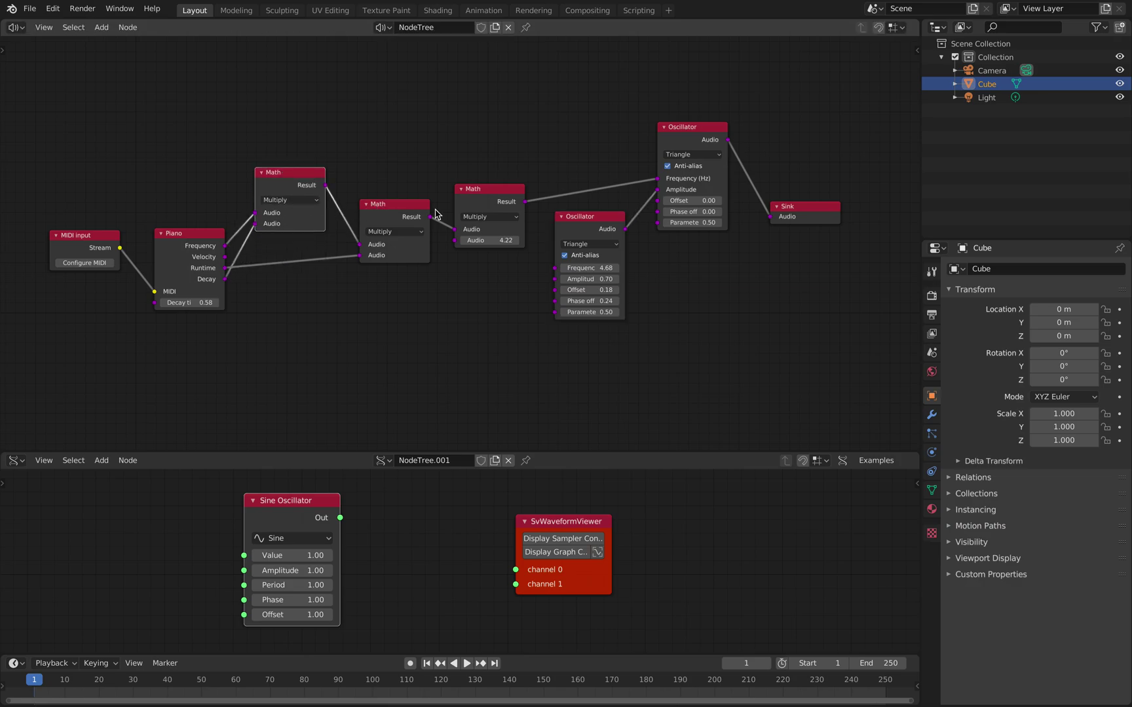
mouse_move(688, 200)
mouse_down()
mouse_move(704, 201)
mouse_move(695, 201)
mouse_up()
Step: Switch the lower Oscillator to Sine with frequency 9.42, and set the third Multiply node's value to 3.08
click(584, 257)
click(589, 243)
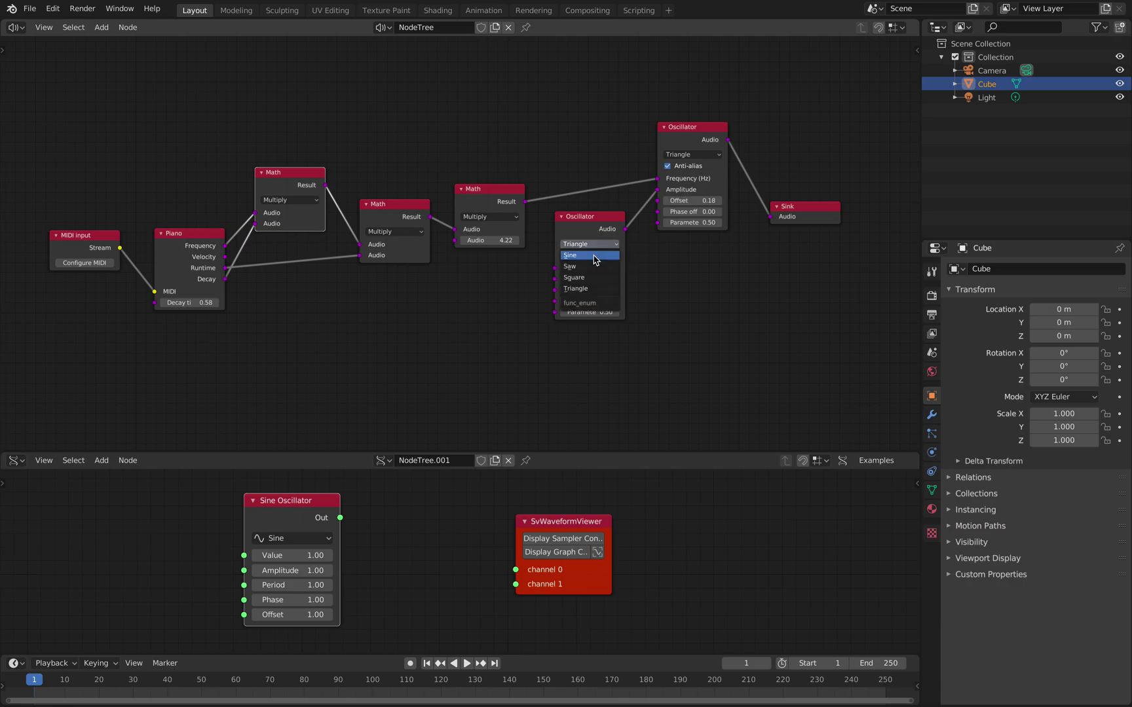
click(596, 254)
click(595, 256)
drag(589, 268, 571, 268)
mouse_move(499, 241)
mouse_down()
mouse_move(517, 240)
mouse_move(484, 240)
mouse_up()
mouse_move(590, 268)
mouse_down()
mouse_move(612, 268)
mouse_move(592, 267)
mouse_up()
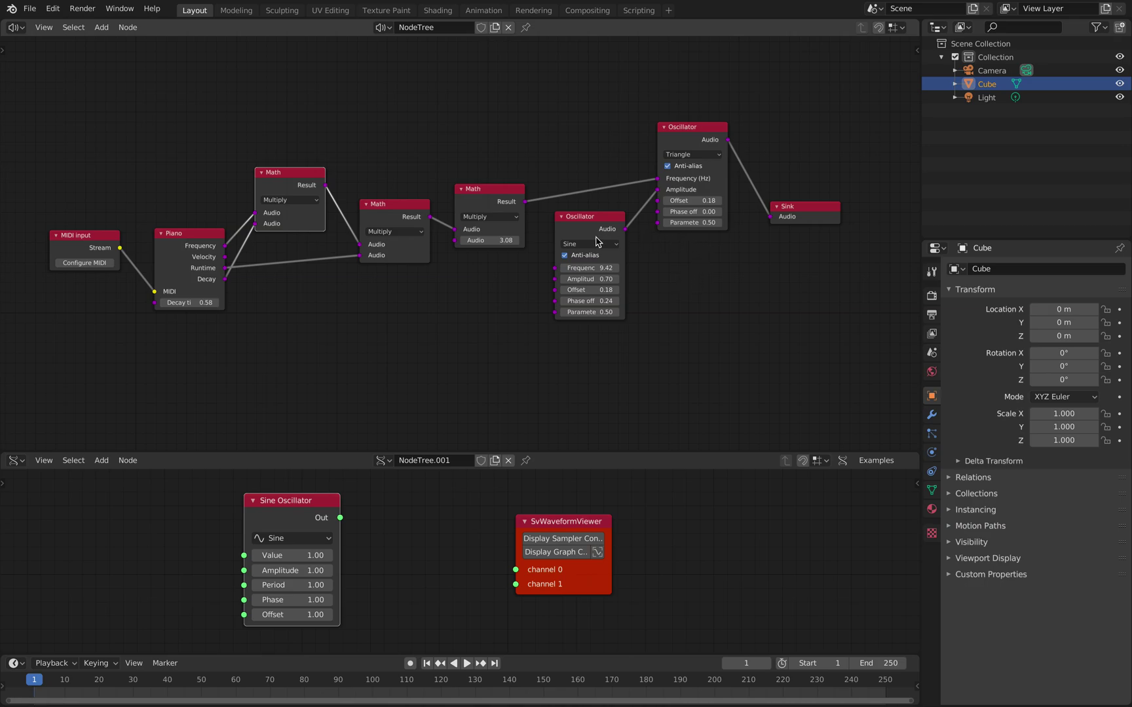
Step: Try other waveforms on the upper Oscillator, return it to Triangle, and move the first Math node slightly higher
click(688, 155)
click(688, 169)
click(687, 155)
click(693, 179)
click(692, 201)
click(692, 155)
click(692, 155)
click(692, 197)
drag(314, 190, 321, 170)
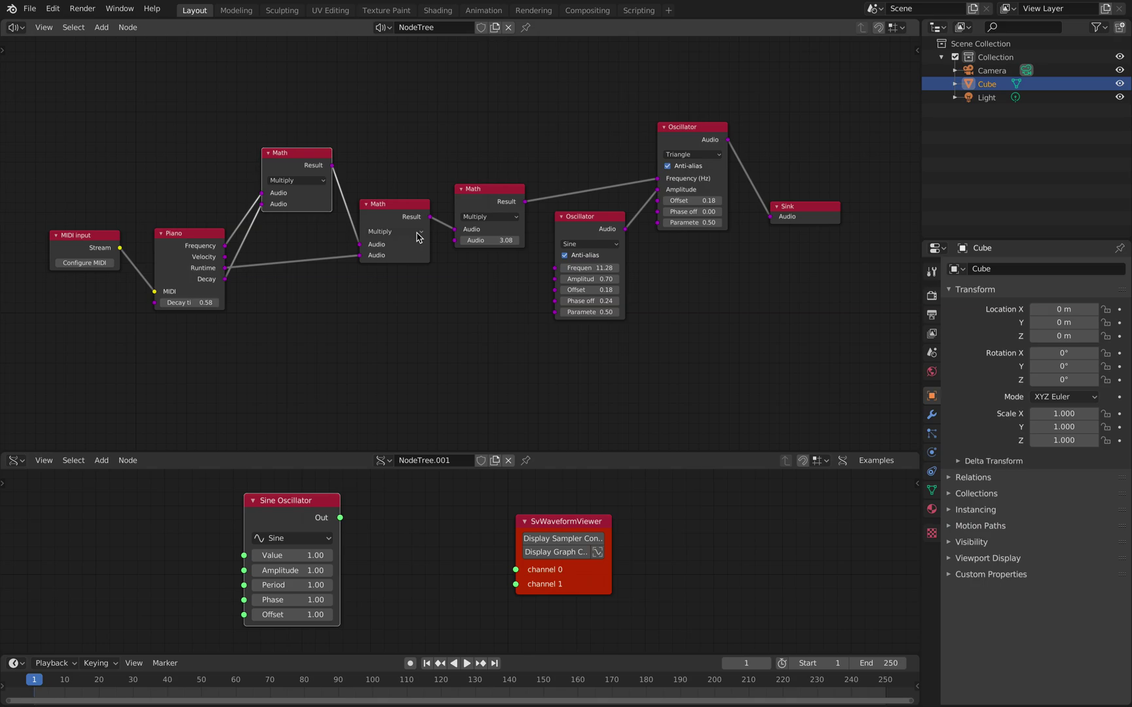
Step: Reposition the Piano, both Oscillators and the third Math node, and set that Math node's value to 3.02
drag(200, 243, 184, 255)
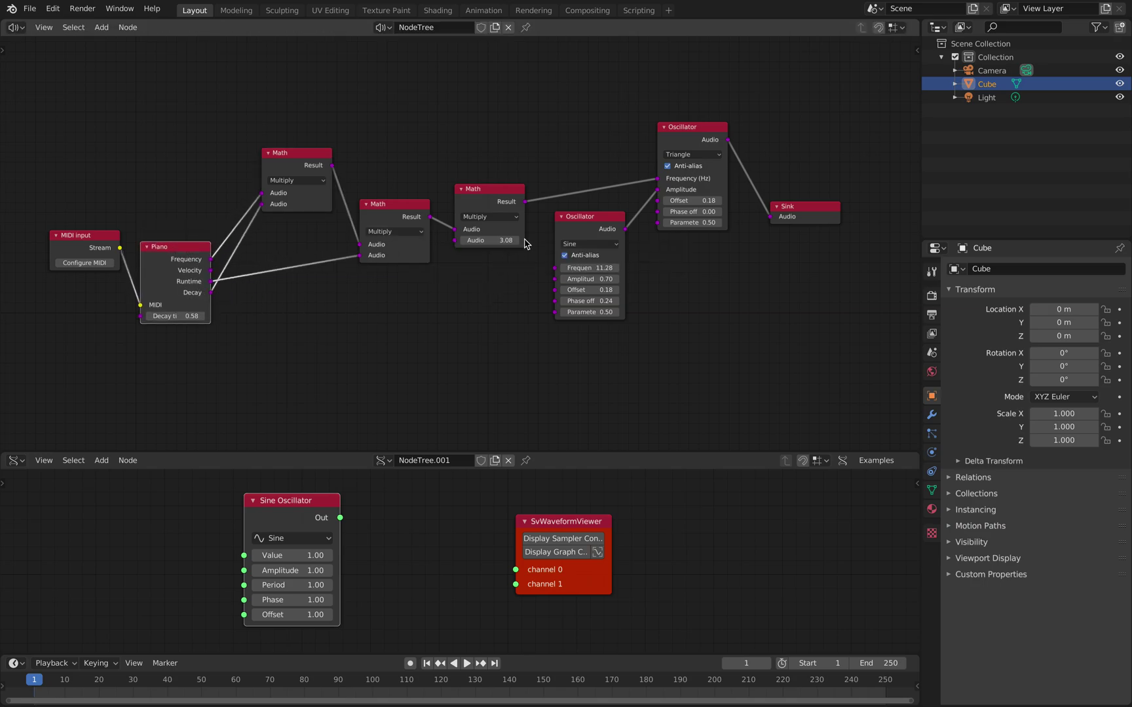
drag(582, 215, 574, 222)
drag(699, 143, 702, 152)
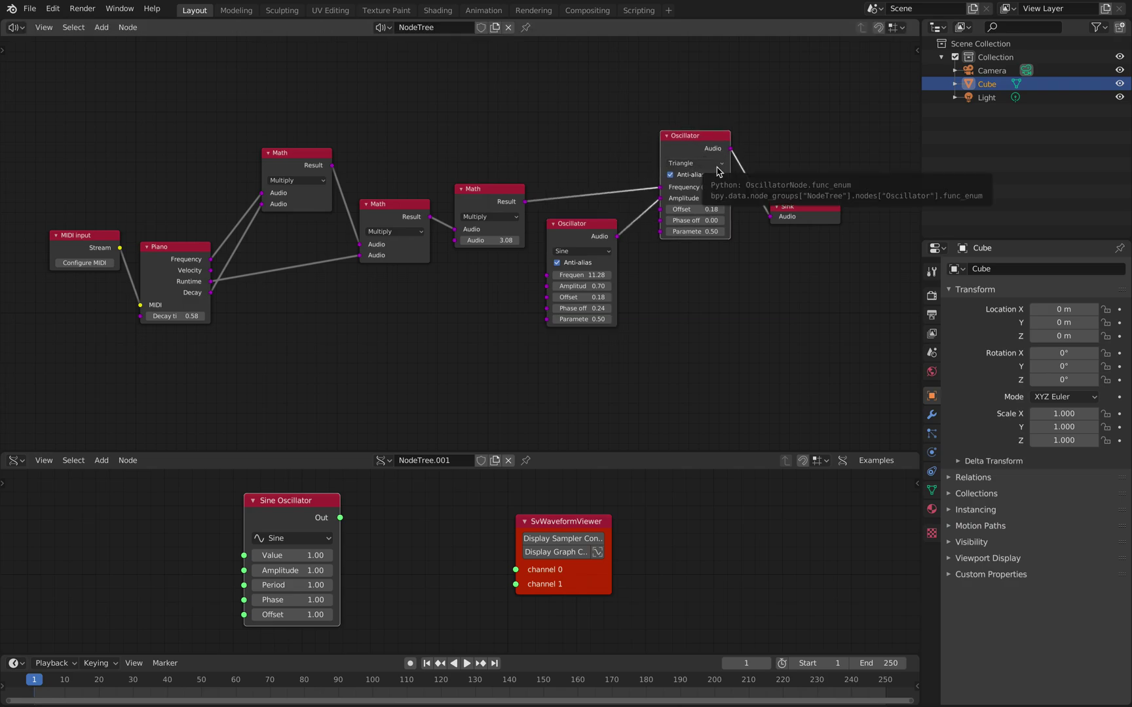
mouse_move(490, 202)
mouse_down()
mouse_move(496, 179)
mouse_move(505, 217)
mouse_up()
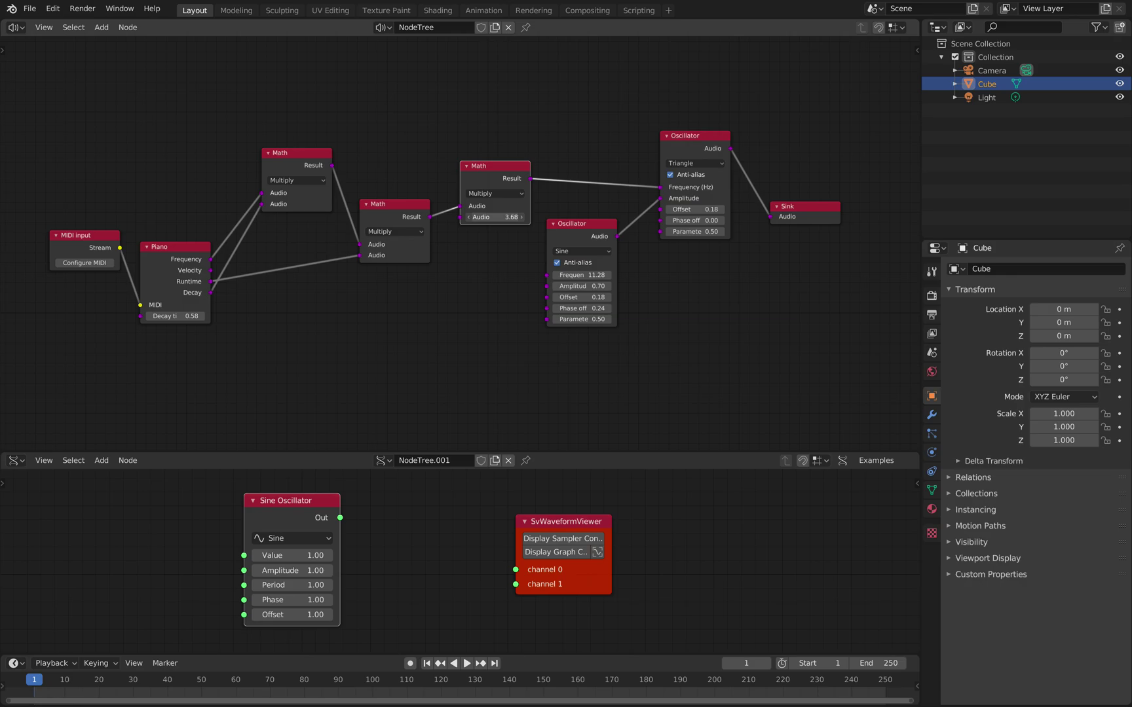
drag(511, 217, 564, 192)
Step: Move the MIDI input and Piano nodes slightly up and to the left
middle_drag(619, 172, 187, 170)
drag(120, 201, 102, 188)
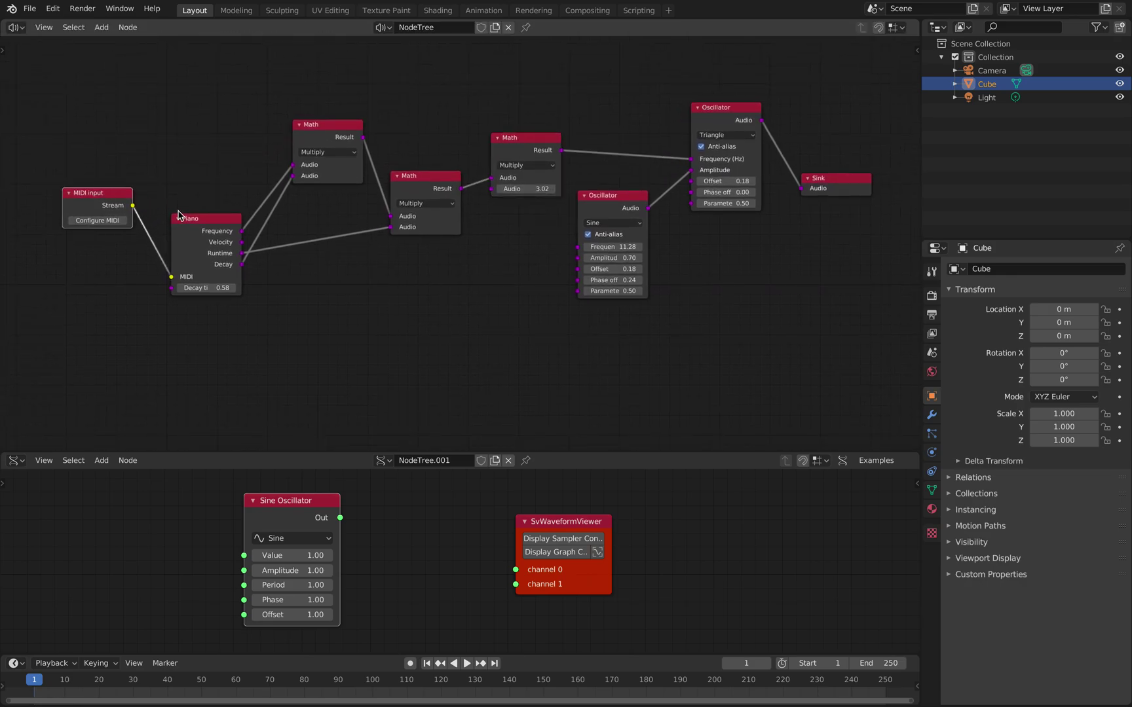
drag(188, 219, 176, 203)
middle_drag(260, 318, 258, 280)
key(shift+a)
mouse_move(256, 389)
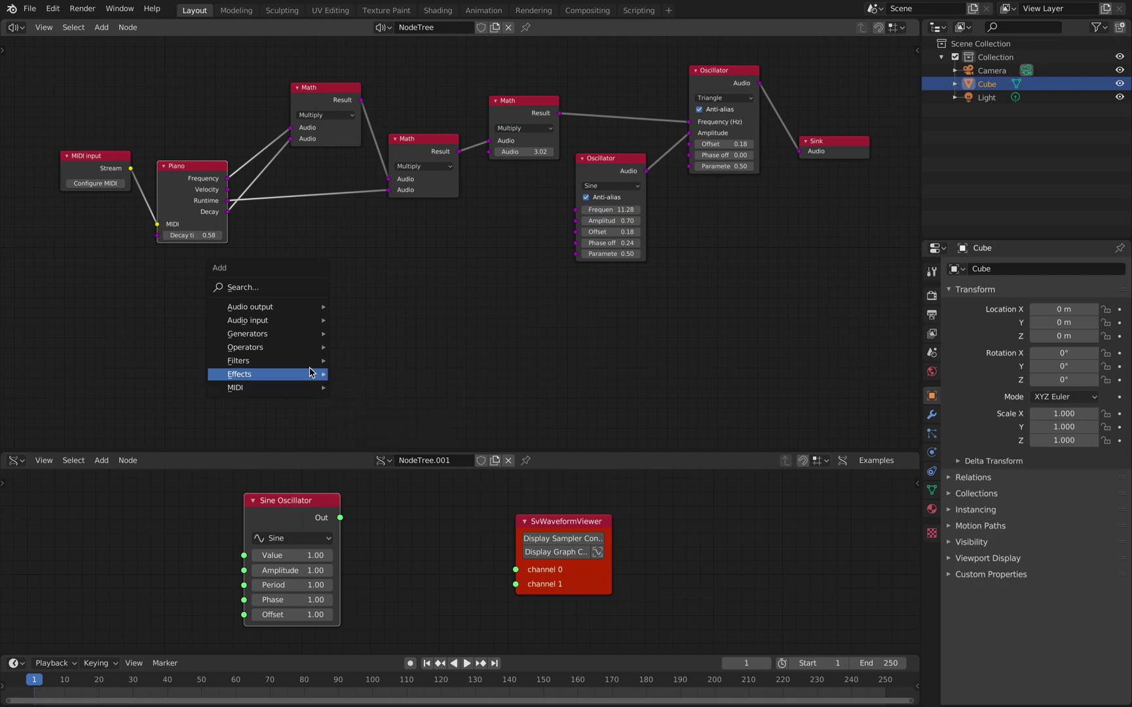
mouse_move(312, 374)
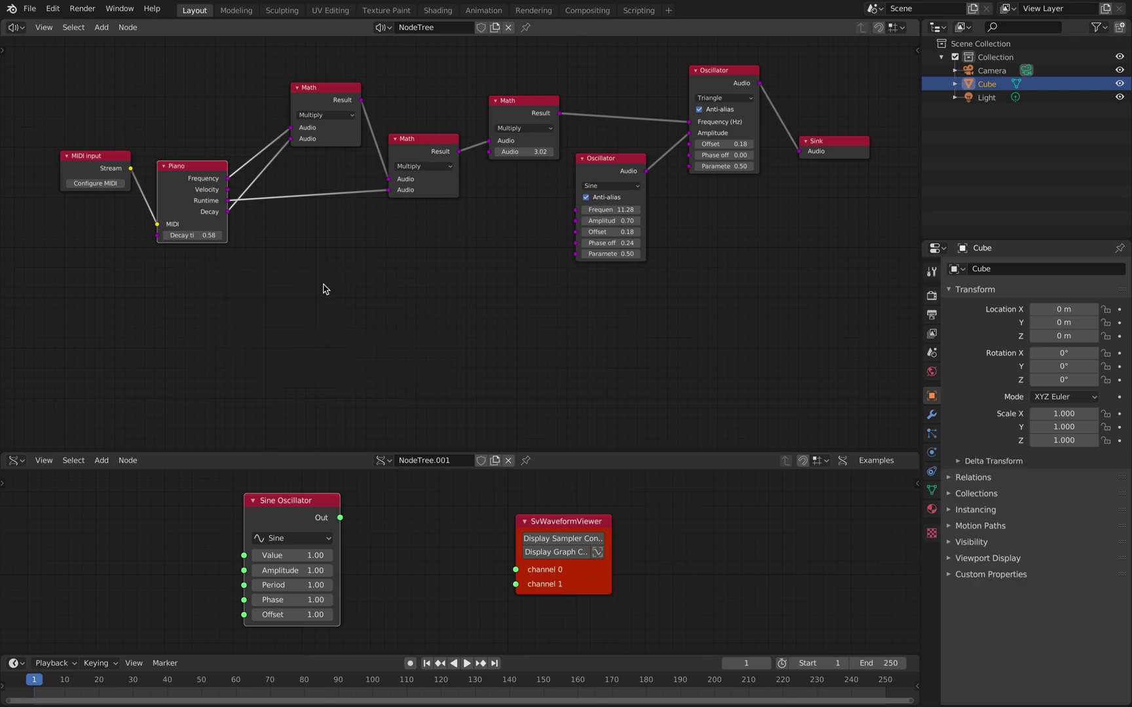
click(327, 289)
Step: Add a Noise node below the Math nodes and connect its output to the third Multiply node's second audio input
key(shift+a)
mouse_move(351, 352)
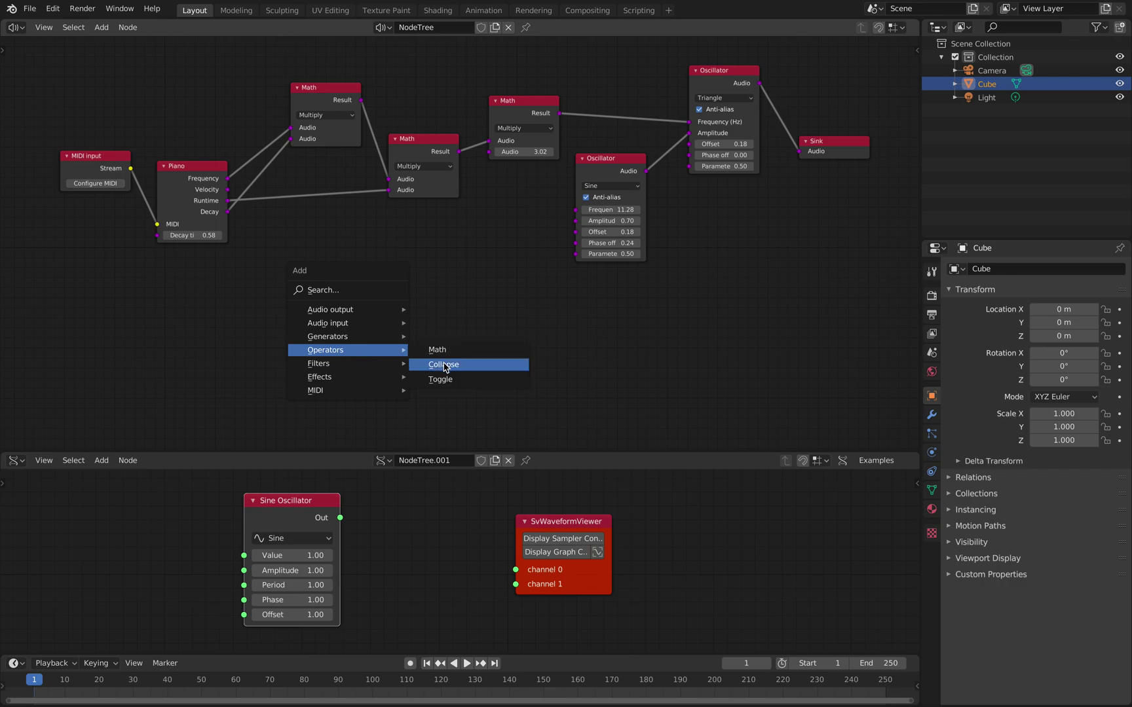
mouse_move(393, 343)
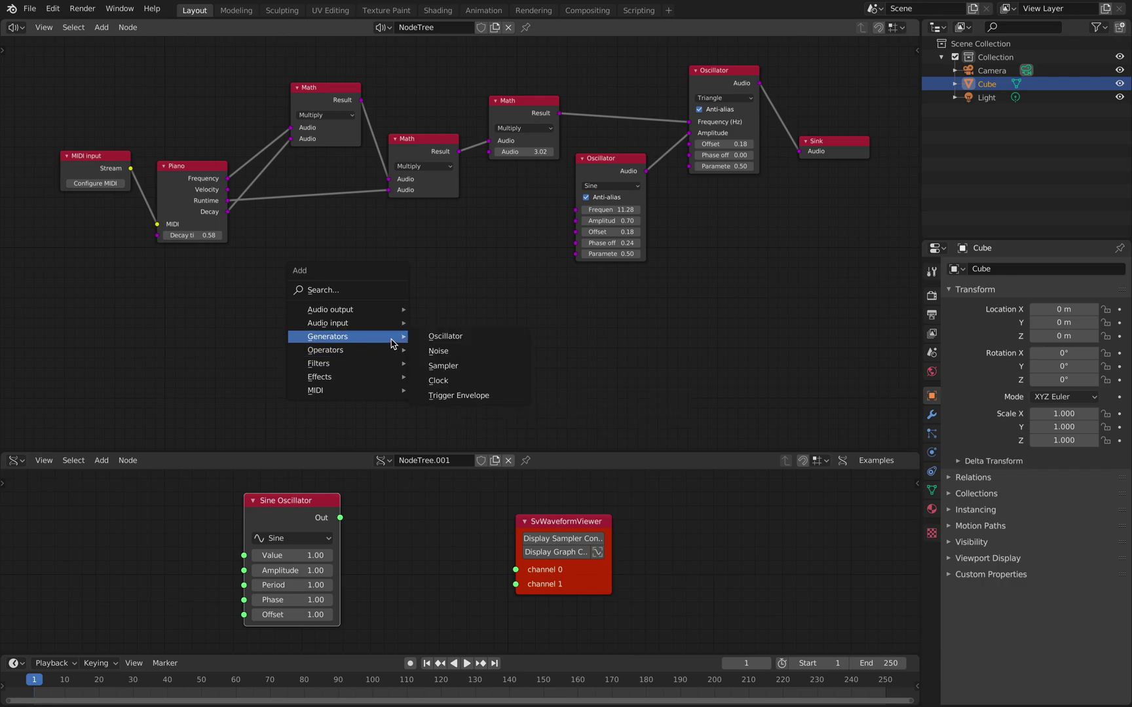
click(445, 353)
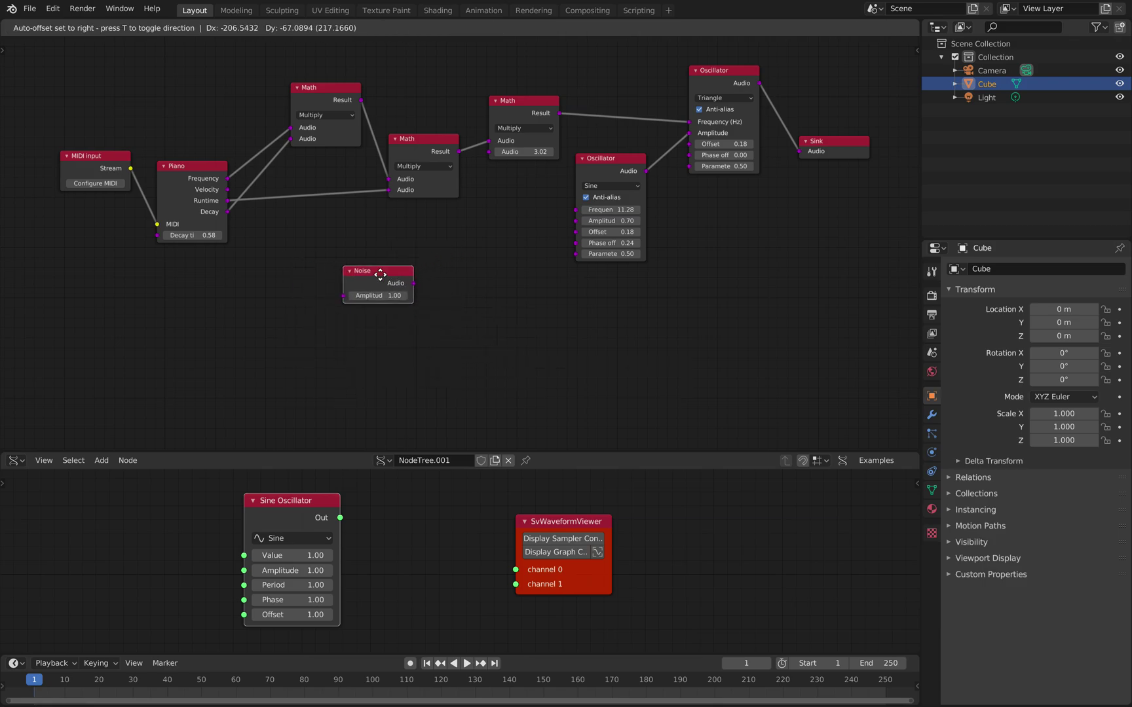
click(420, 262)
drag(454, 271, 488, 165)
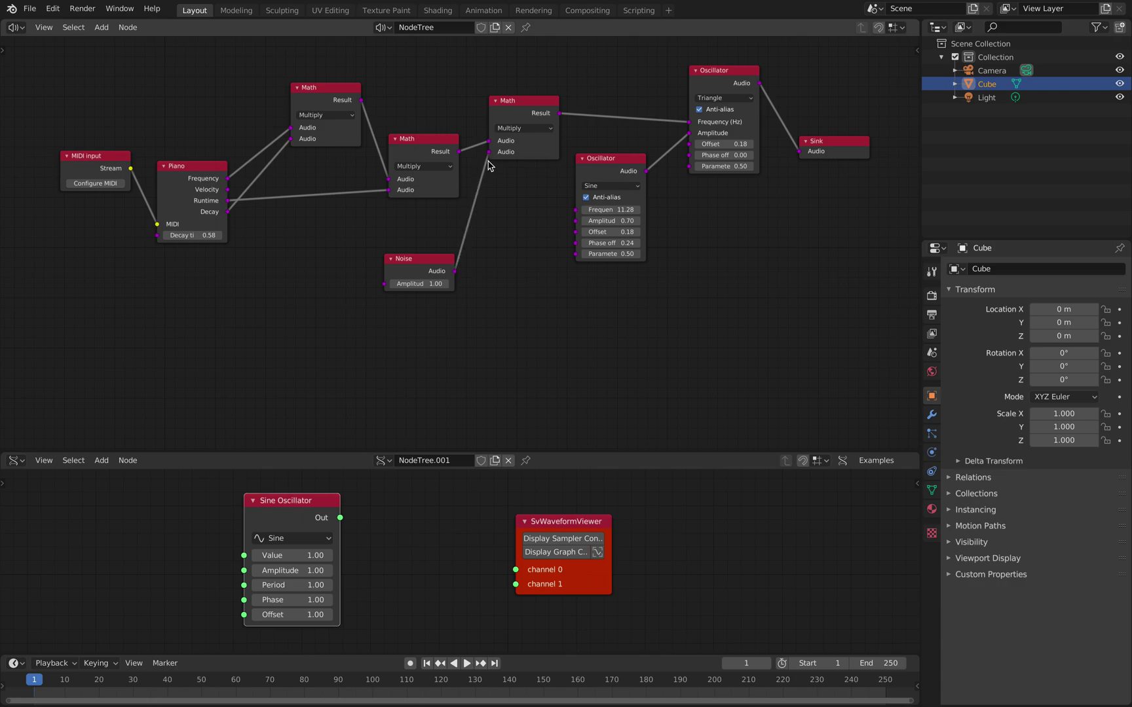
Step: Try another amplitude on the Noise node and delete the node
drag(423, 283, 458, 284)
drag(458, 284, 429, 264)
key(x)
Step: Add a Noise node to the left of the lower Oscillator and connect its output to that Oscillator's frequency input
key(shift+a)
mouse_move(432, 266)
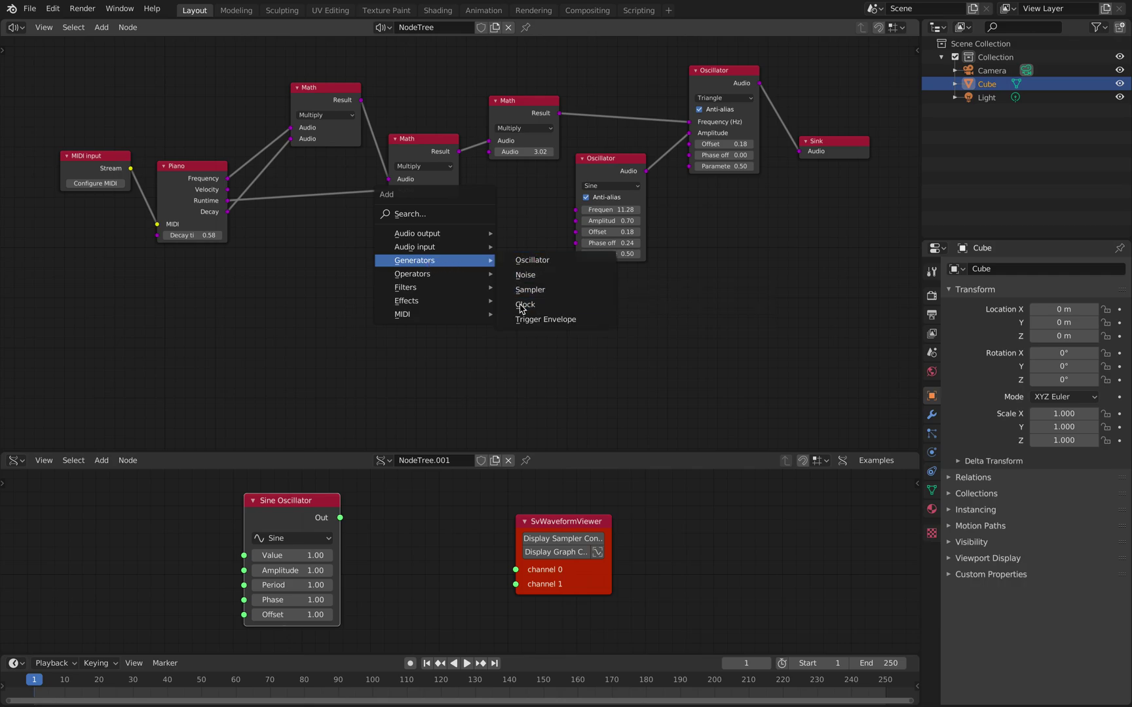
click(525, 274)
click(502, 275)
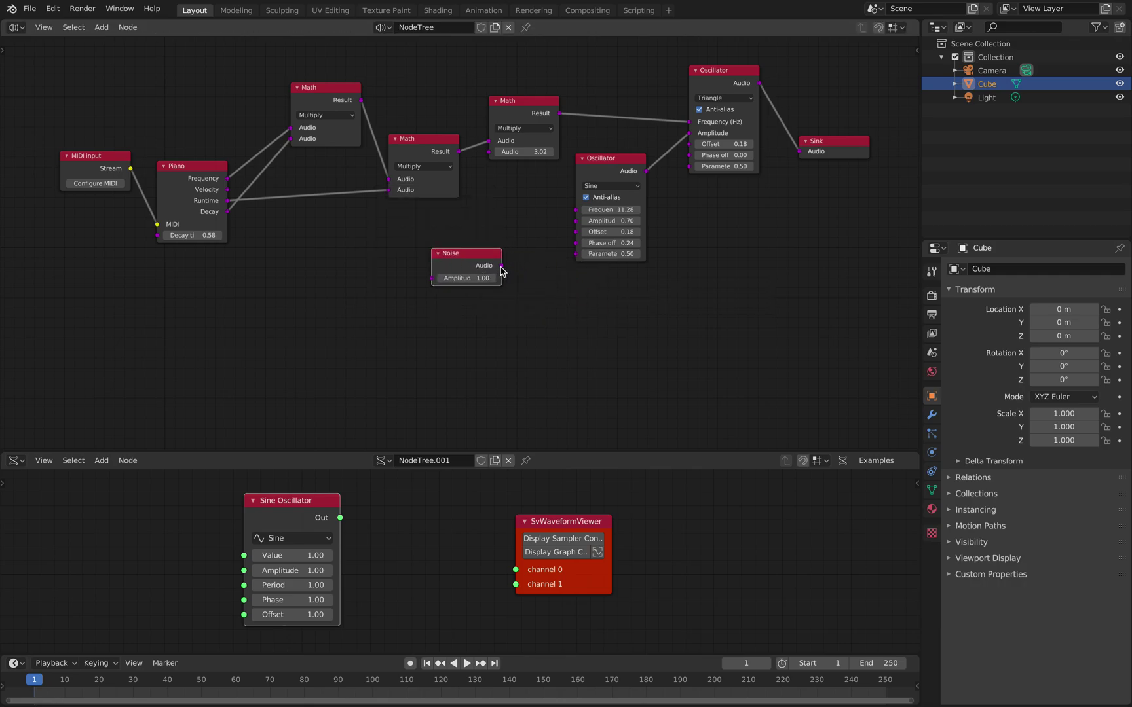
drag(502, 266, 577, 211)
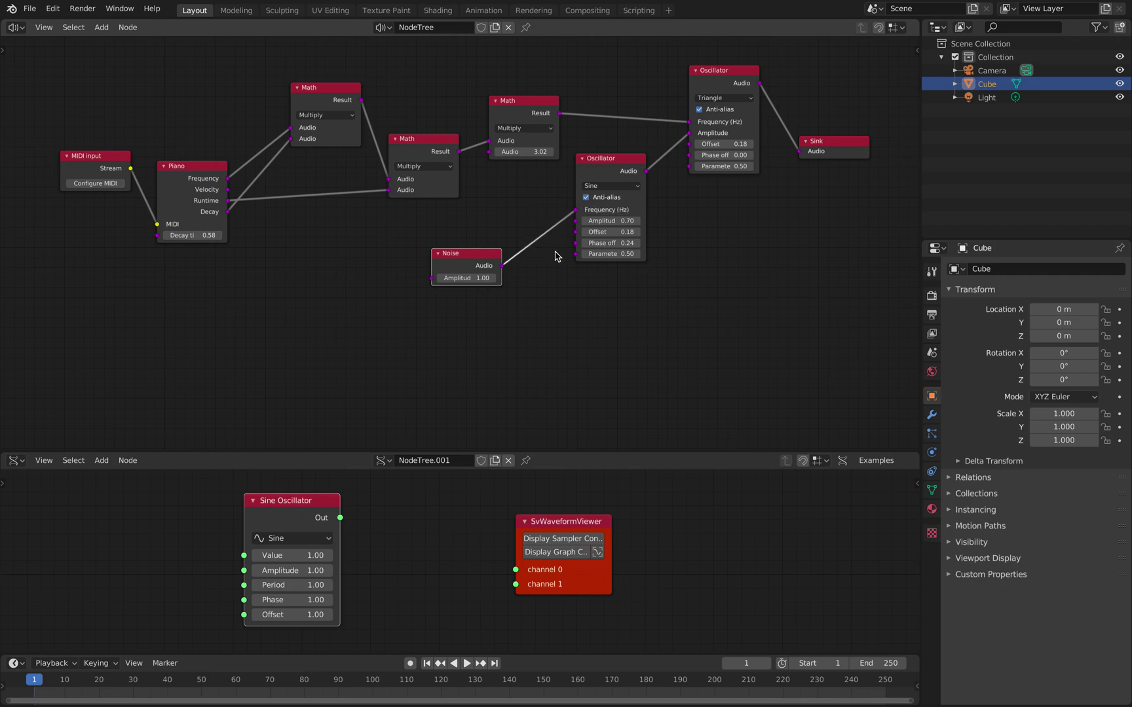
Step: Reroute the Noise output to the lower Oscillator's amplitude, set the Noise amplitude to 0.82, and move the Noise node further left
mouse_move(468, 278)
mouse_down()
mouse_move(488, 278)
mouse_move(469, 296)
mouse_up()
drag(576, 209, 578, 223)
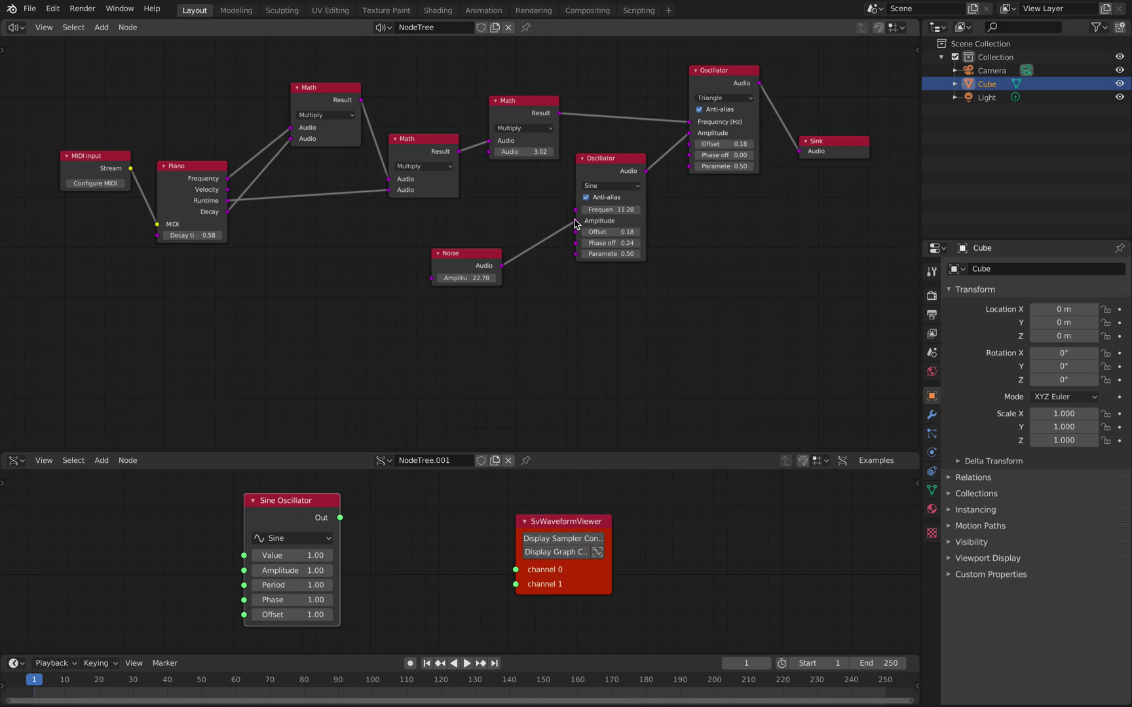
drag(483, 272, 380, 236)
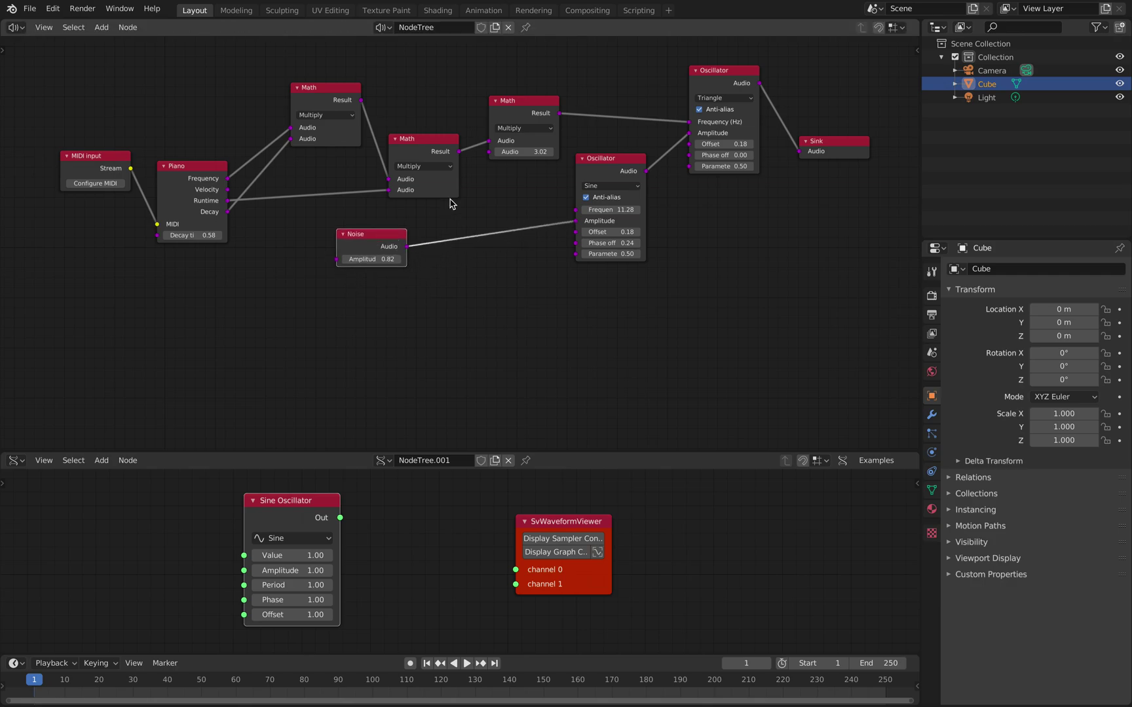
Step: Duplicate the third Multiply node, insert the copy between Noise and the lower Oscillator, and set its value to 0.08
click(505, 110)
key(shift+d)
click(478, 239)
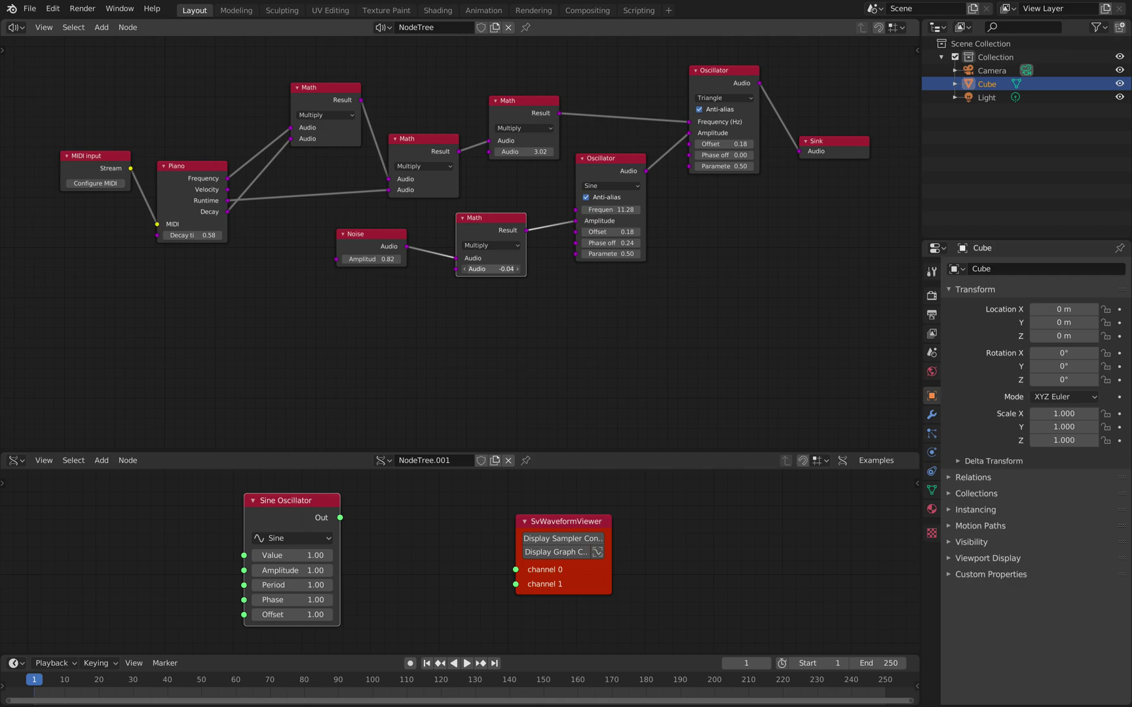
drag(491, 269, 499, 268)
Step: Reroute the new Multiply node to the lower Oscillator's frequency, setting its value to 0.74 and the Noise amplitude to 1.60
drag(575, 220, 576, 211)
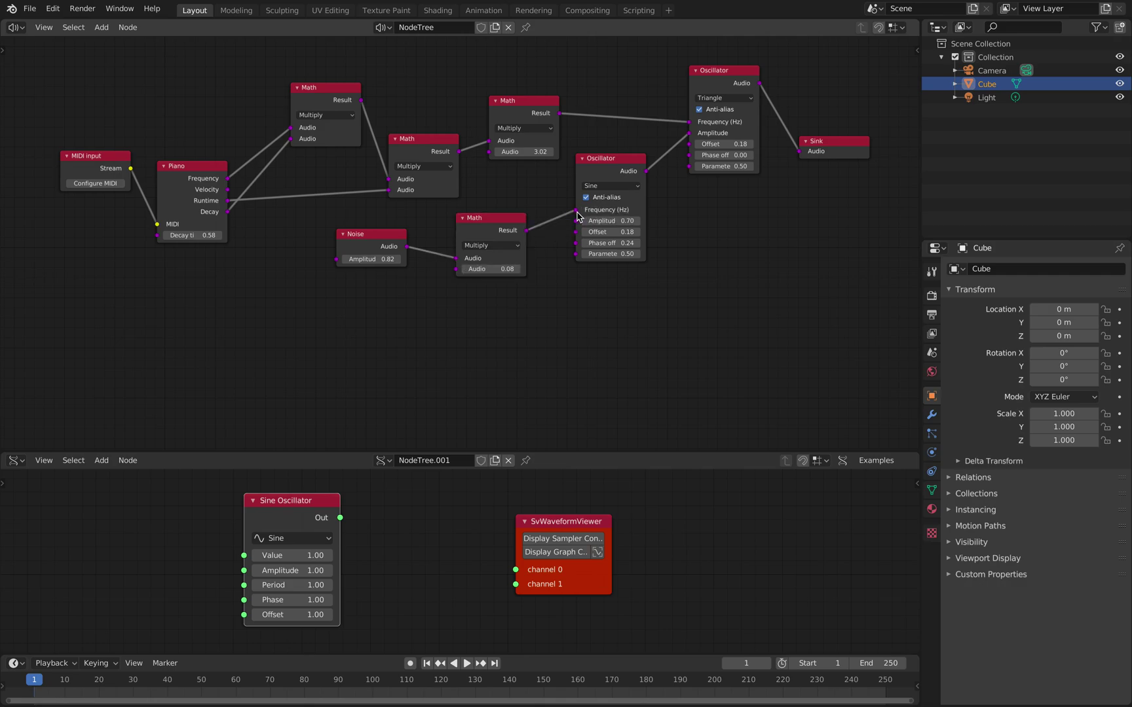
drag(508, 269, 512, 269)
drag(371, 258, 390, 258)
mouse_move(371, 258)
mouse_down()
mouse_move(393, 258)
mouse_move(364, 259)
mouse_up()
Step: Nudge the Multiply node after Noise and move the lower Oscillator slightly down to tidy the layout
scroll(535, 229, up, 4)
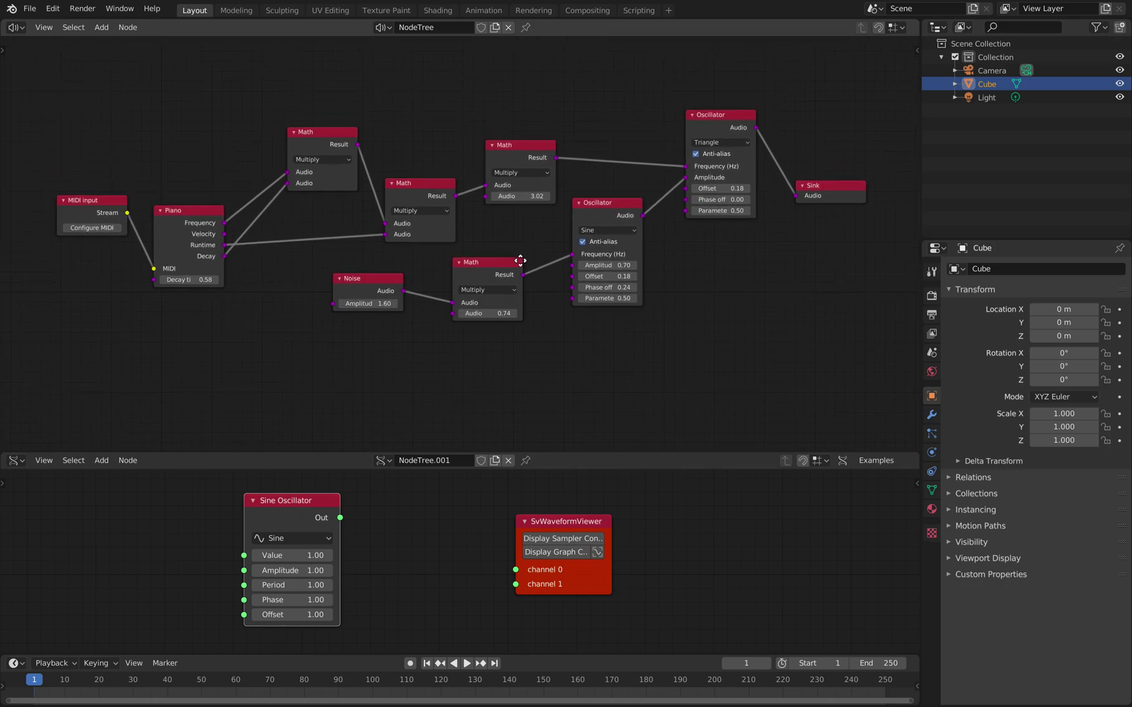
scroll(505, 263, up, 2)
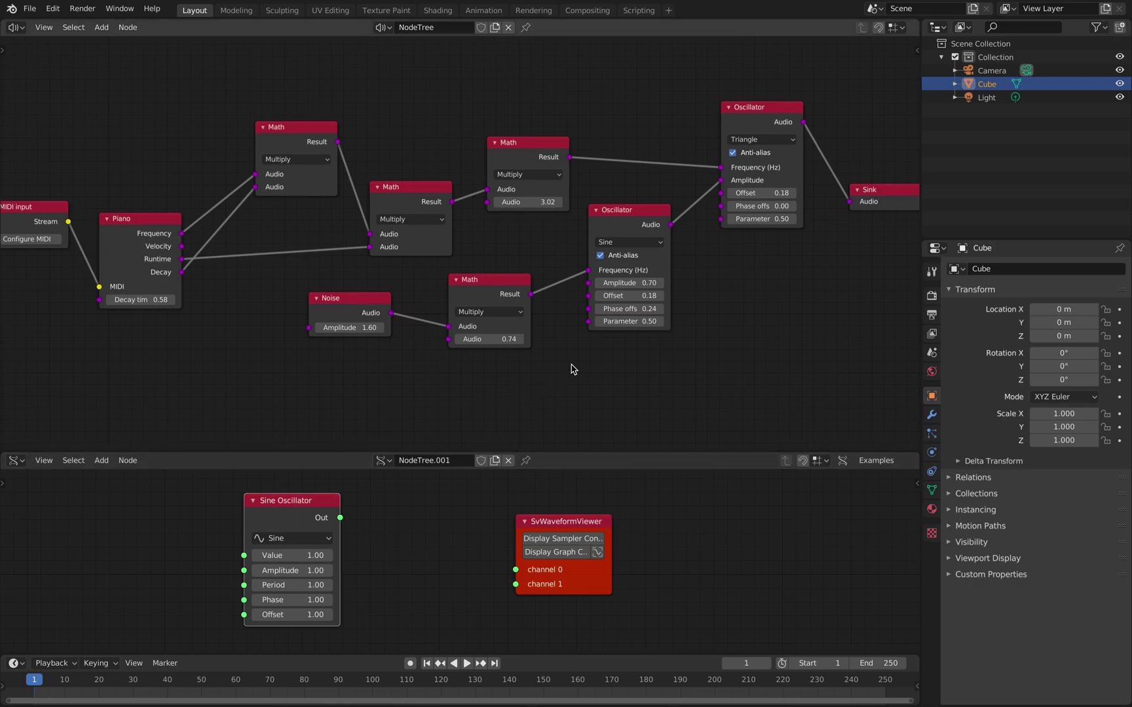
scroll(543, 374, down, 1)
scroll(566, 374, left, 3)
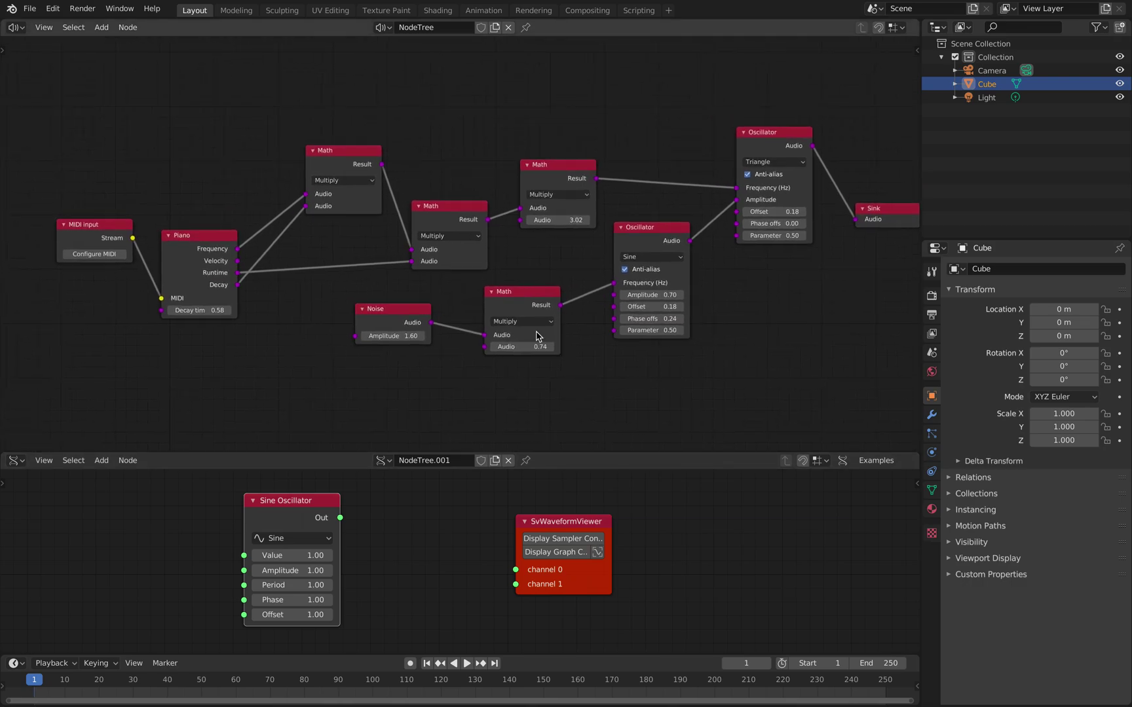
click(425, 322)
drag(507, 292, 510, 295)
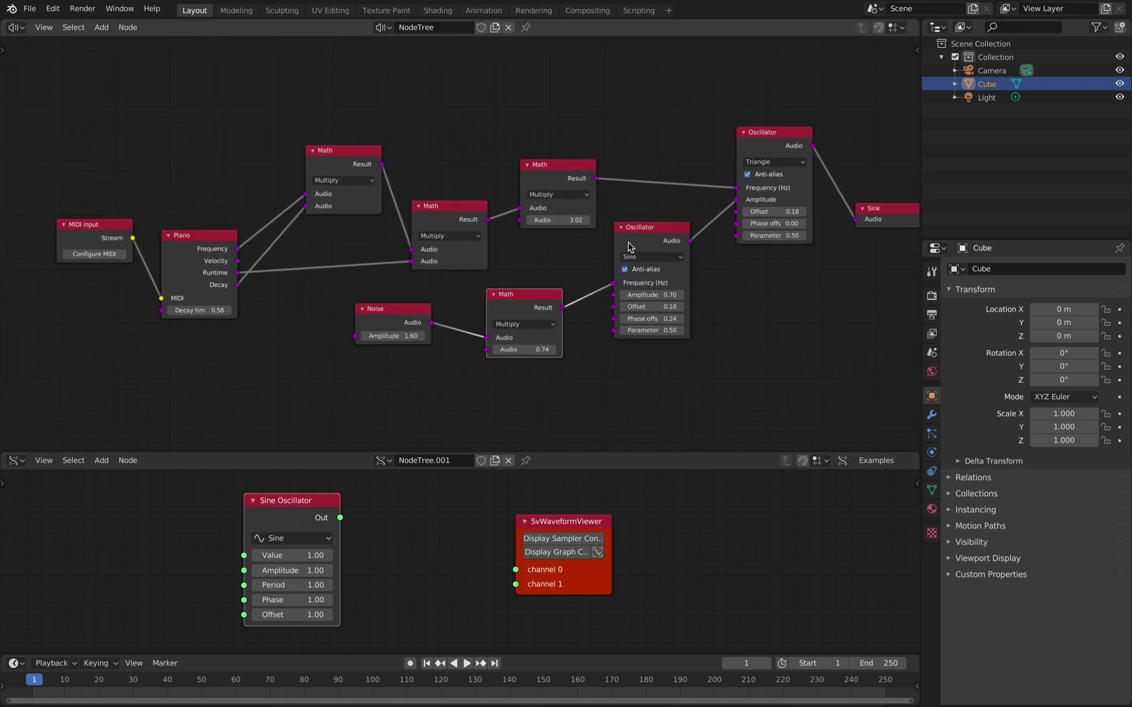
drag(645, 227, 643, 240)
scroll(750, 200, right, 2)
scroll(542, 218, down, 1)
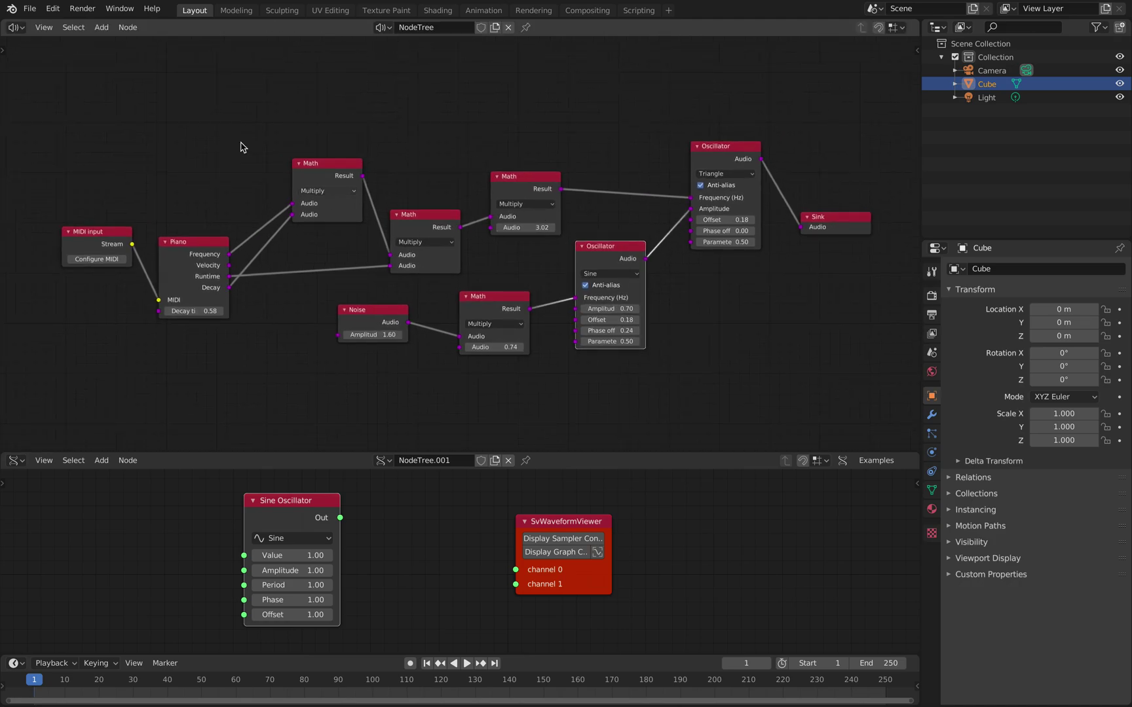
Step: Show the splash screen and dismiss it
click(13, 11)
mouse_move(54, 50)
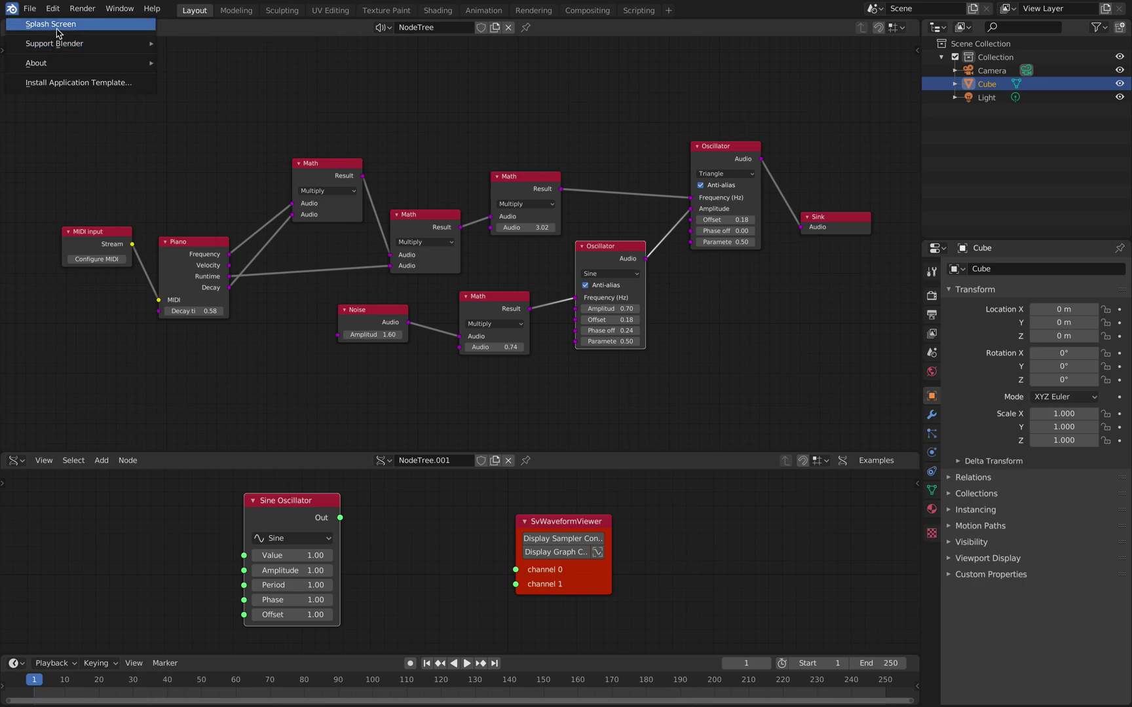
click(56, 25)
click(597, 147)
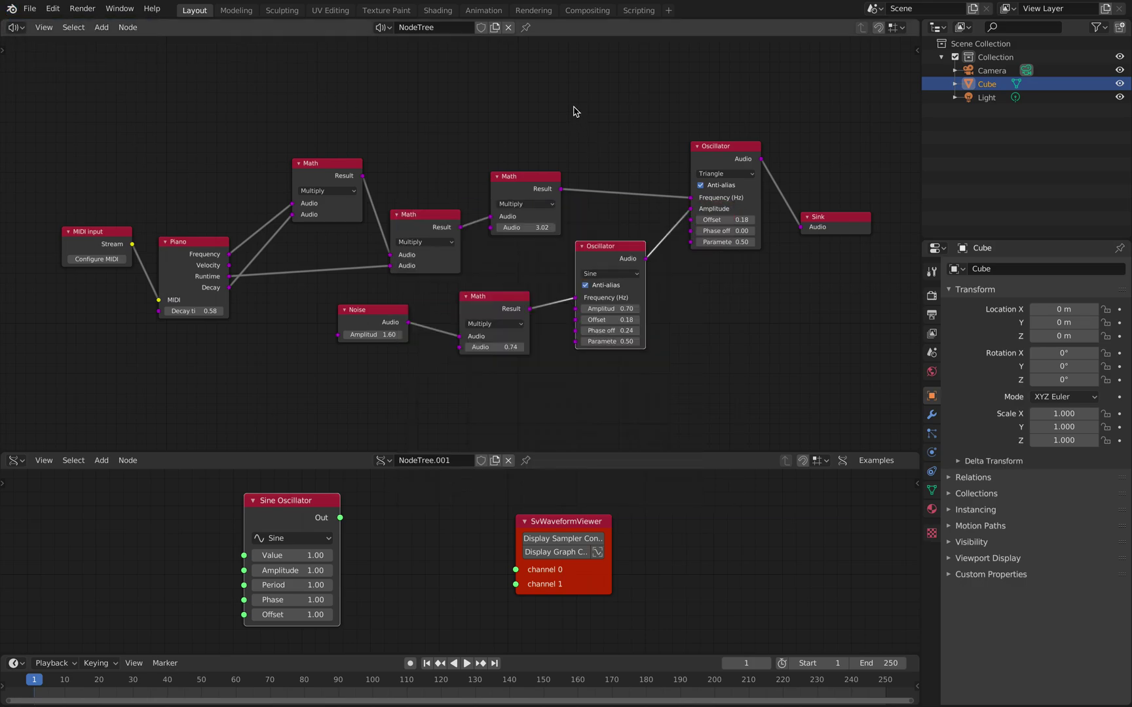
Step: Add a MIDI Trigger node below the Piano node
middle_drag(576, 116, 579, 108)
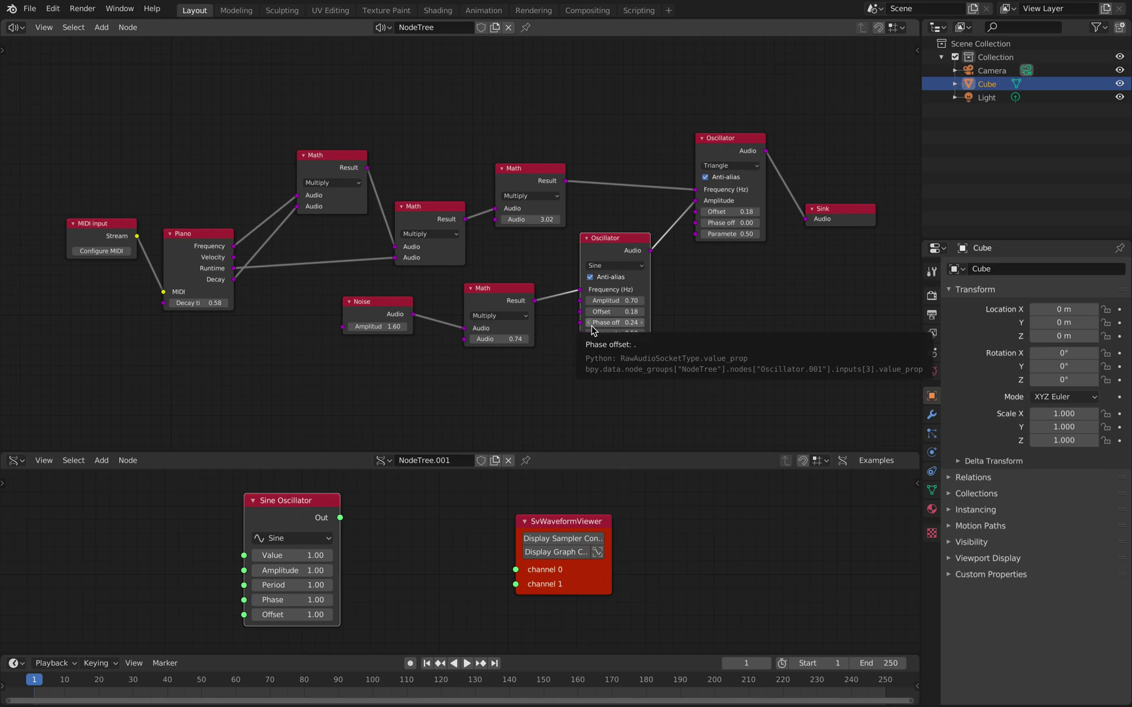
middle_drag(186, 279, 189, 276)
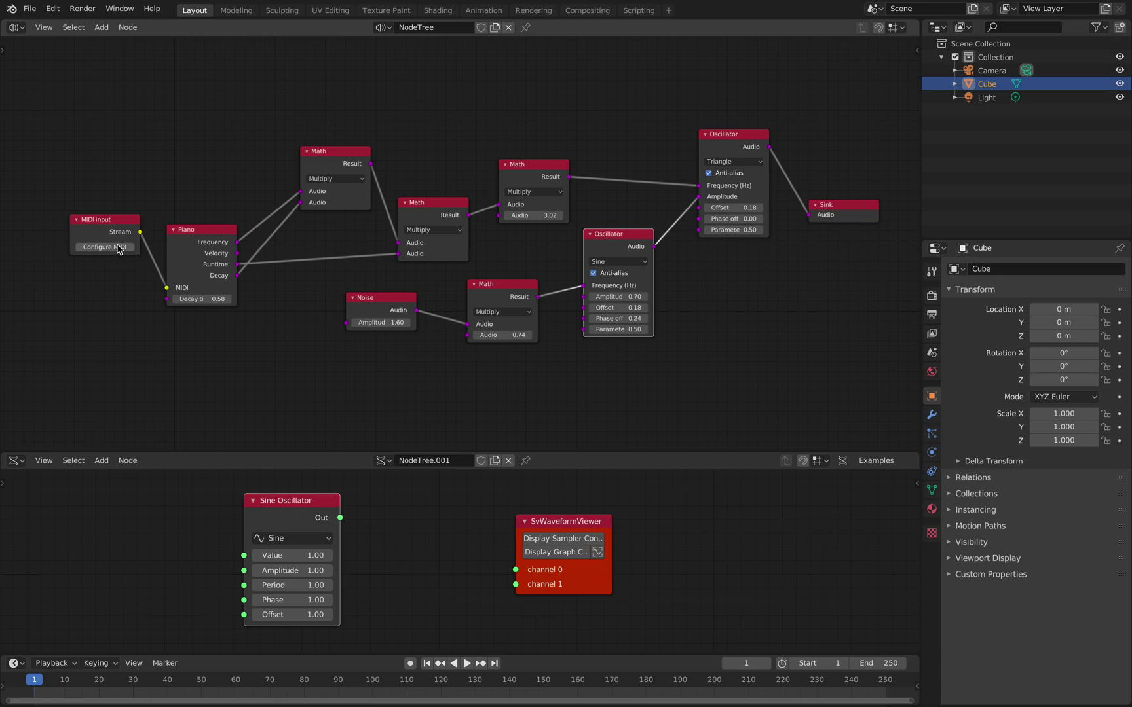
scroll(139, 313, down, 3)
key(shift+a)
mouse_move(150, 360)
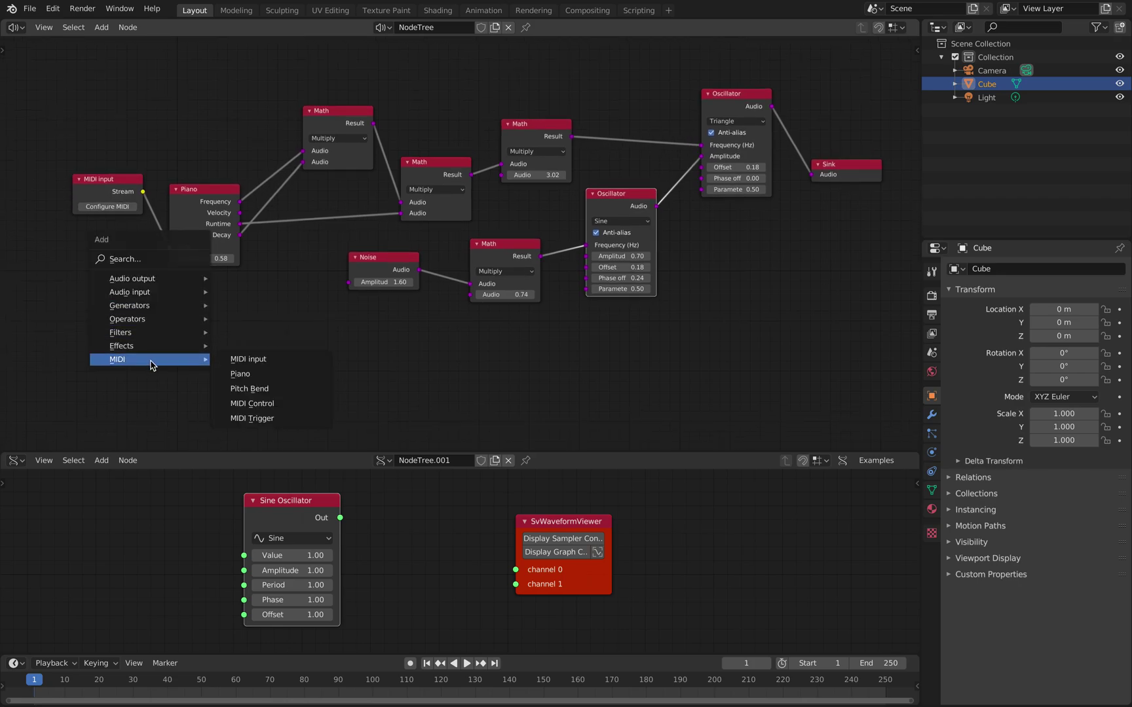
click(262, 419)
click(161, 329)
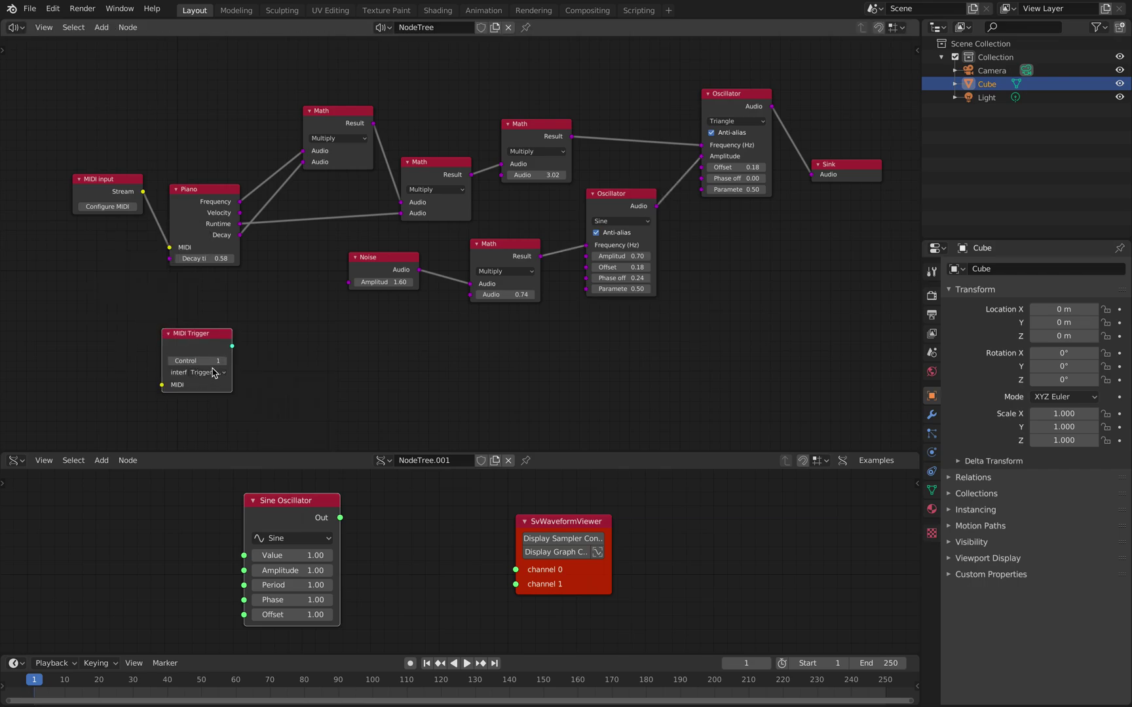
Step: Widen the MIDI Trigger node, set its interface type to Key, and move it to the left
drag(231, 372, 294, 367)
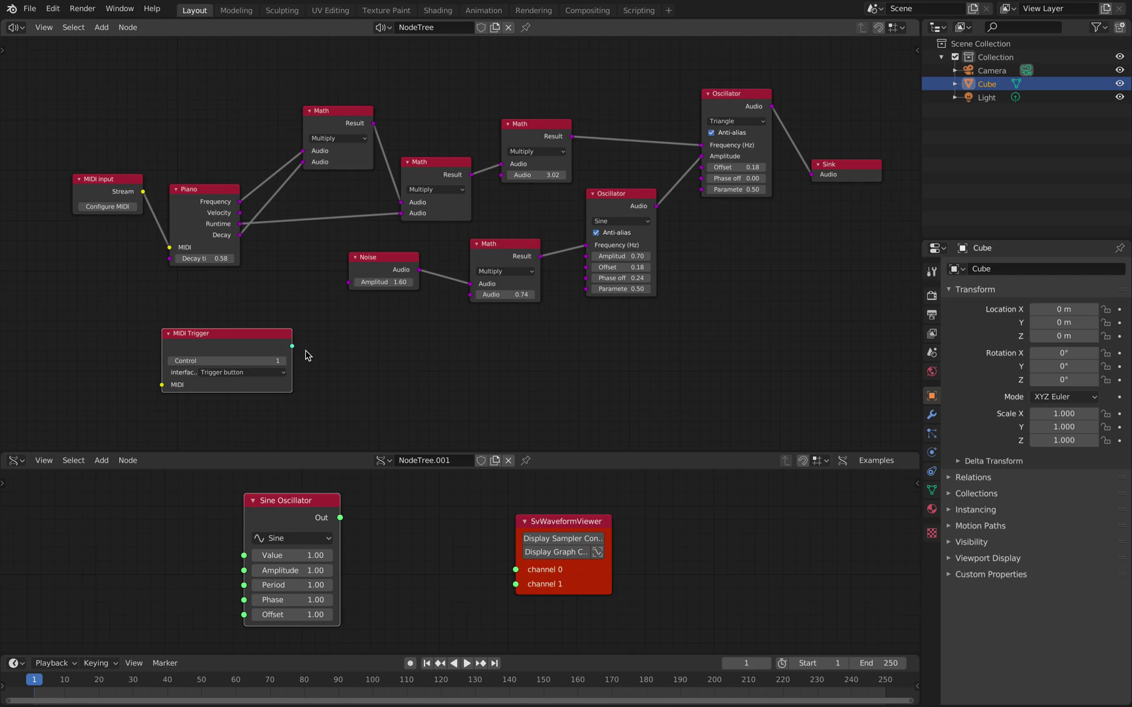
click(268, 372)
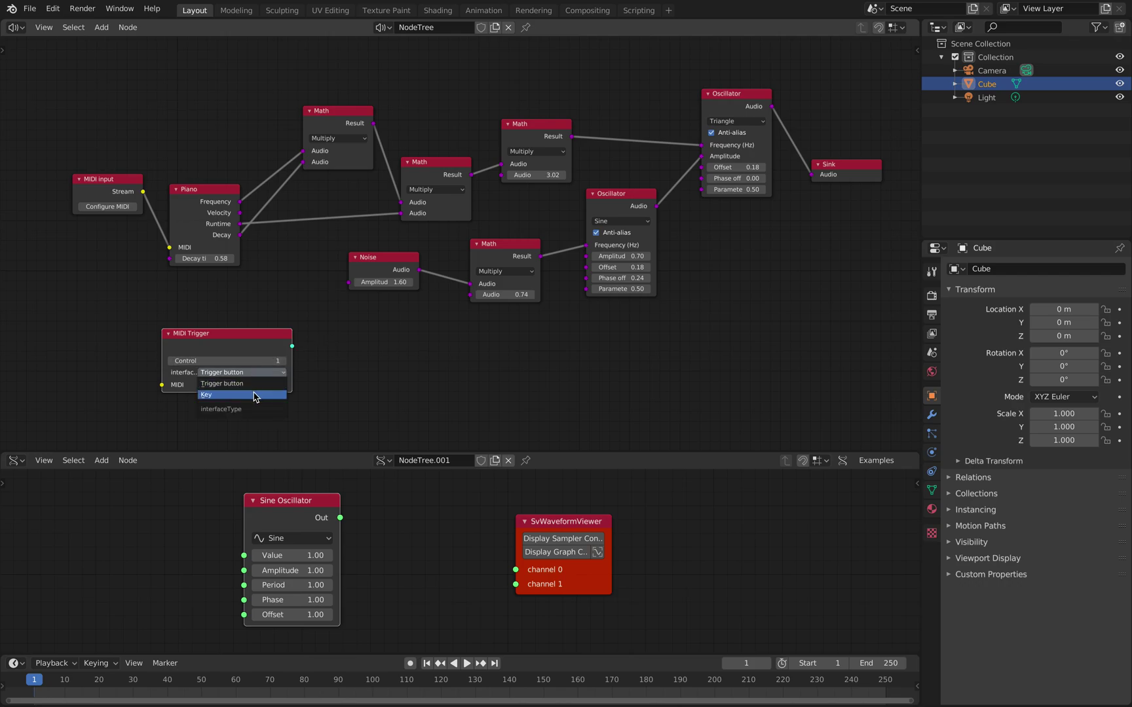
click(272, 395)
key(g)
click(230, 335)
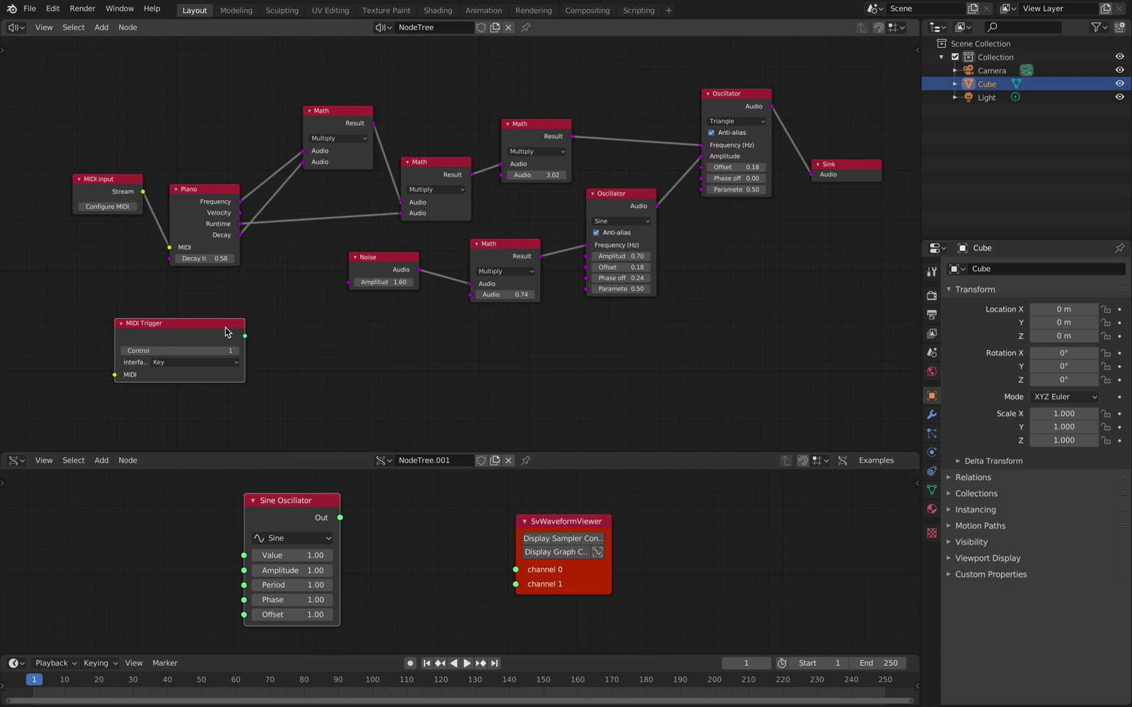
Step: Delete the MIDI Trigger node
key(x)
scroll(303, 346, up, 4)
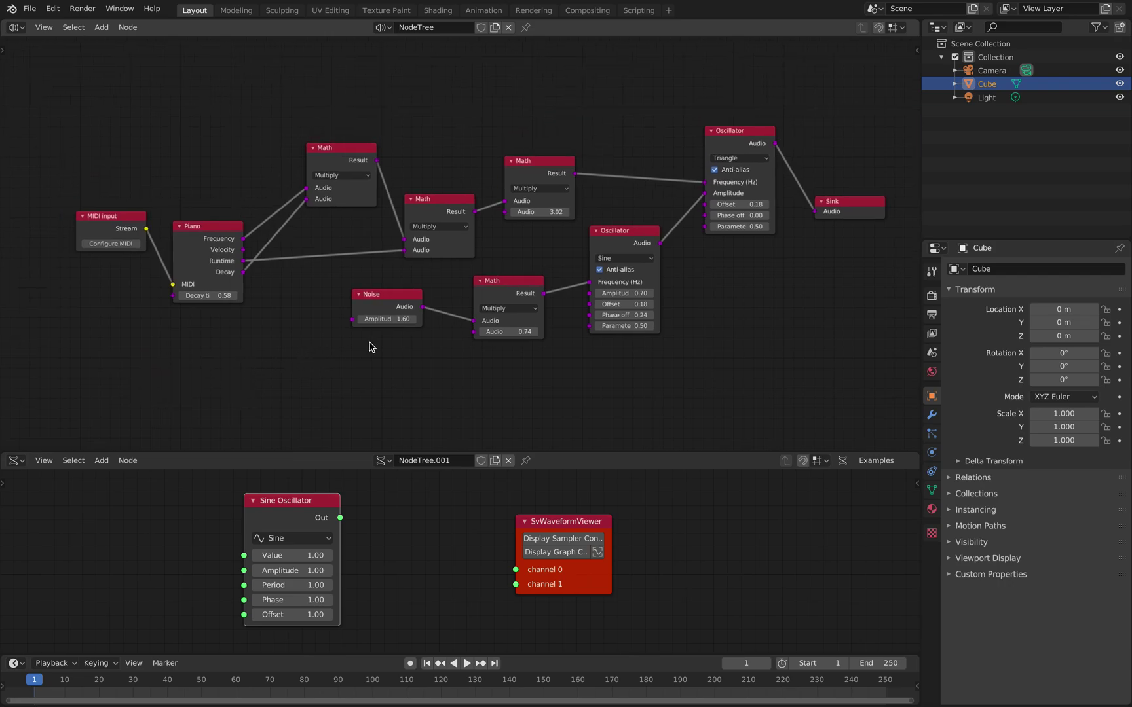
scroll(714, 298, up, 1)
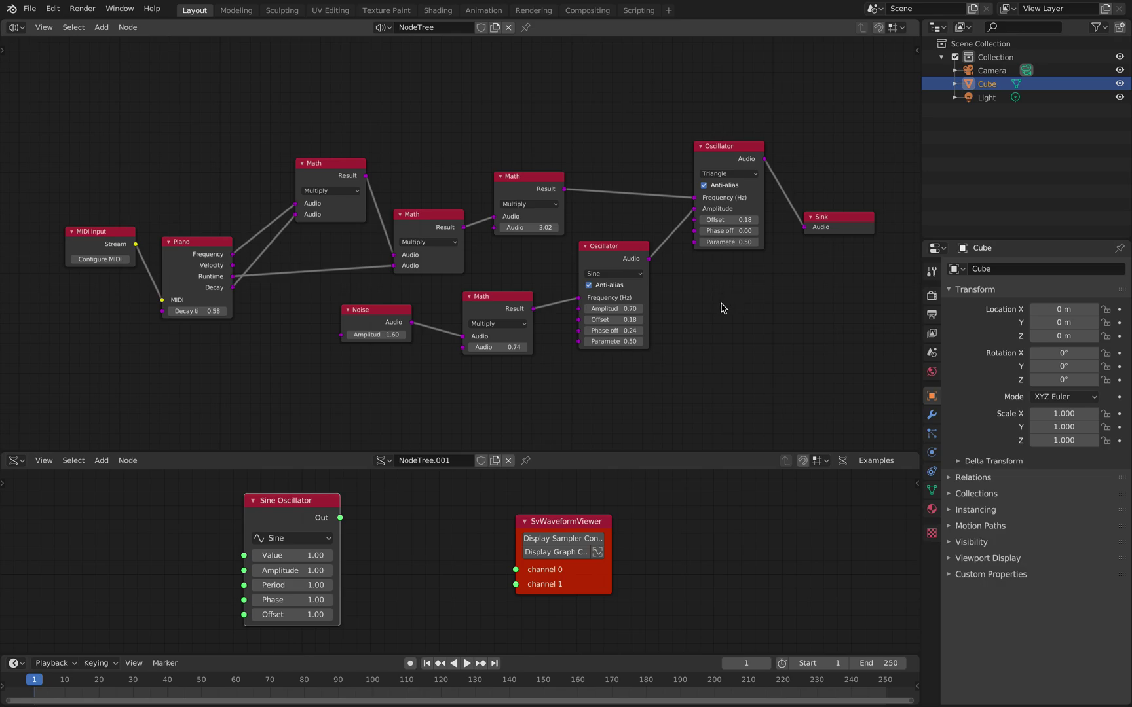